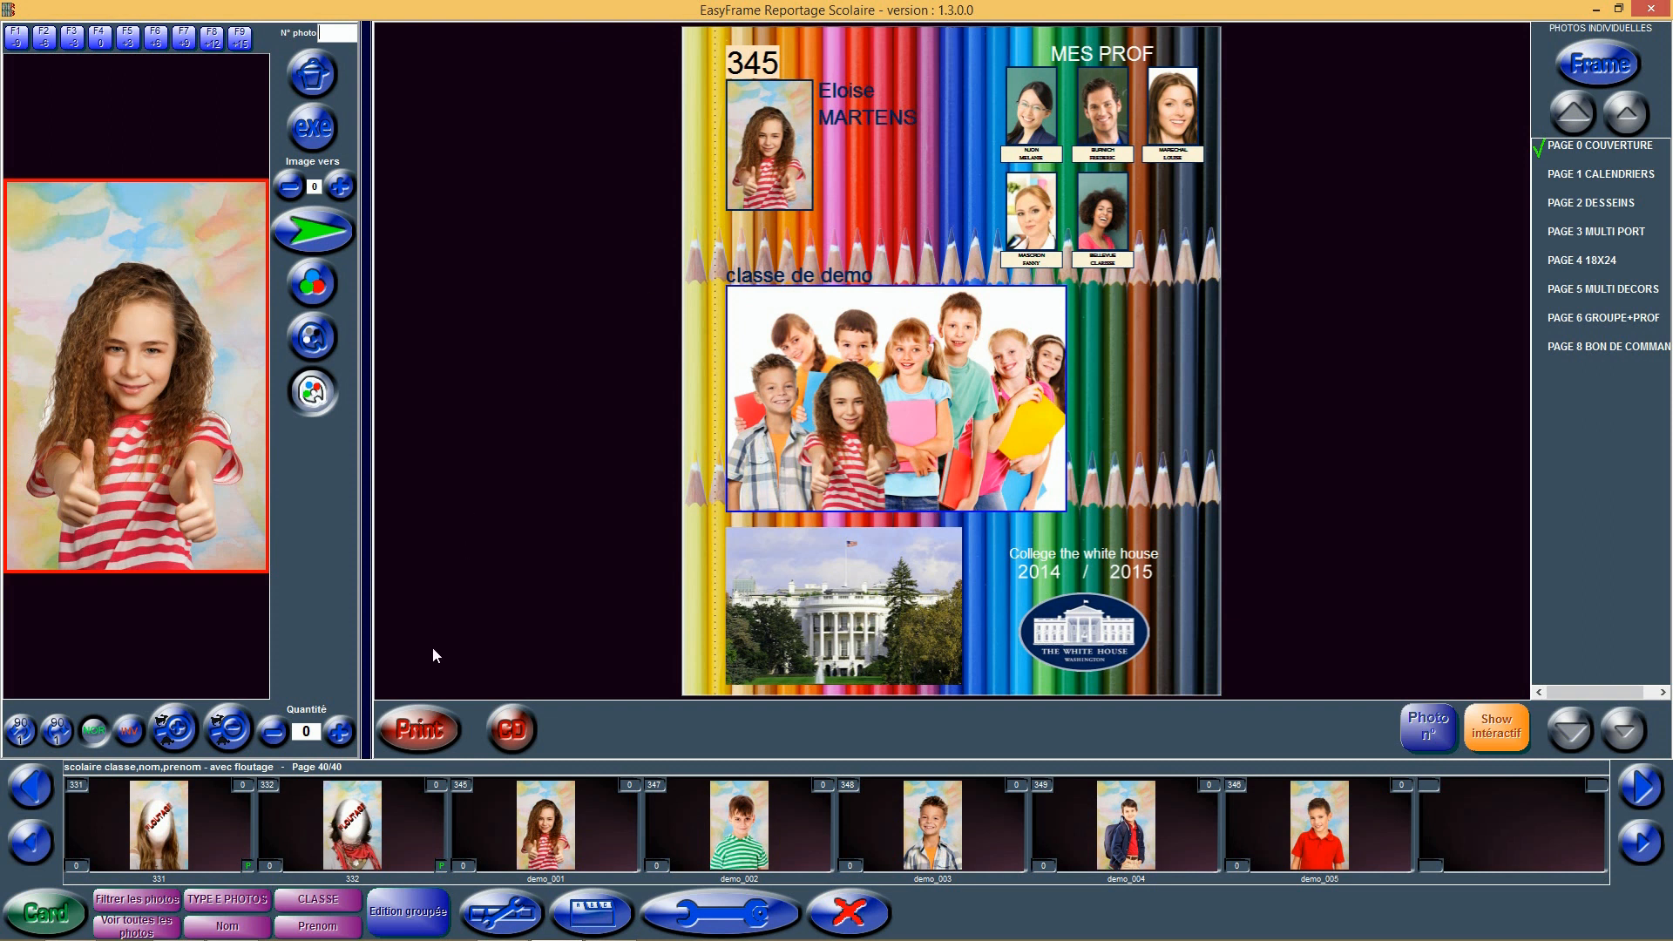
Open the print services and review the school print settings for individual photos, group photos and class trombinoscopes
left_click(420, 734)
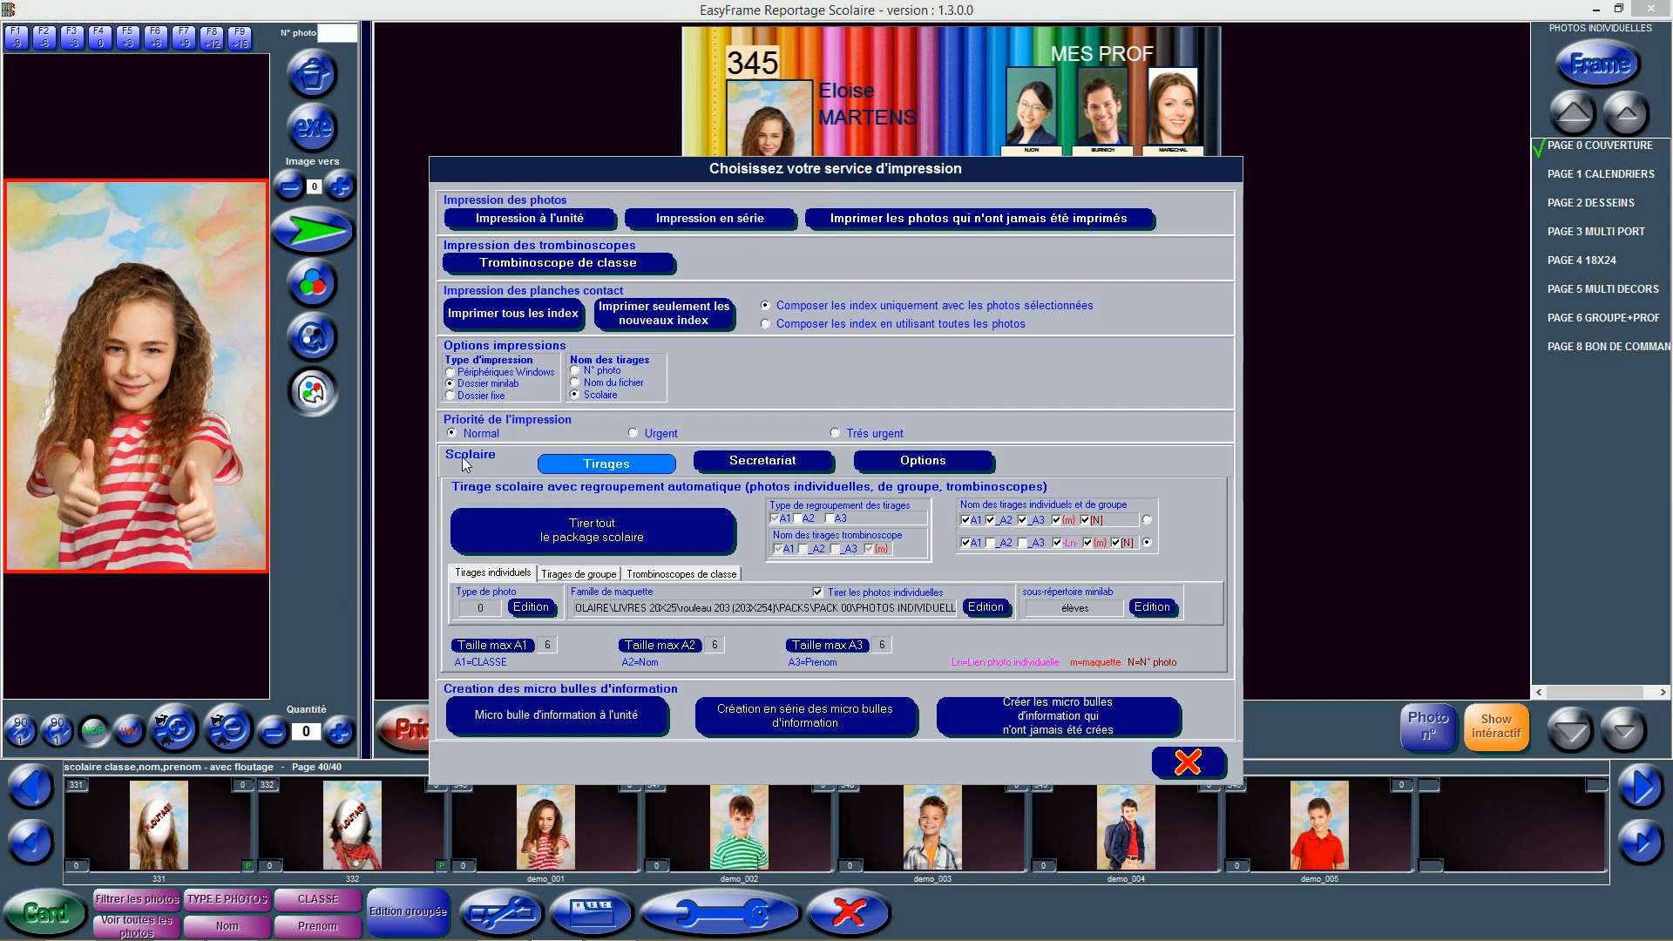
left_click(506, 579)
left_click(580, 576)
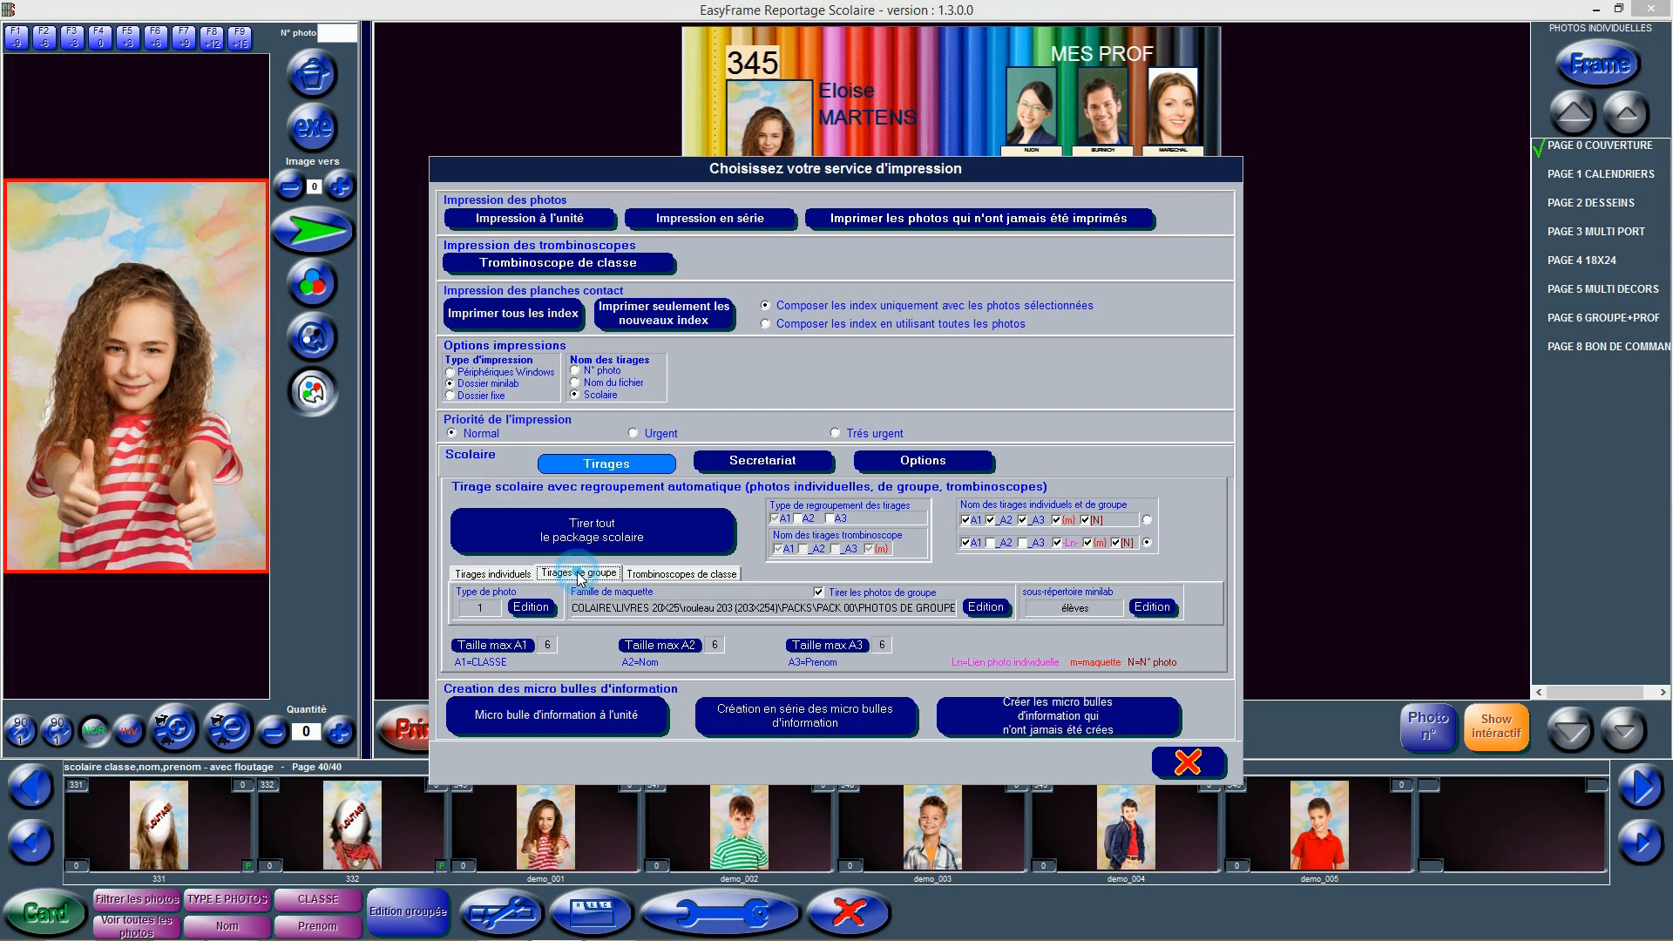
left_click(655, 579)
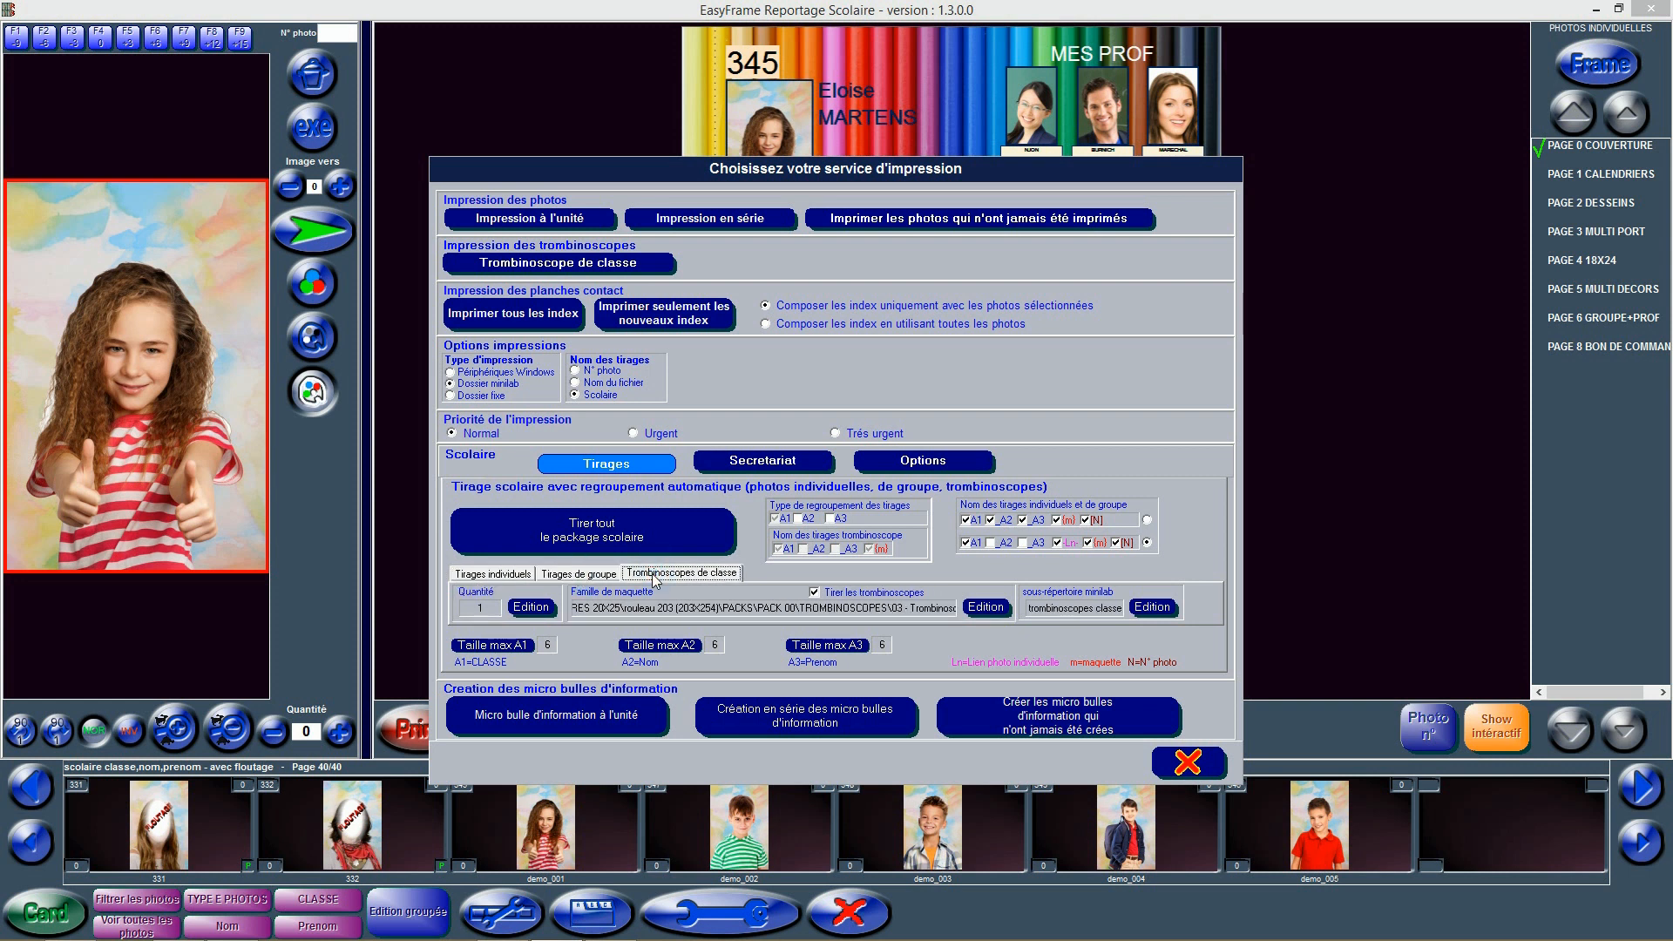
left_click(588, 574)
left_click(516, 574)
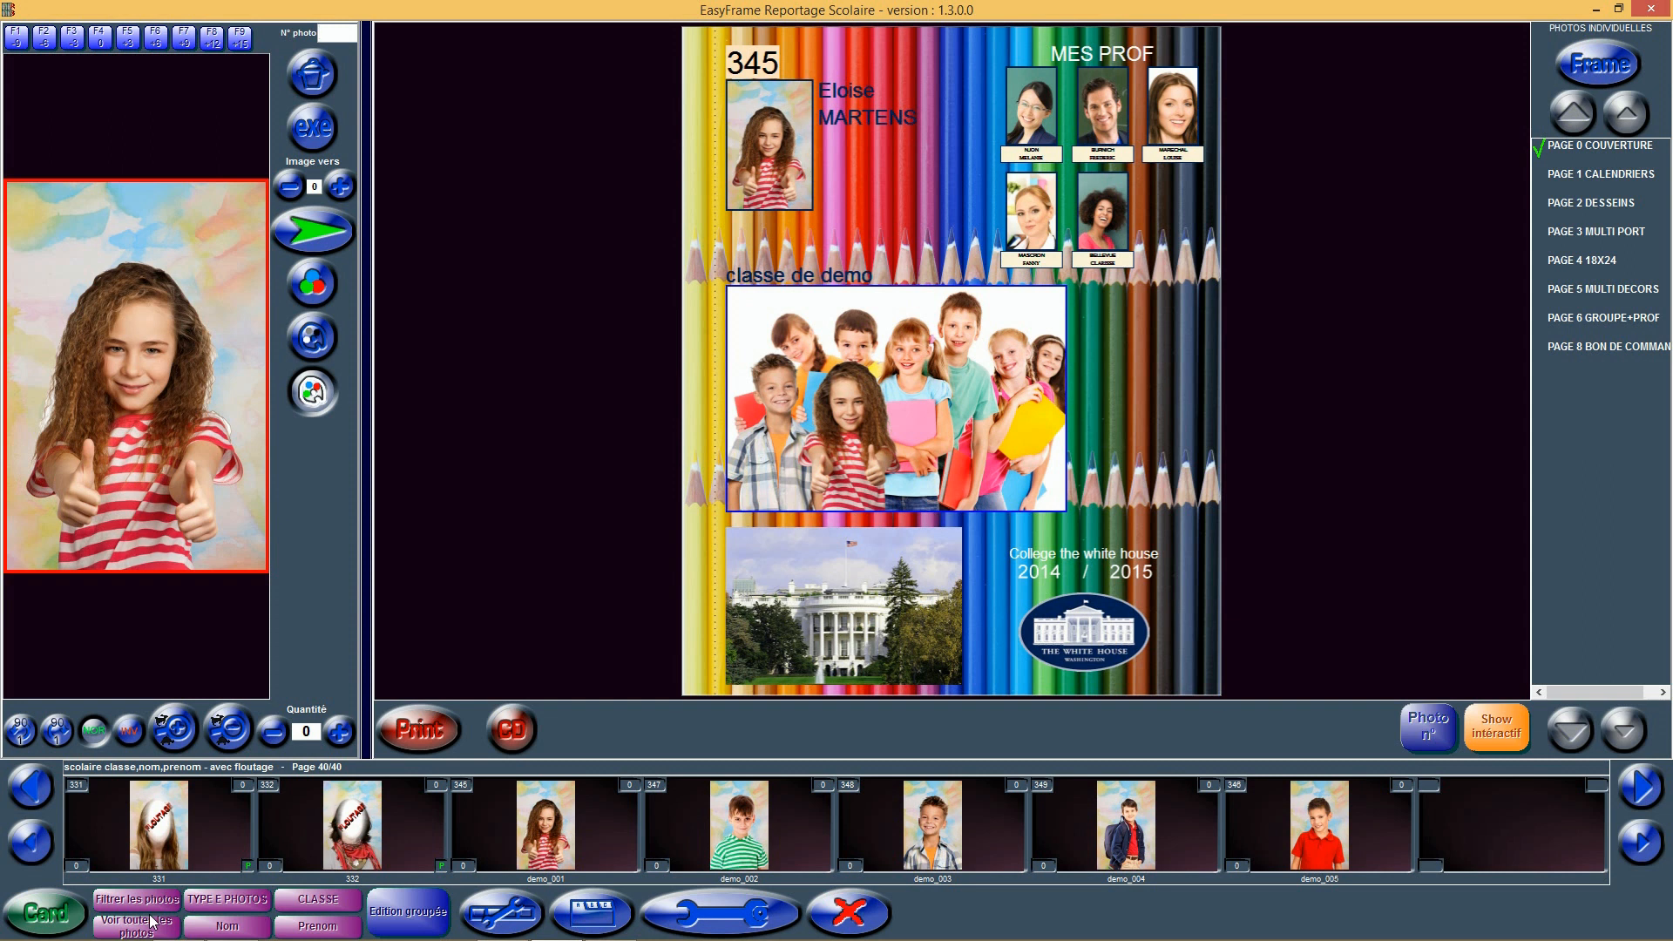
Filter the photos by photo type 0 and look through the last pages of individual portraits
left_click(216, 901)
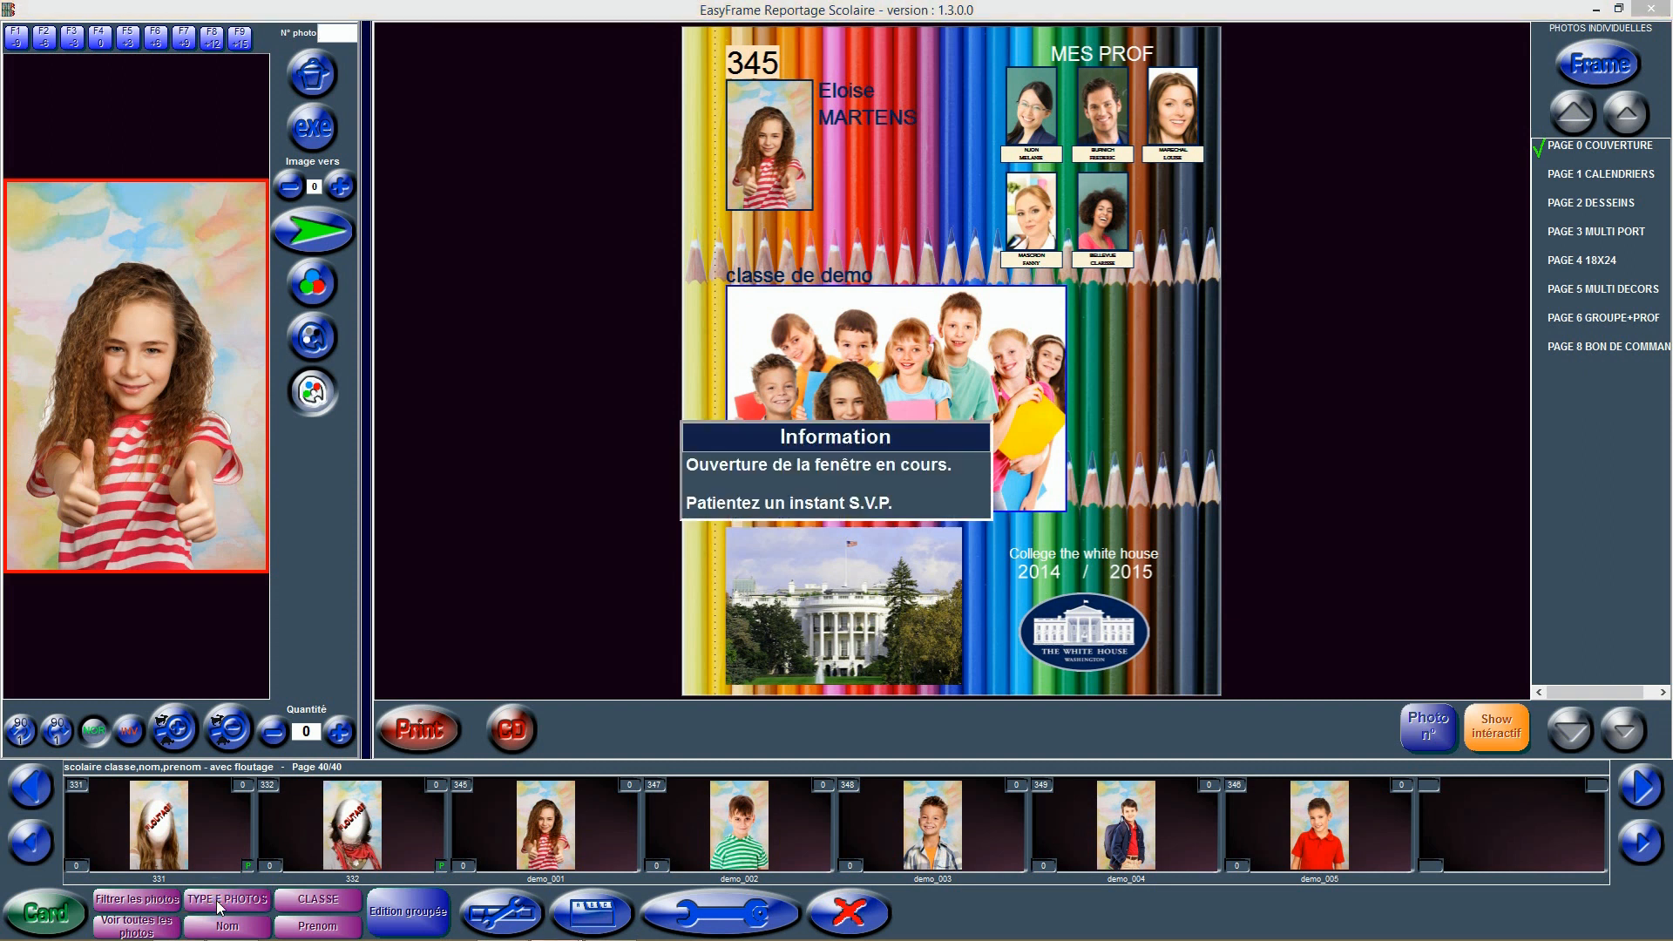
left_click(771, 548)
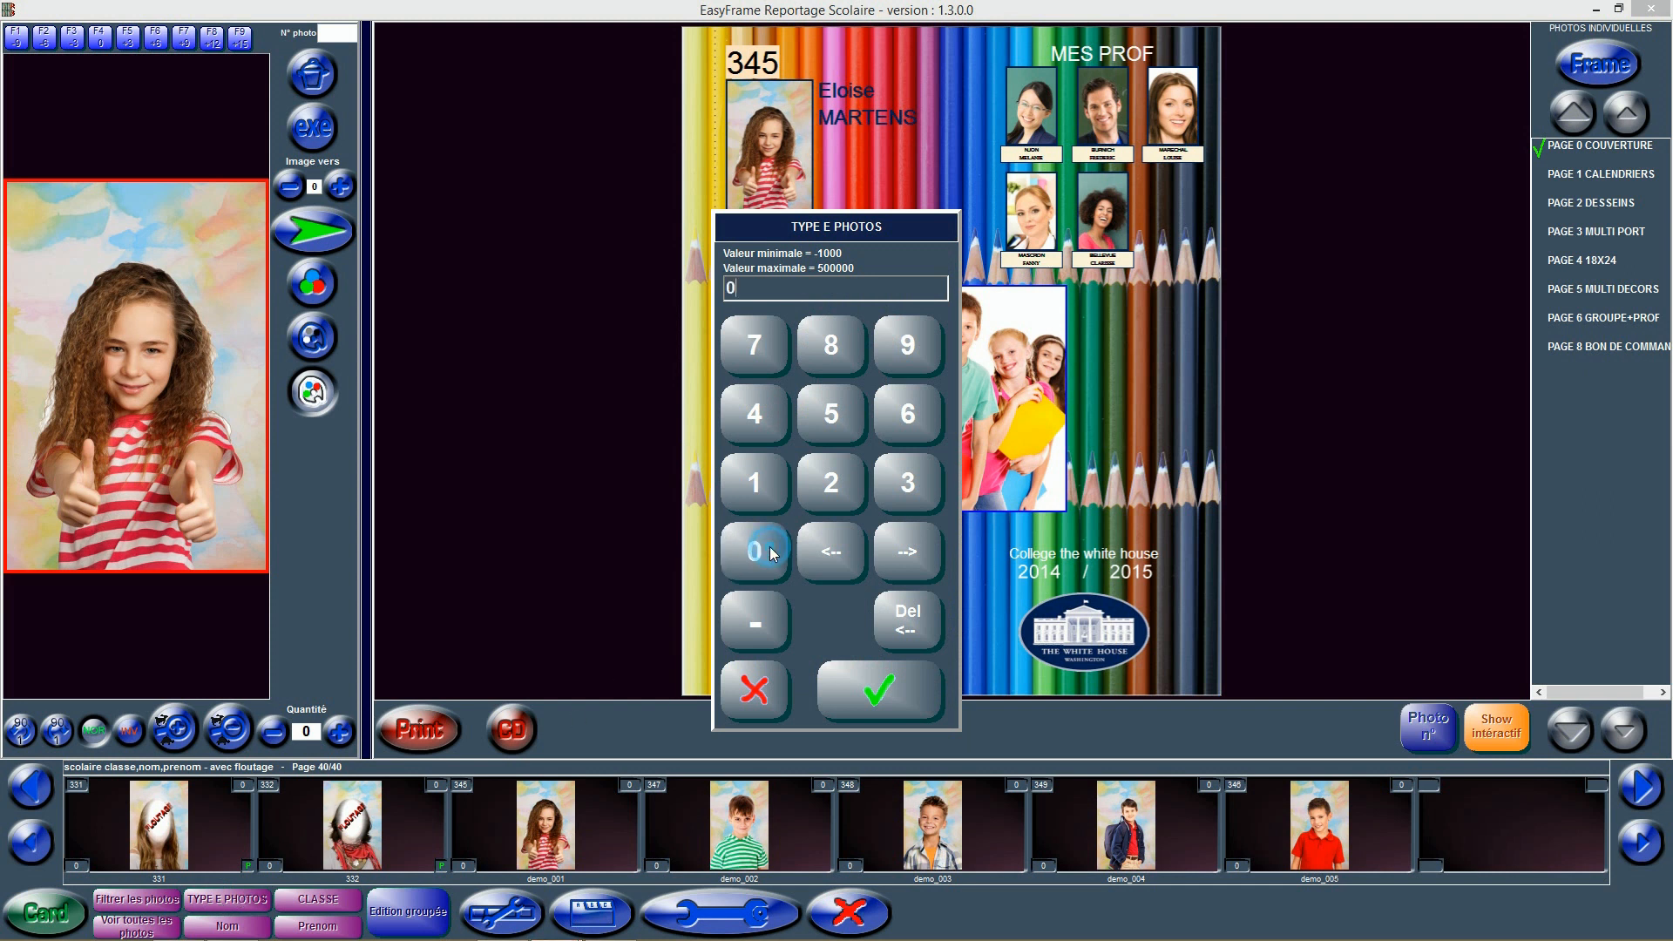
left_click(857, 696)
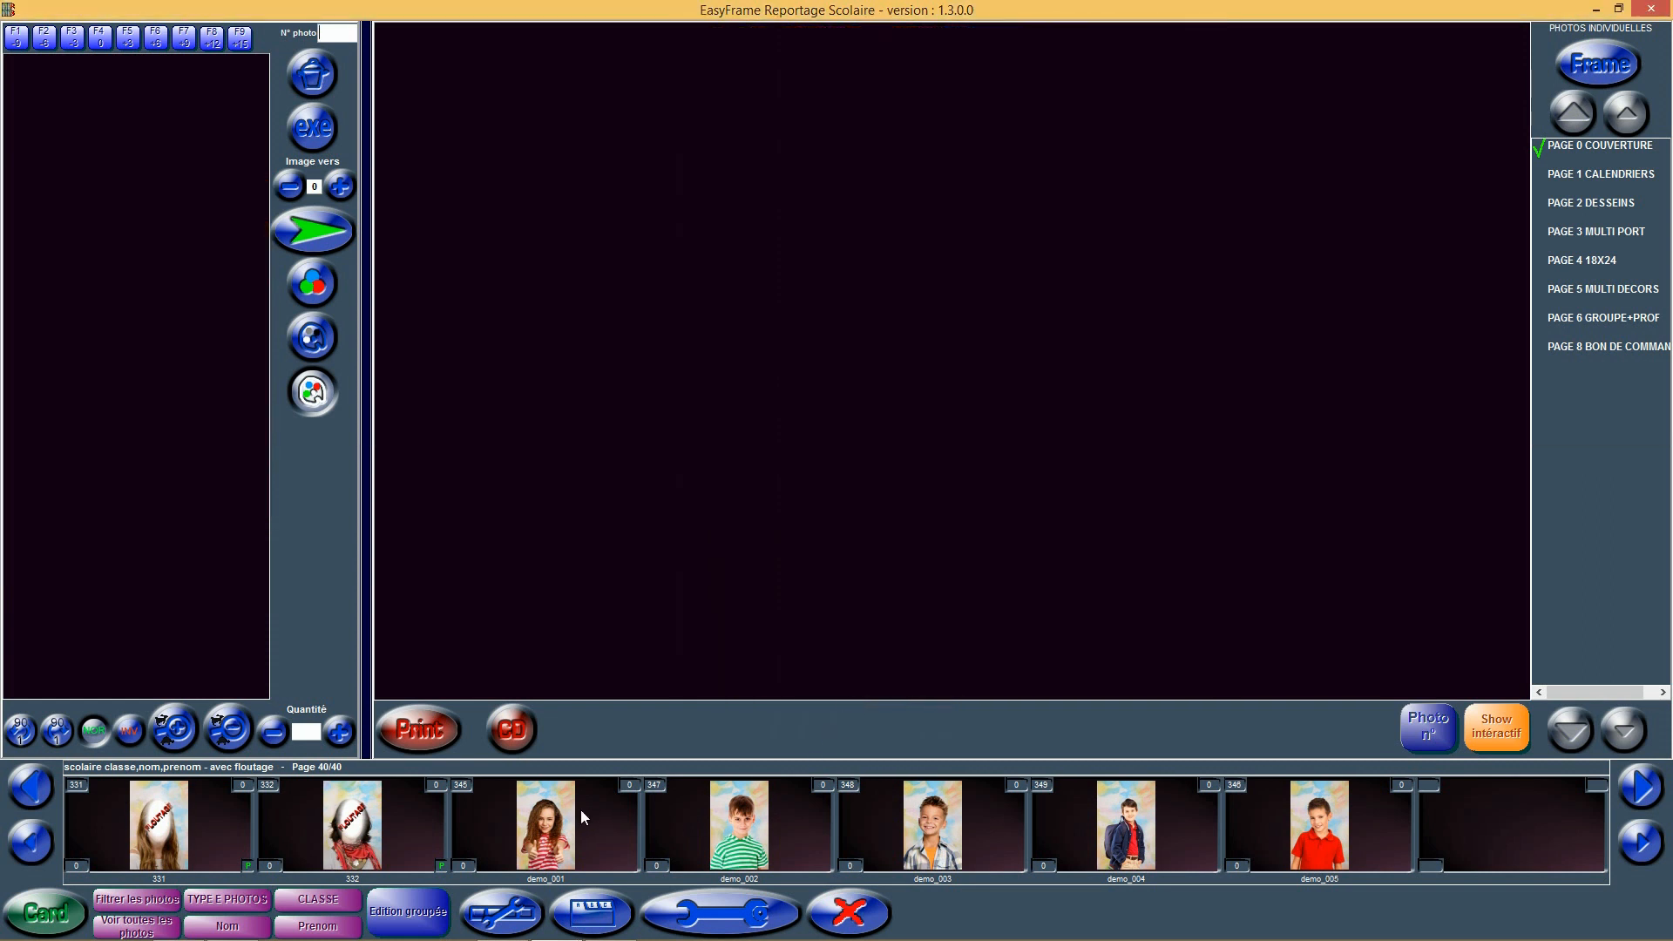
left_click(40, 844)
left_click(40, 843)
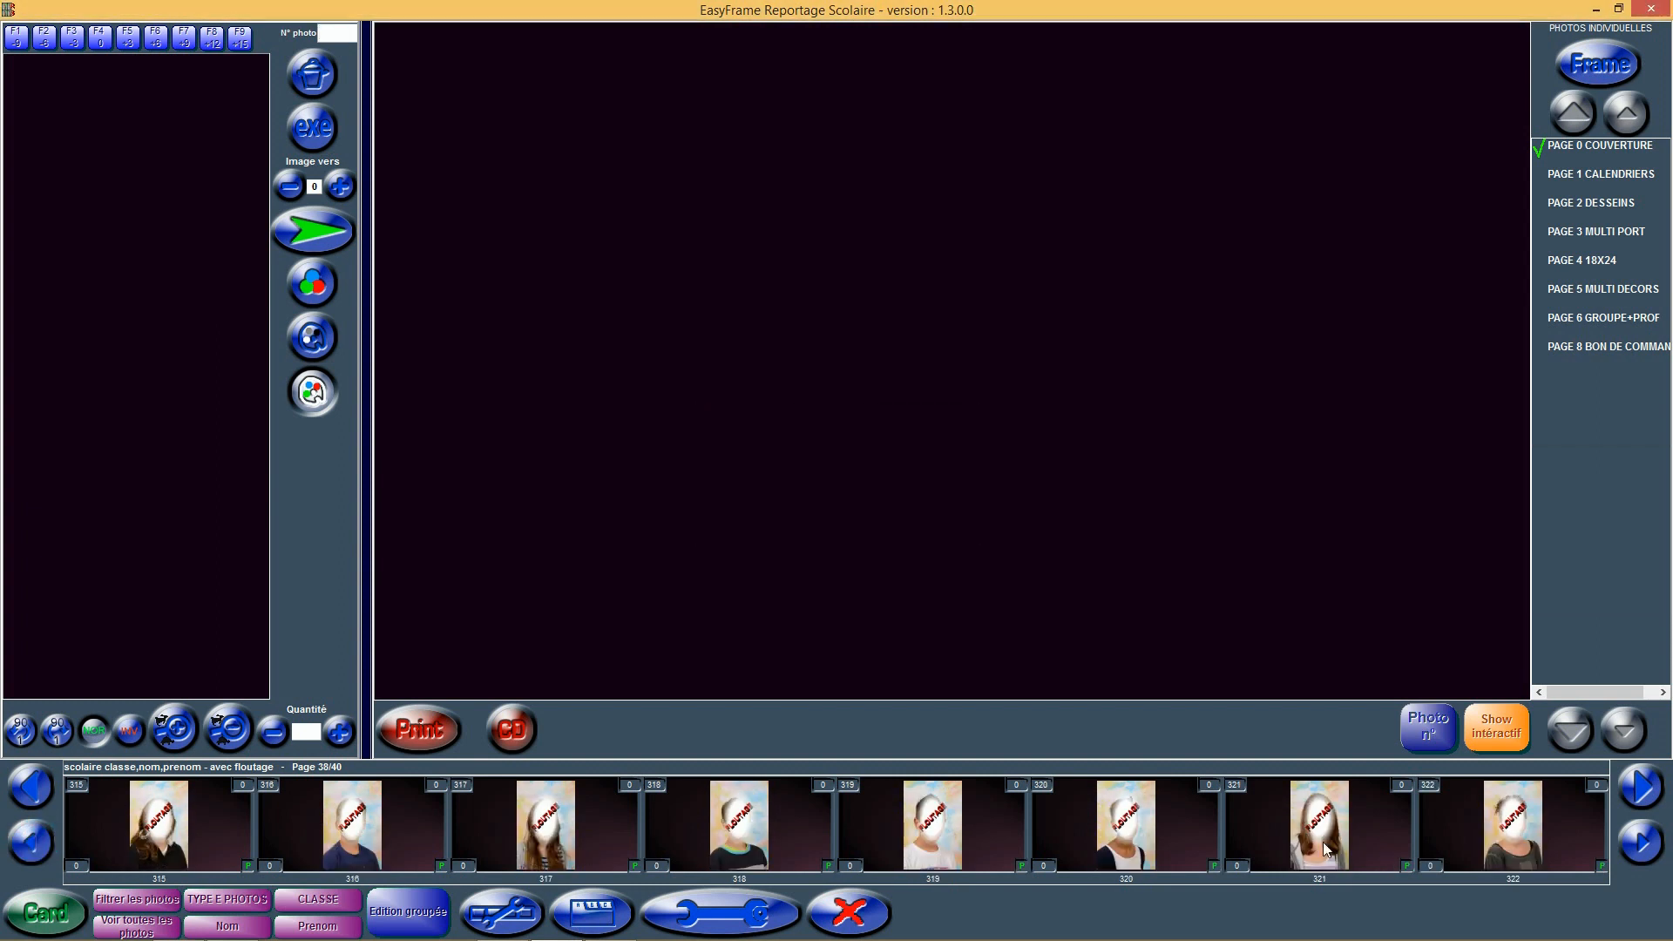
left_click(1636, 846)
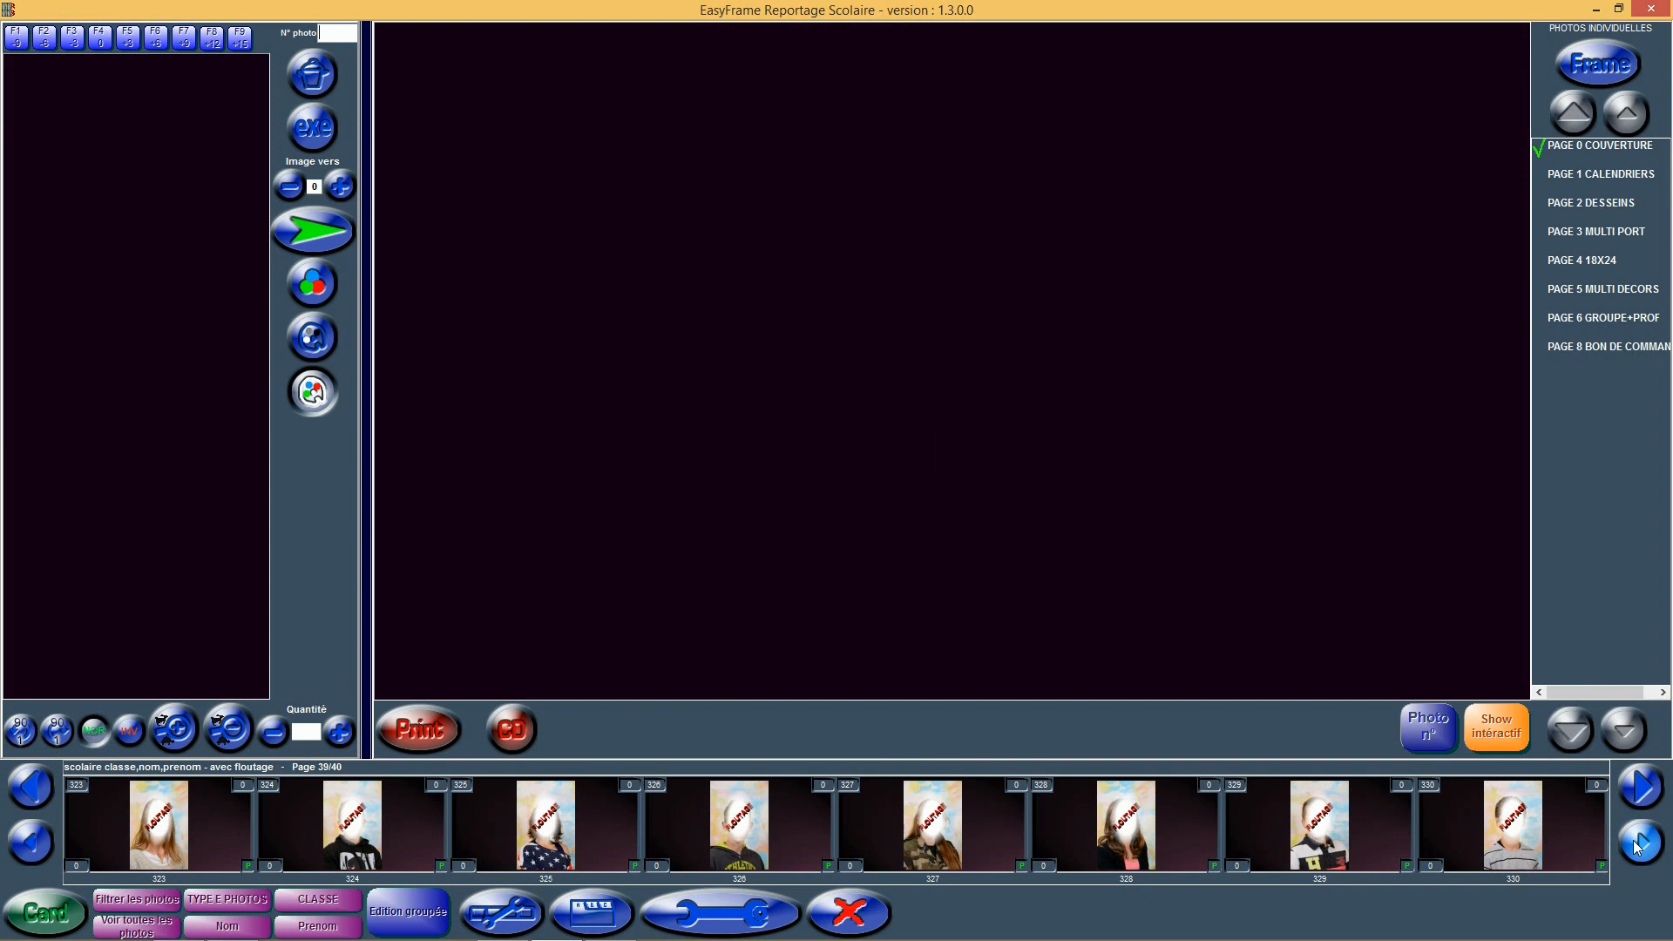
left_click(1637, 843)
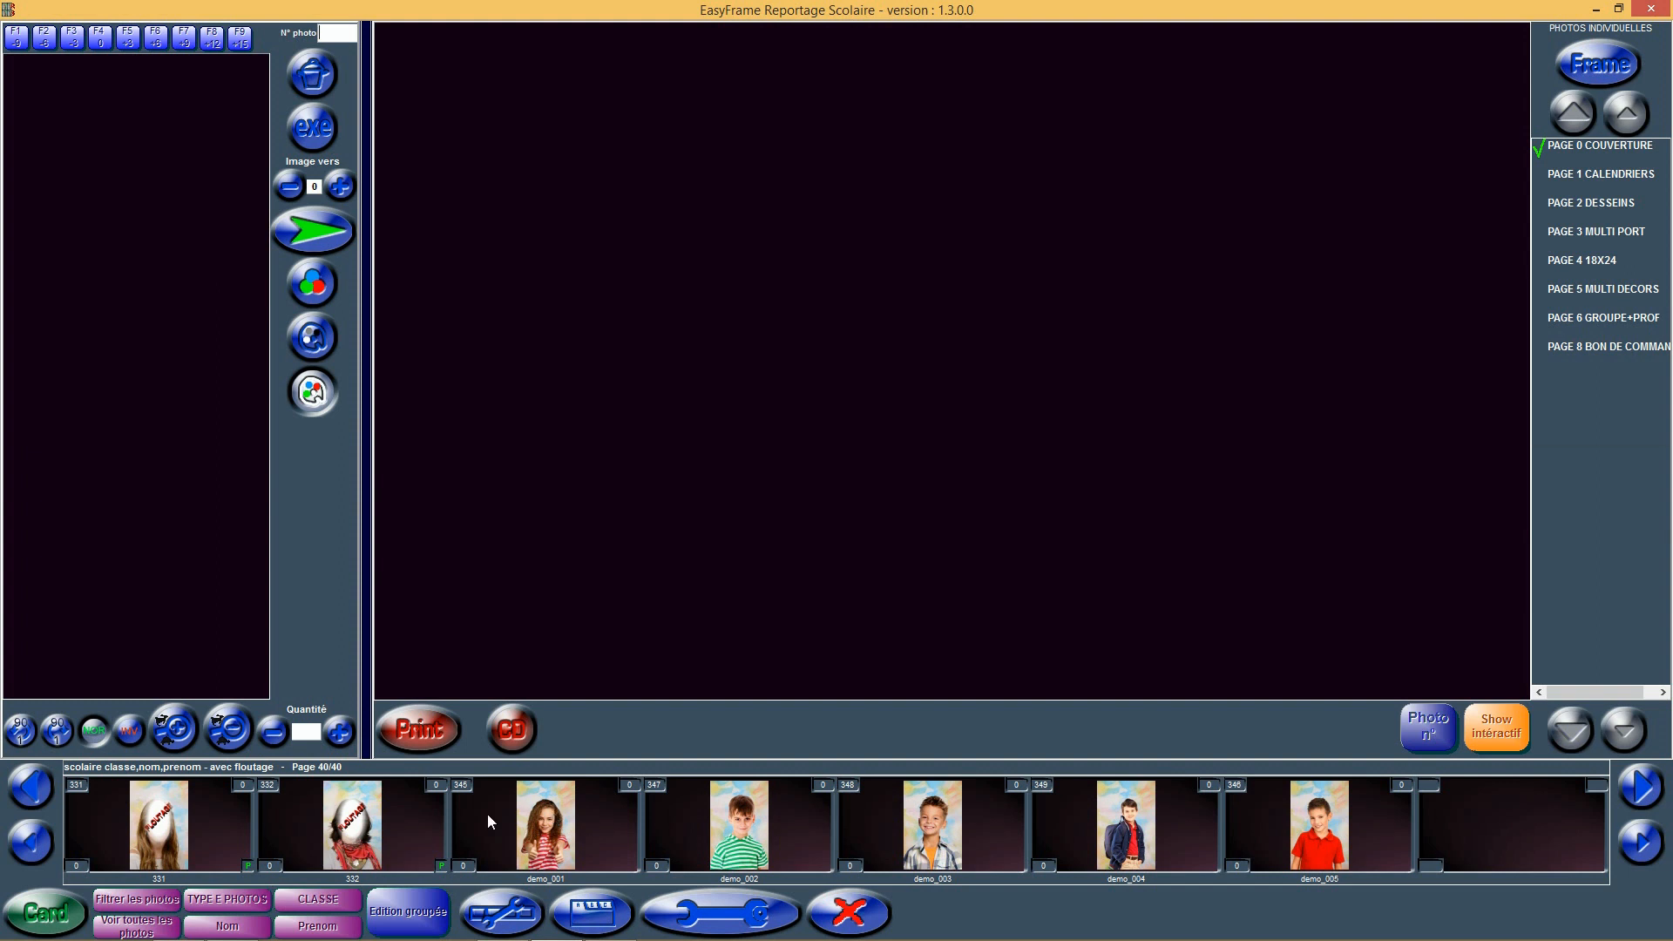
Filter the photos by photo type 1 and preview the demo class group photo
left_click(219, 900)
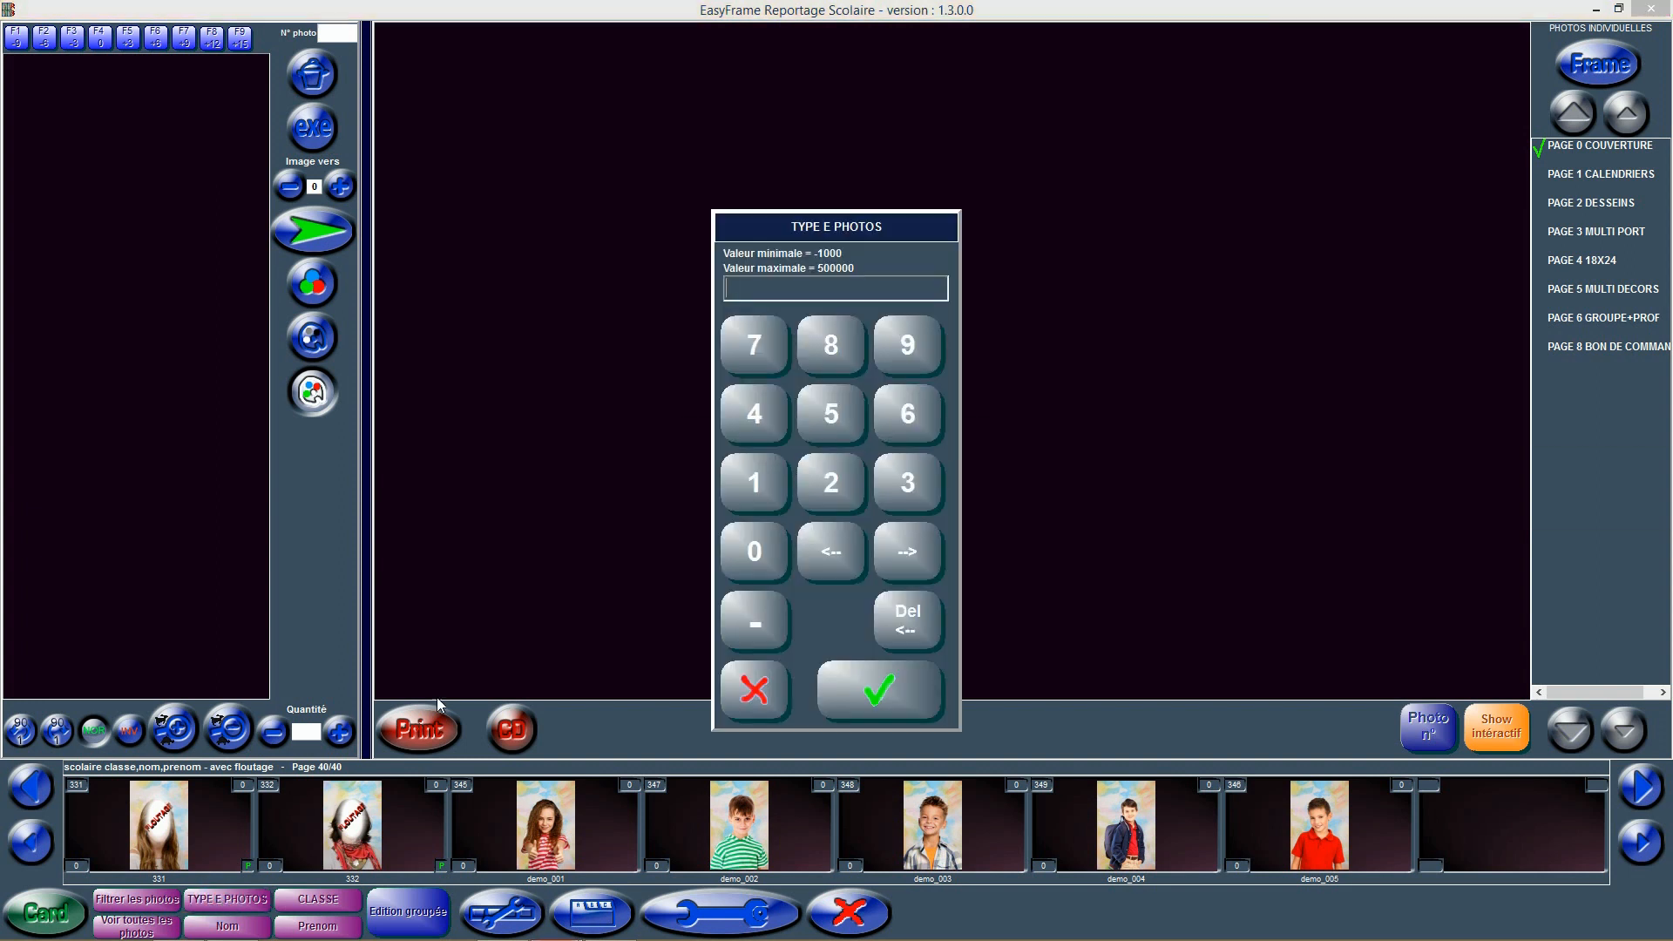
left_click(753, 483)
left_click(874, 703)
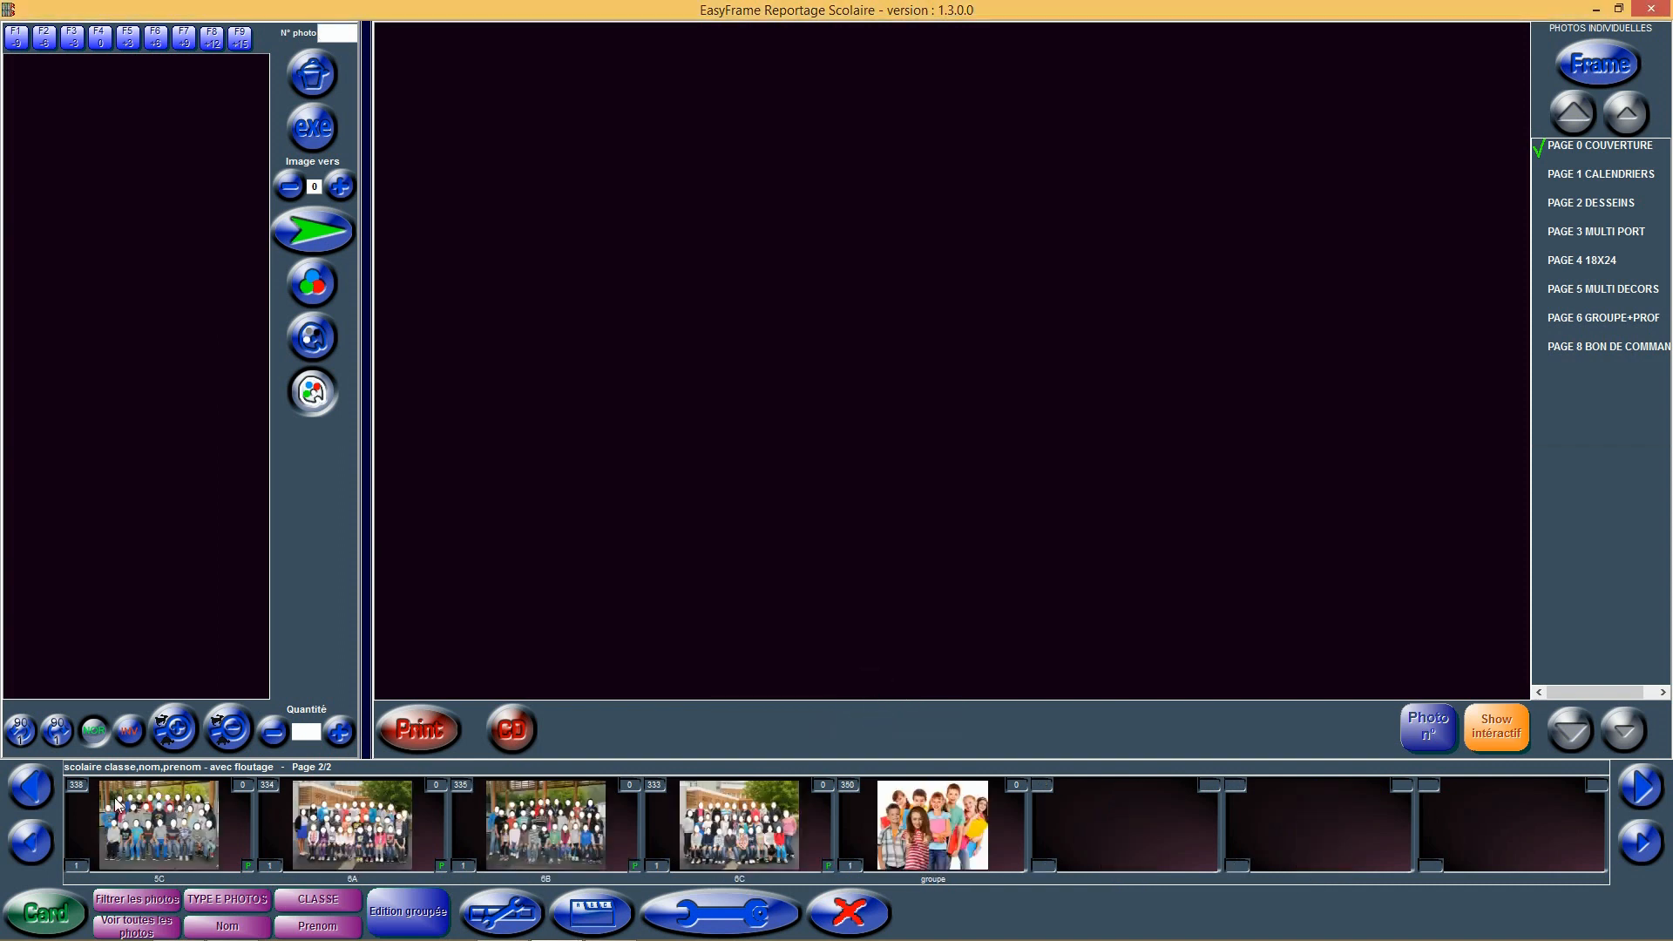
left_click(950, 827)
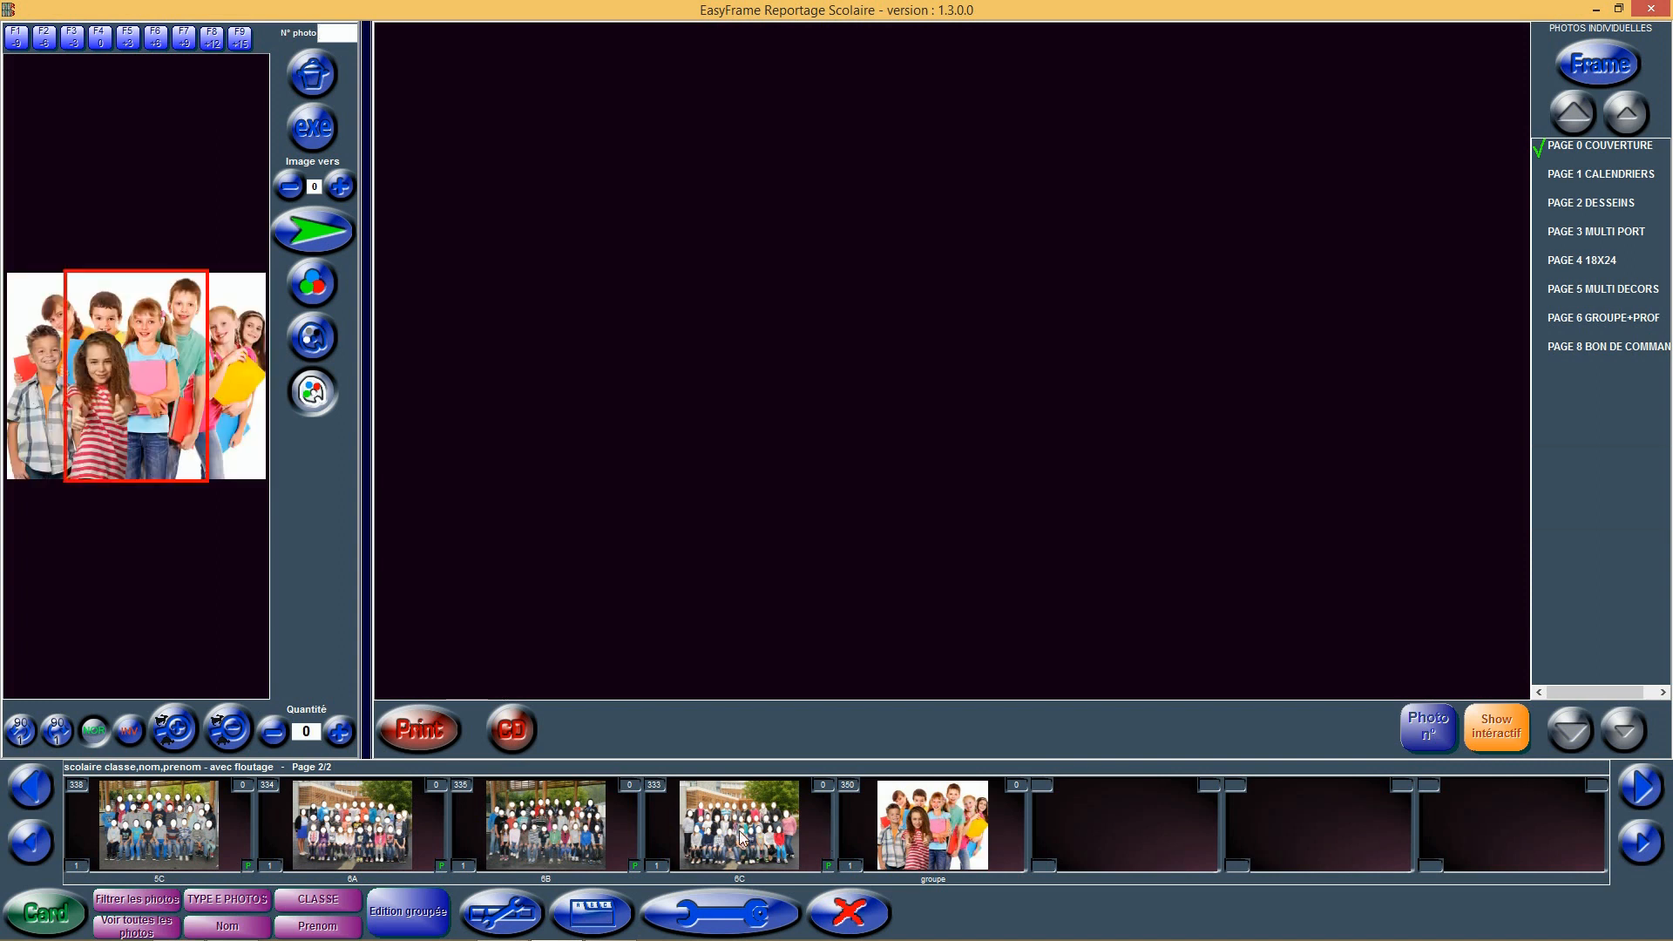
Filter the photos by photo type 2 and look through both pages of teacher portraits
left_click(259, 905)
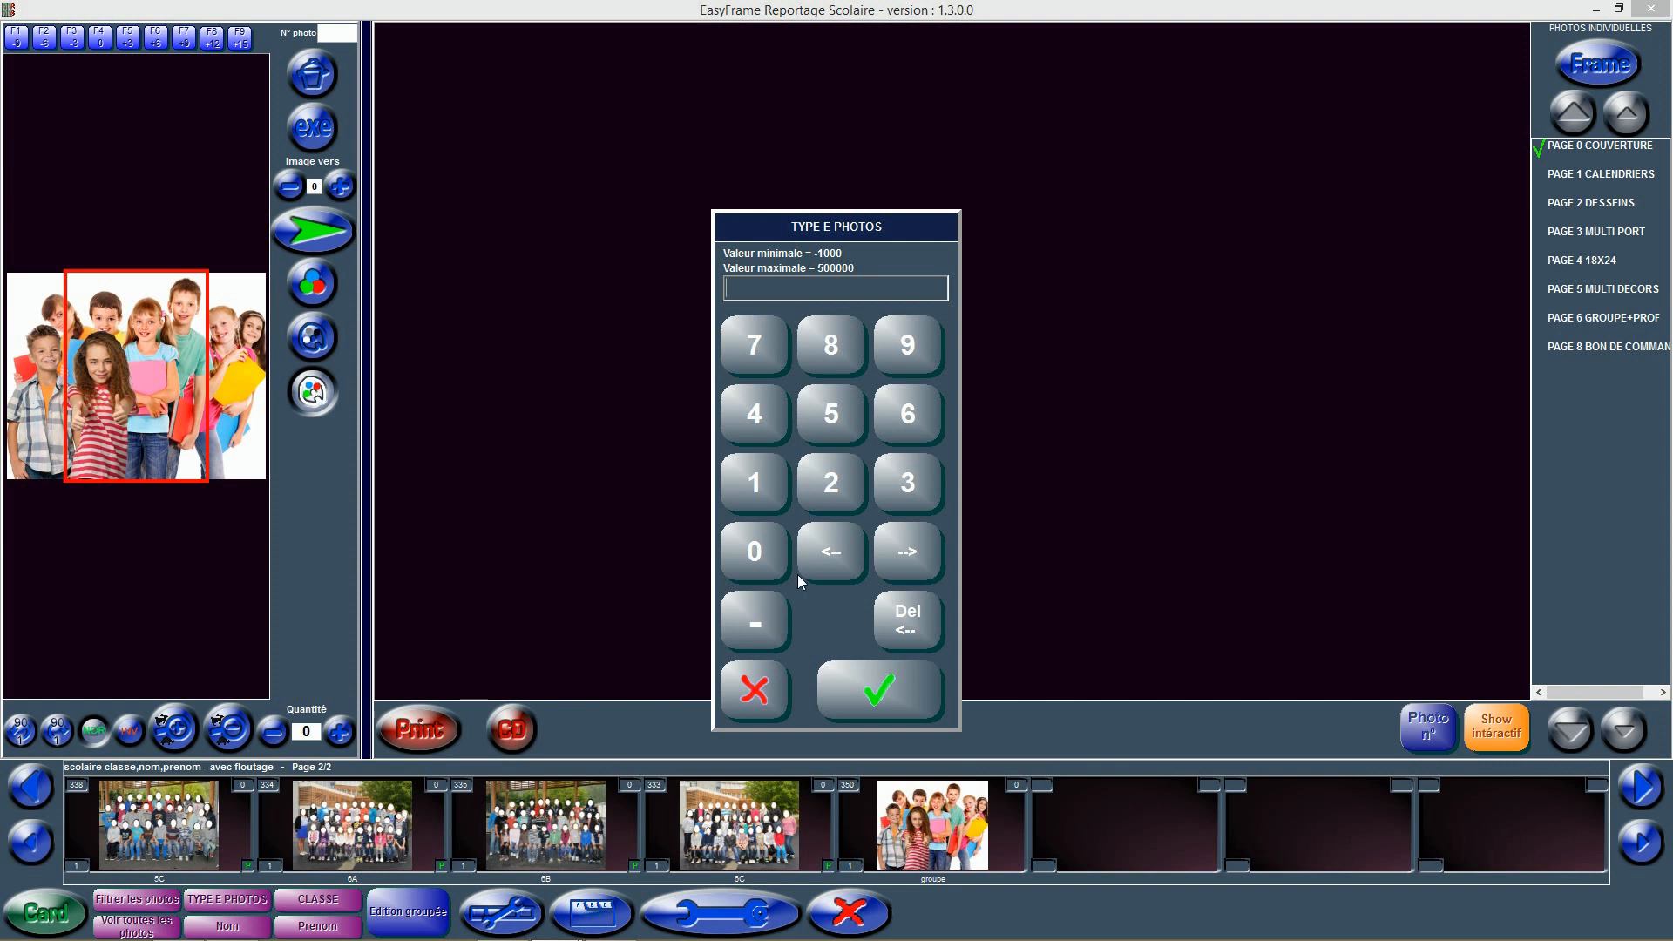
left_click(833, 484)
left_click(875, 694)
left_click(29, 842)
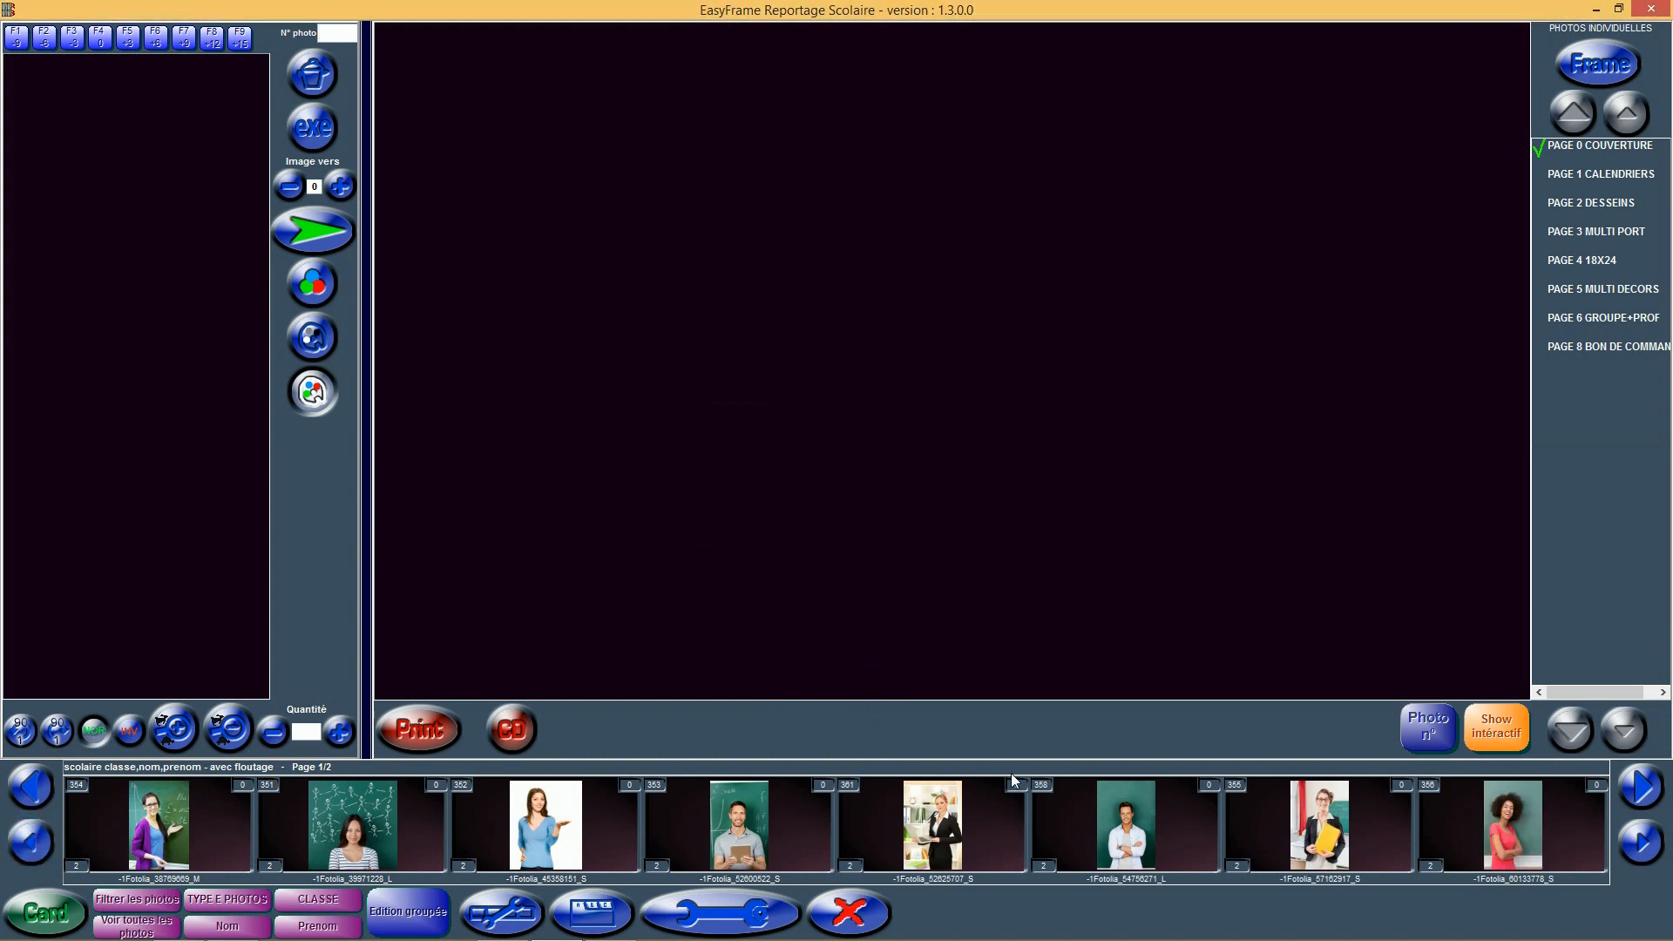
left_click(1644, 842)
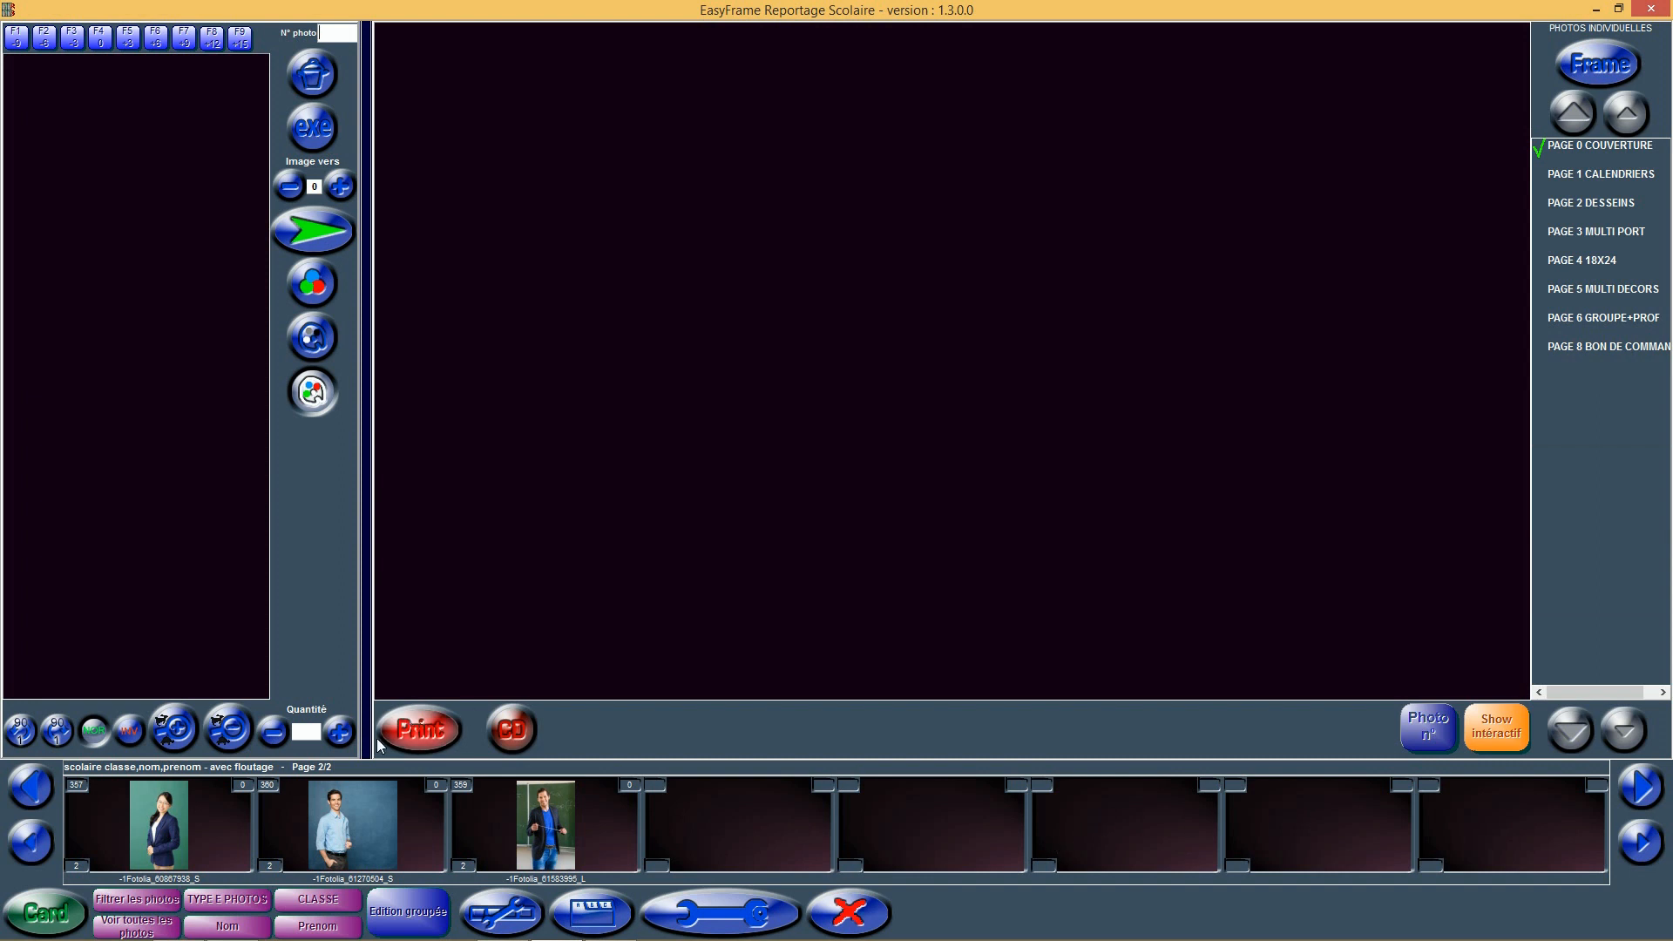
Filter the photos by the class CLASSE DE DEMO
left_click(326, 901)
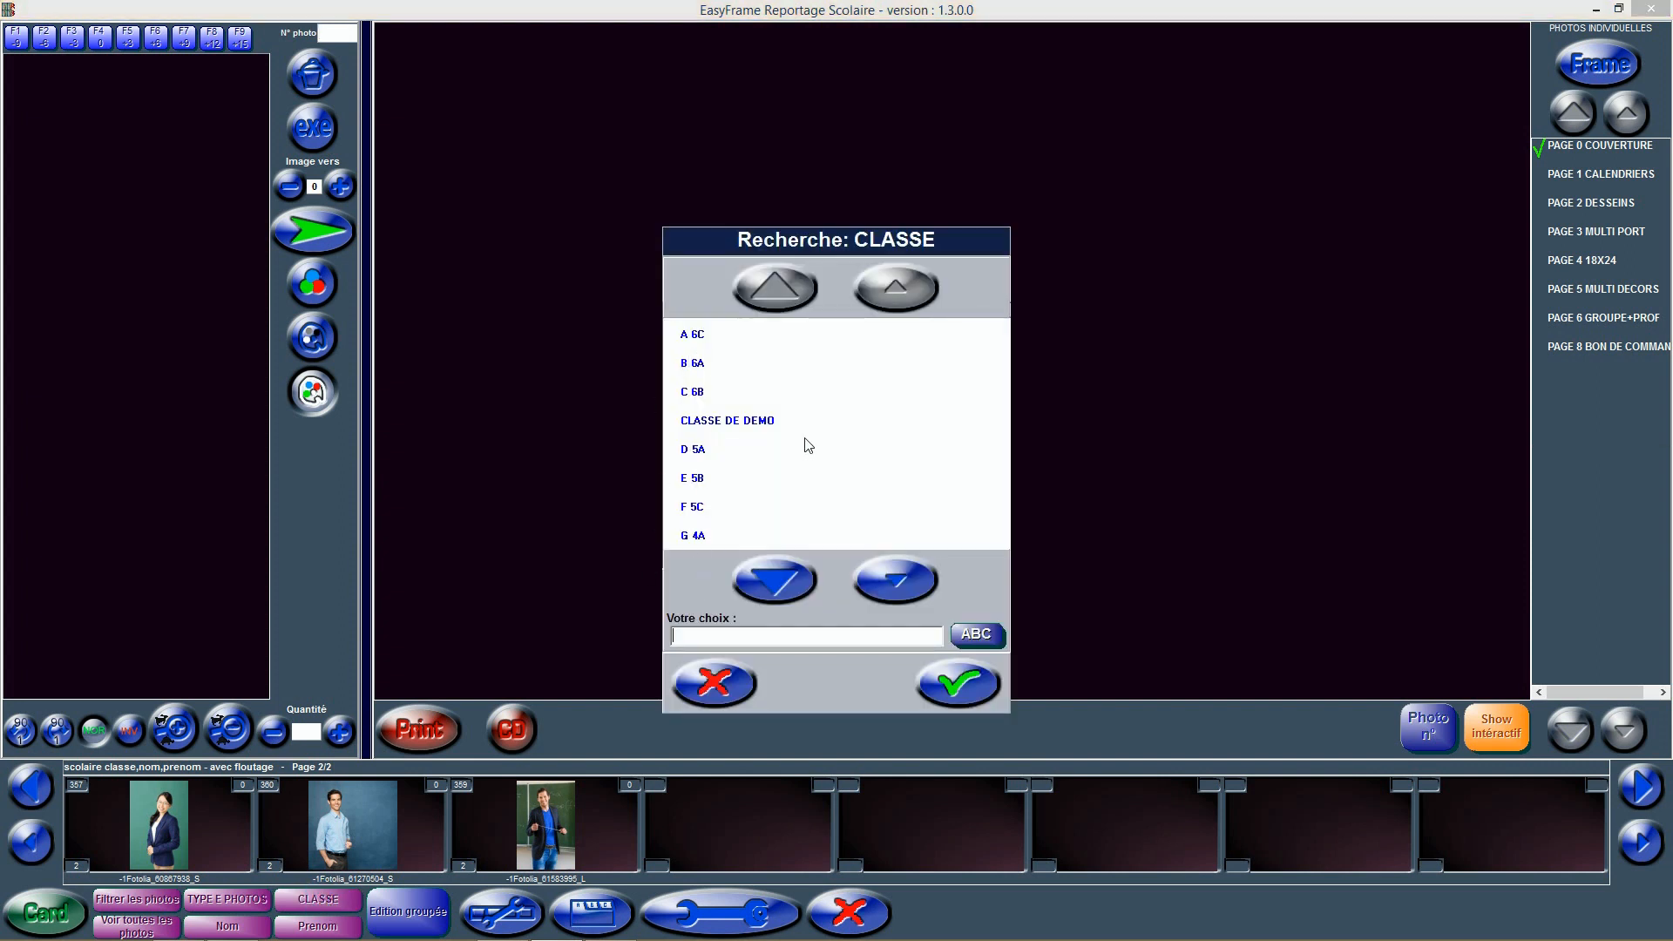
left_click(760, 424)
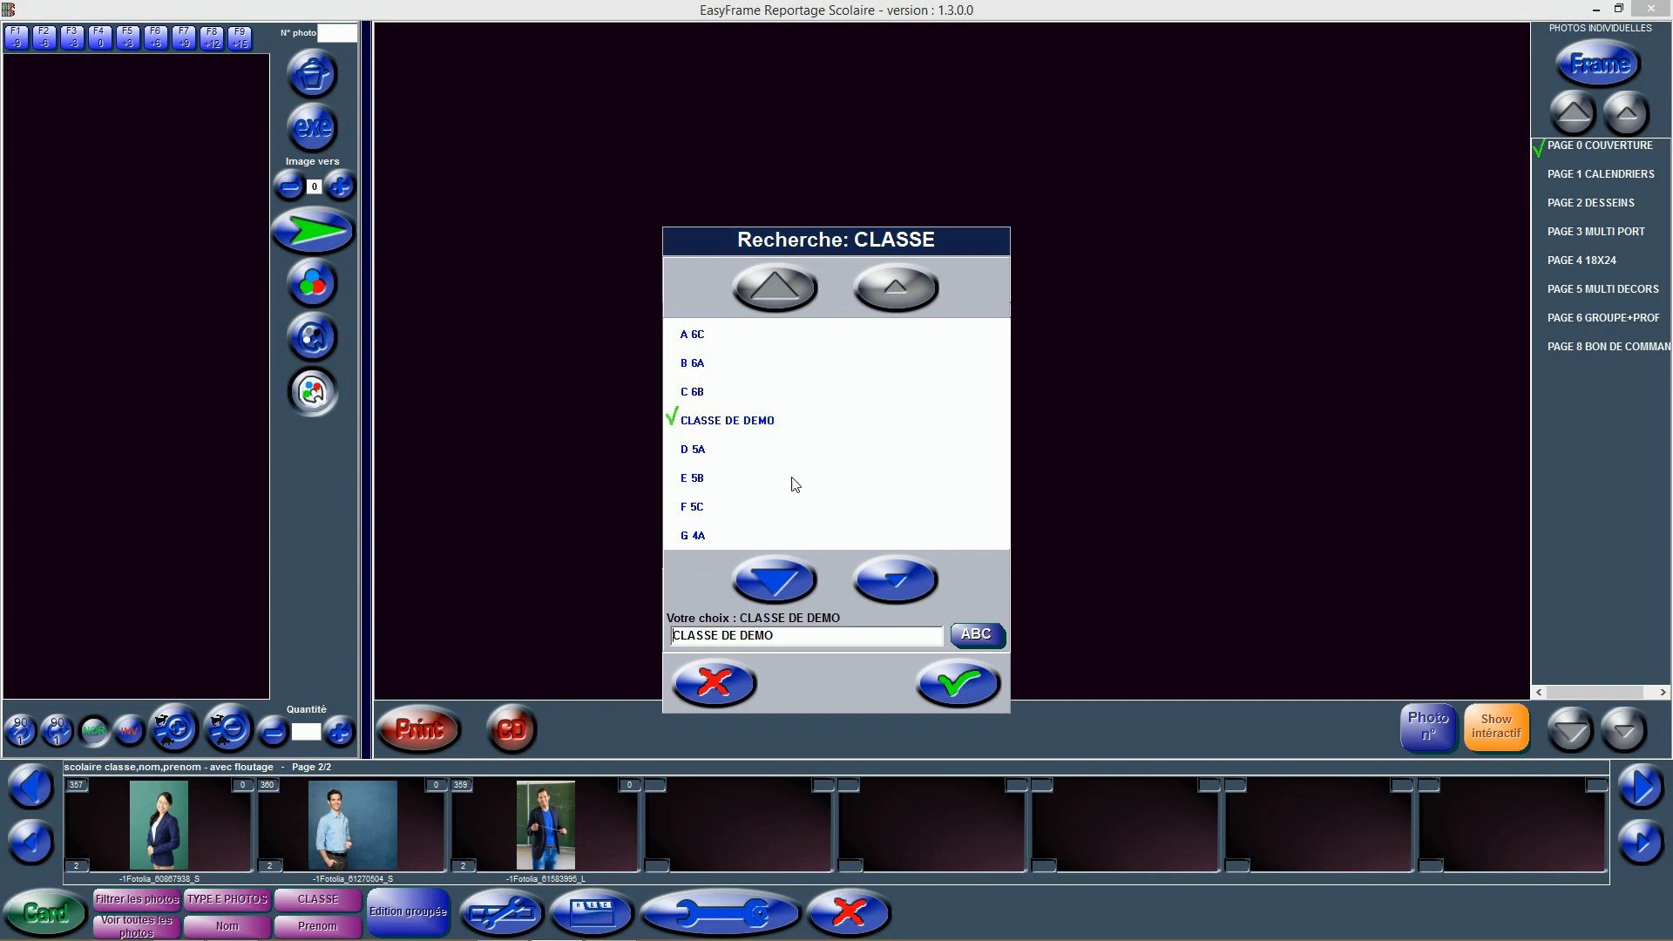
left_click(960, 683)
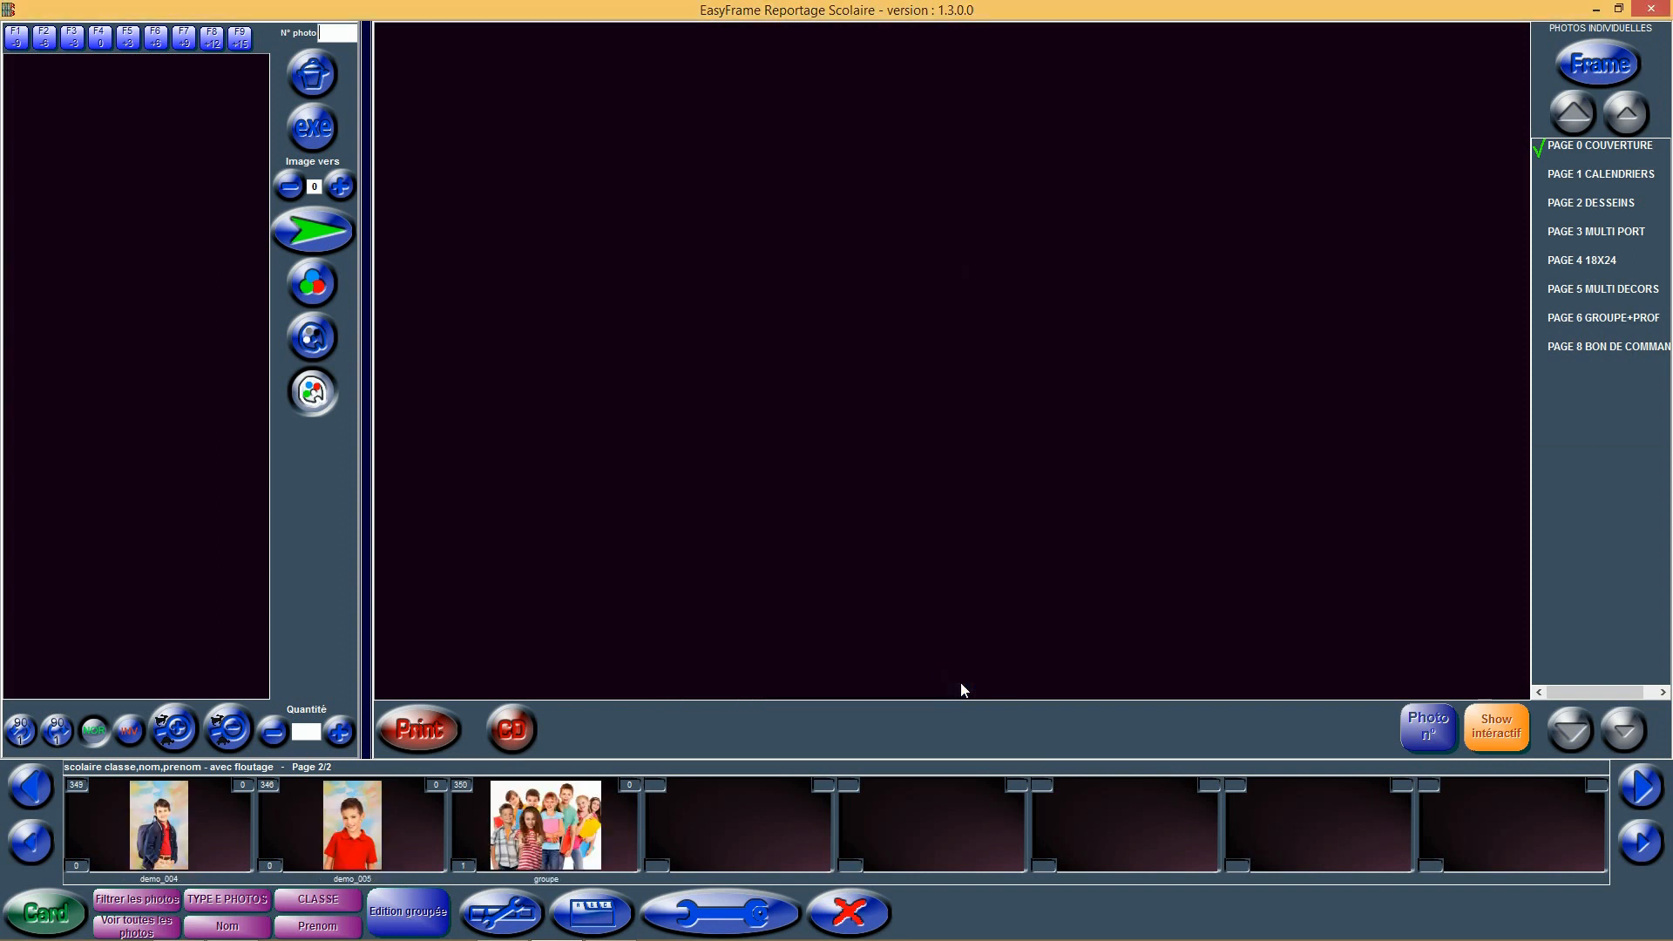
Look through both pages of the filtered class, previewing two teacher photos and the pupil photos demo_001 and demo_002
left_click(34, 845)
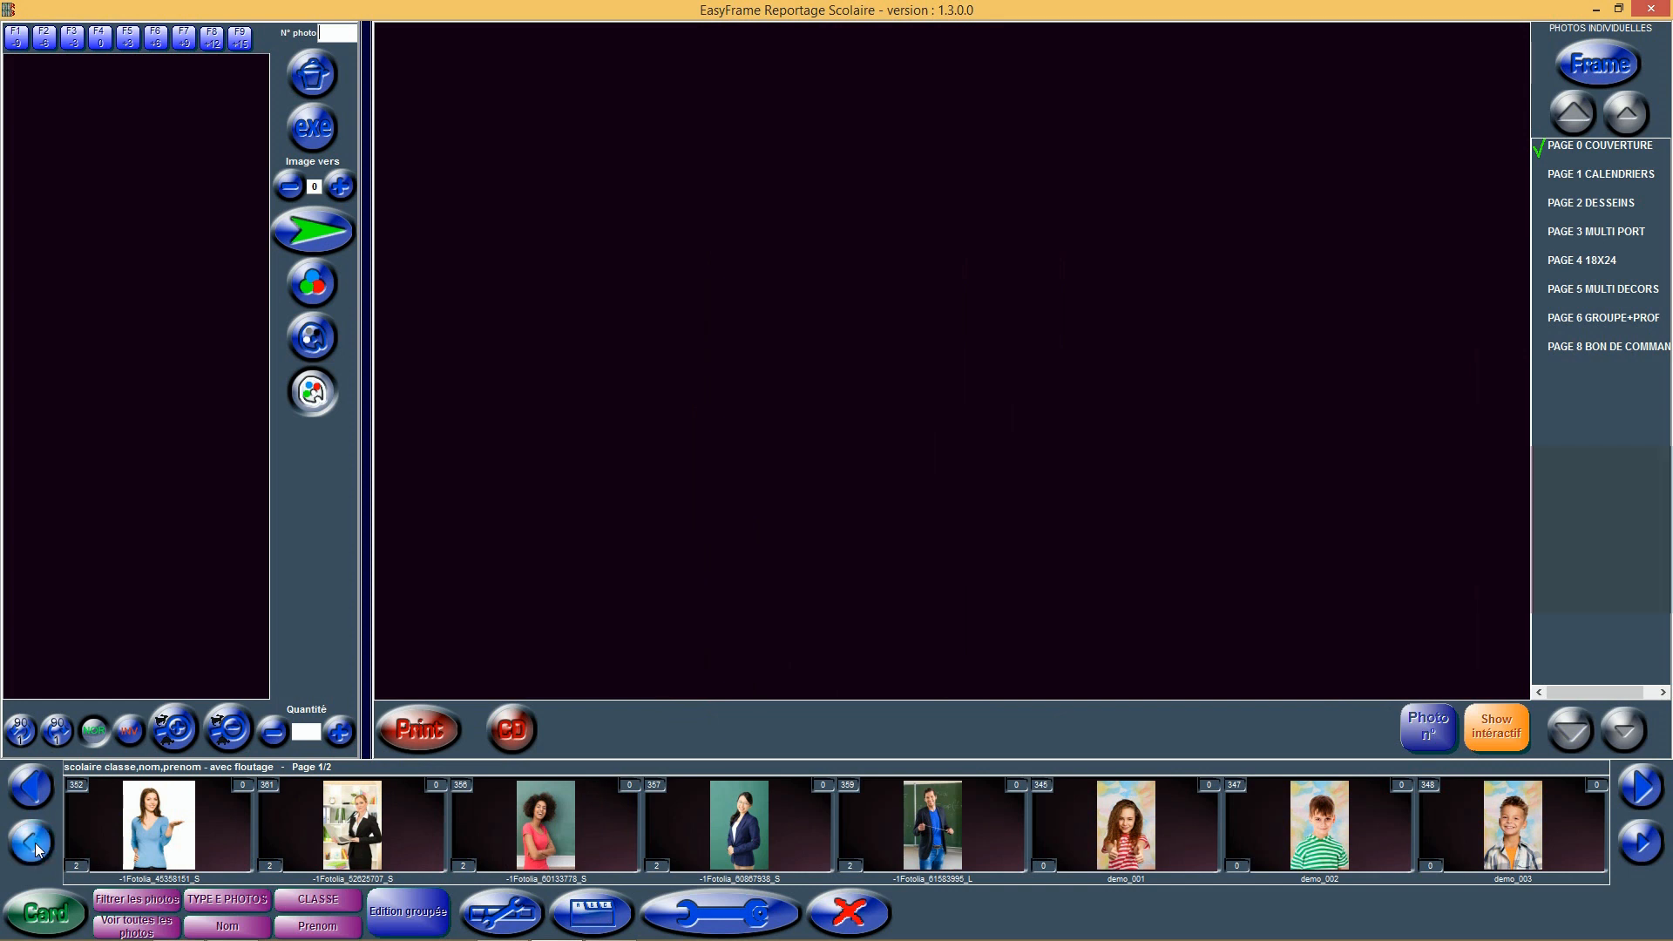
left_click(166, 823)
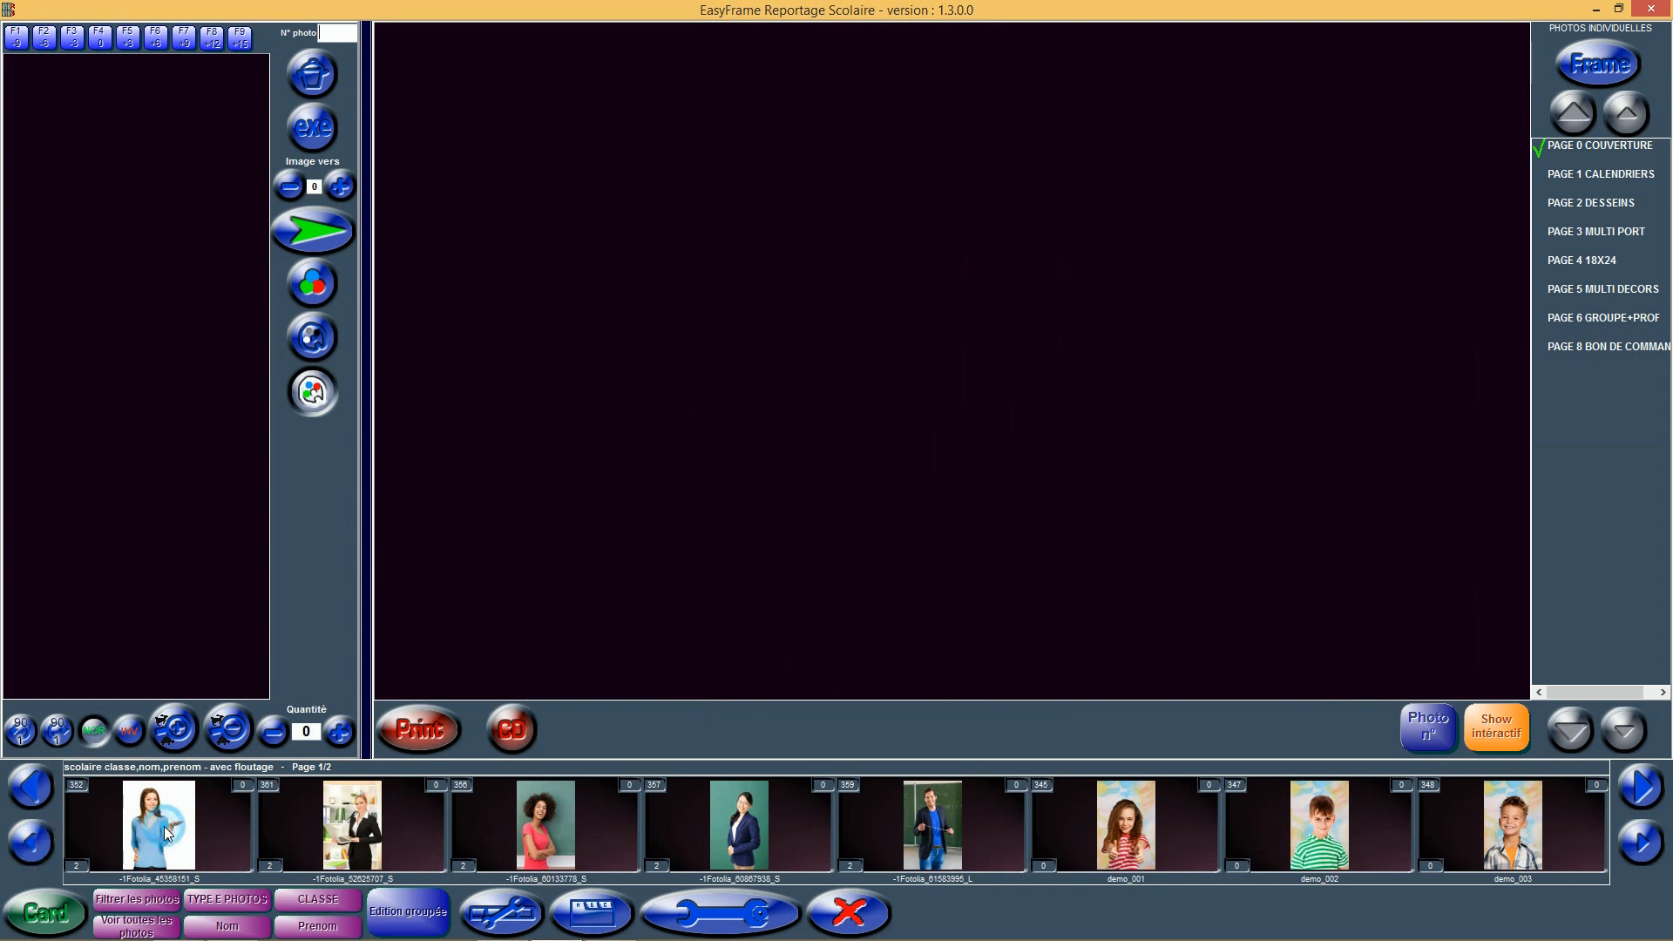
left_click(366, 828)
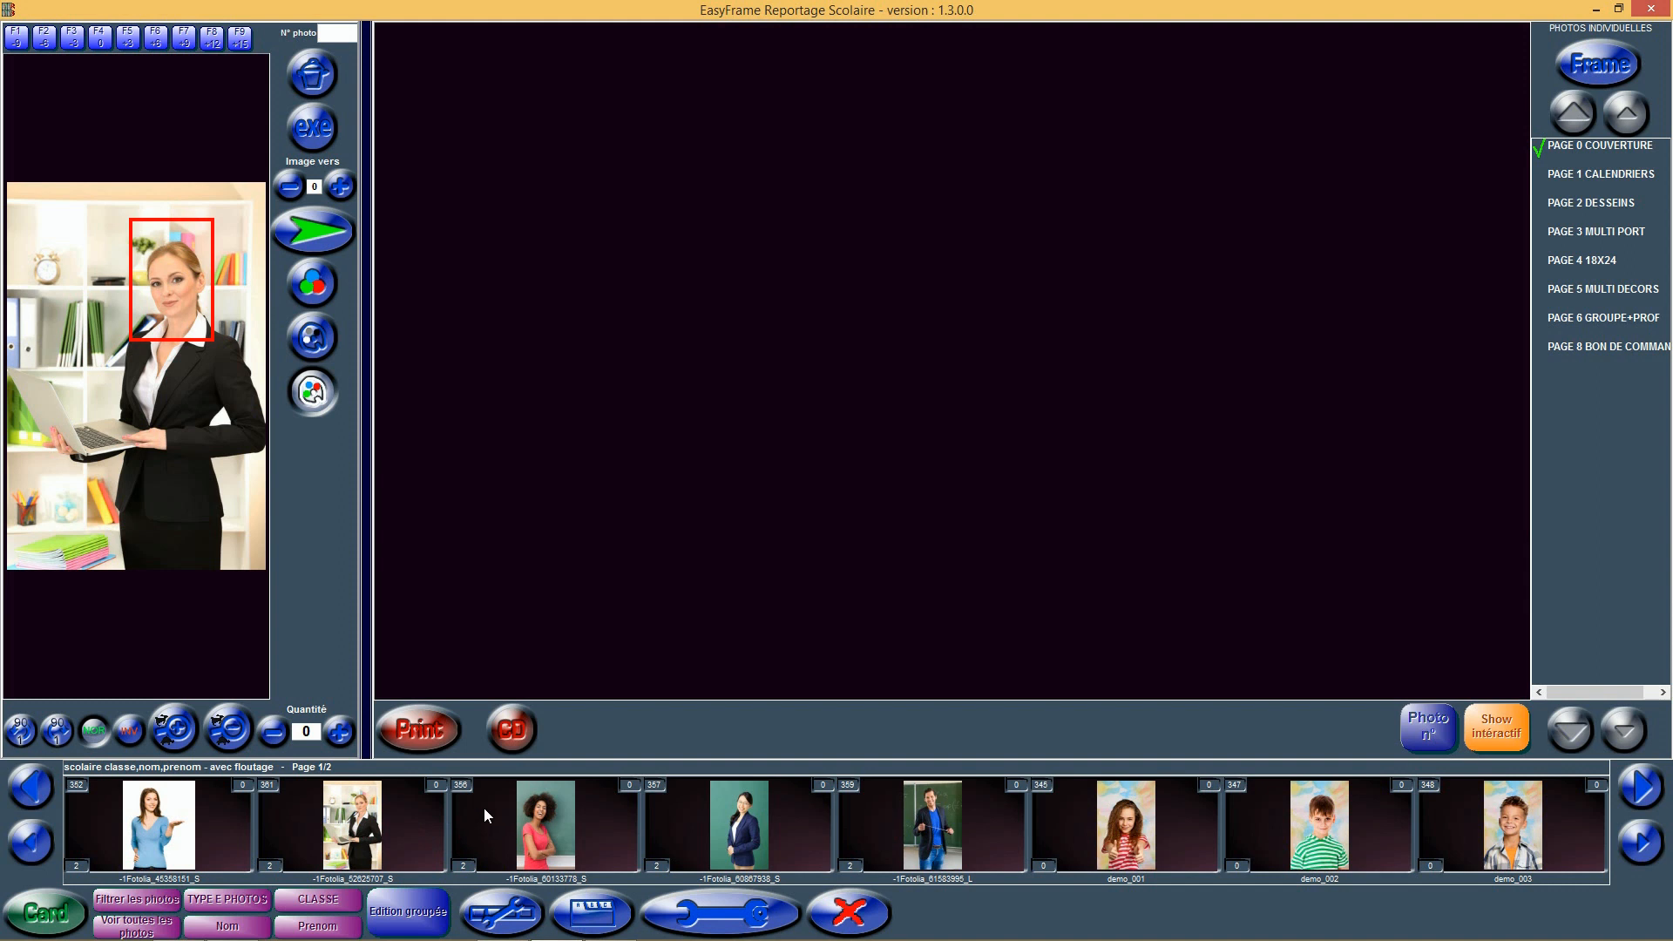
left_click(1122, 830)
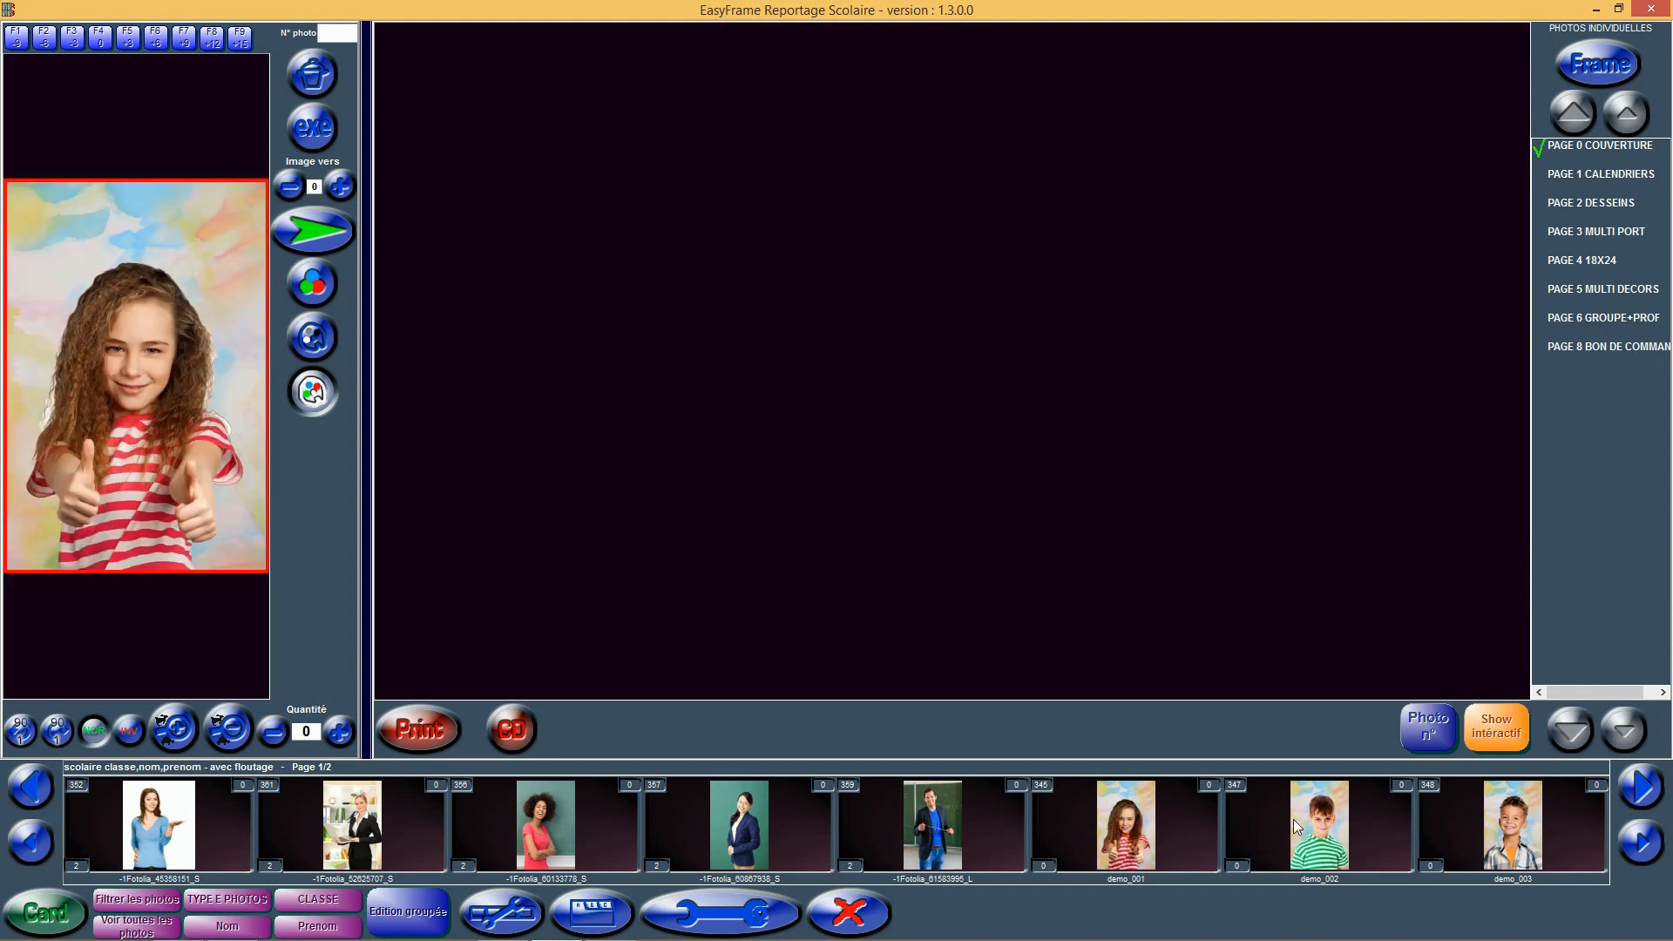
left_click(1319, 832)
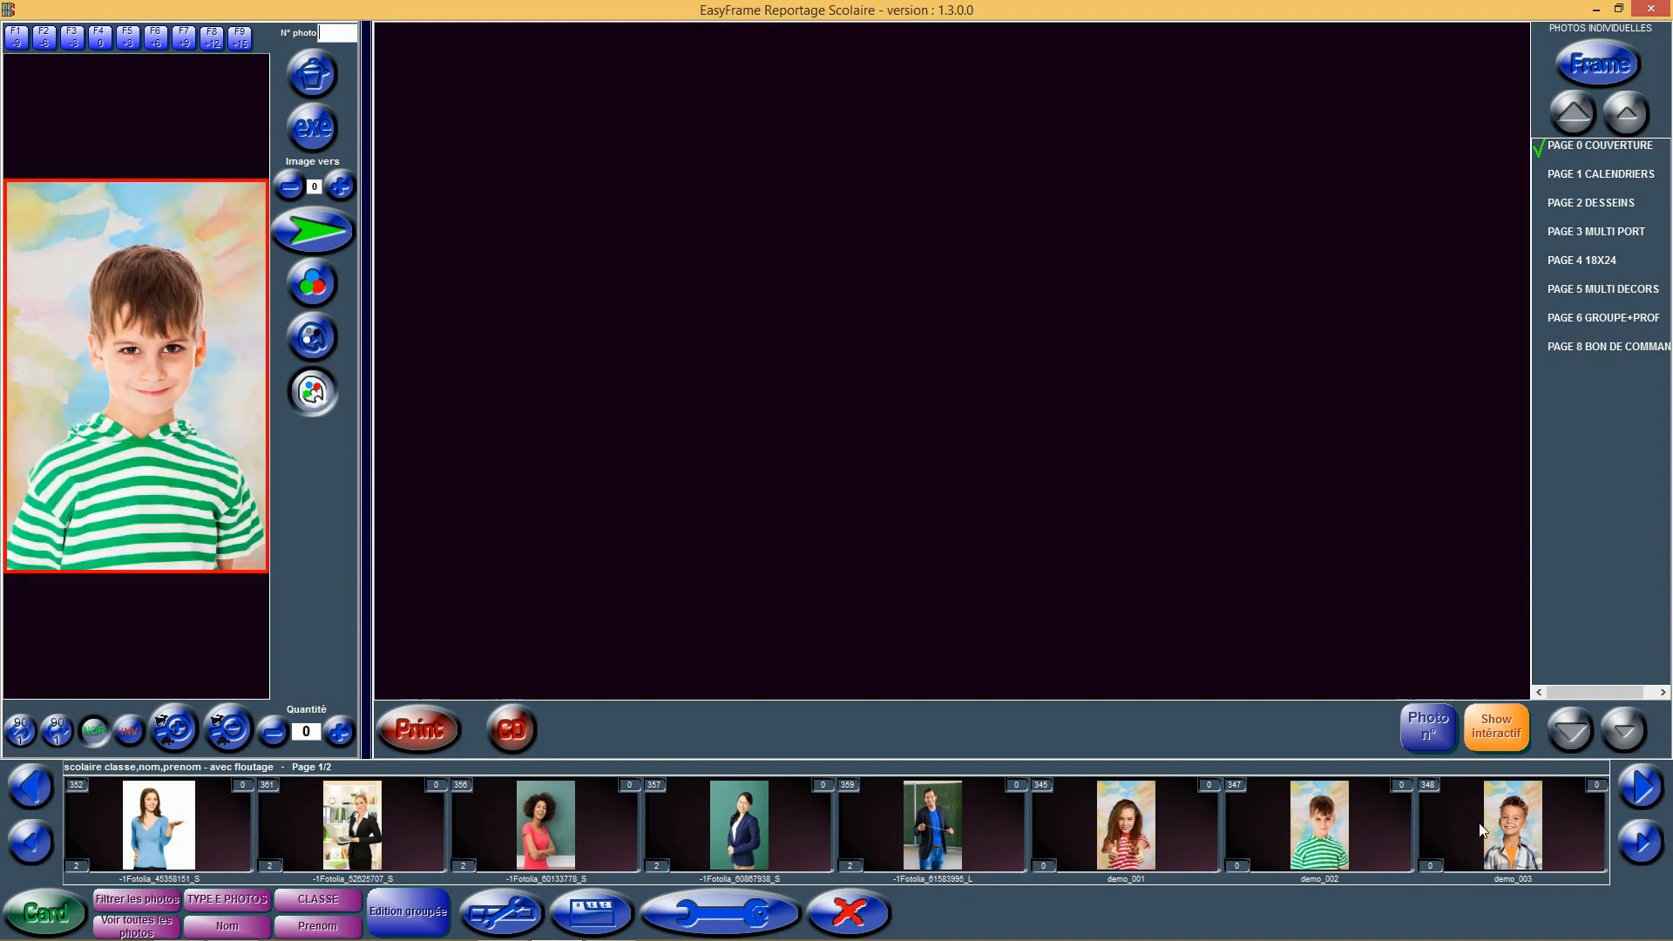
left_click(1645, 844)
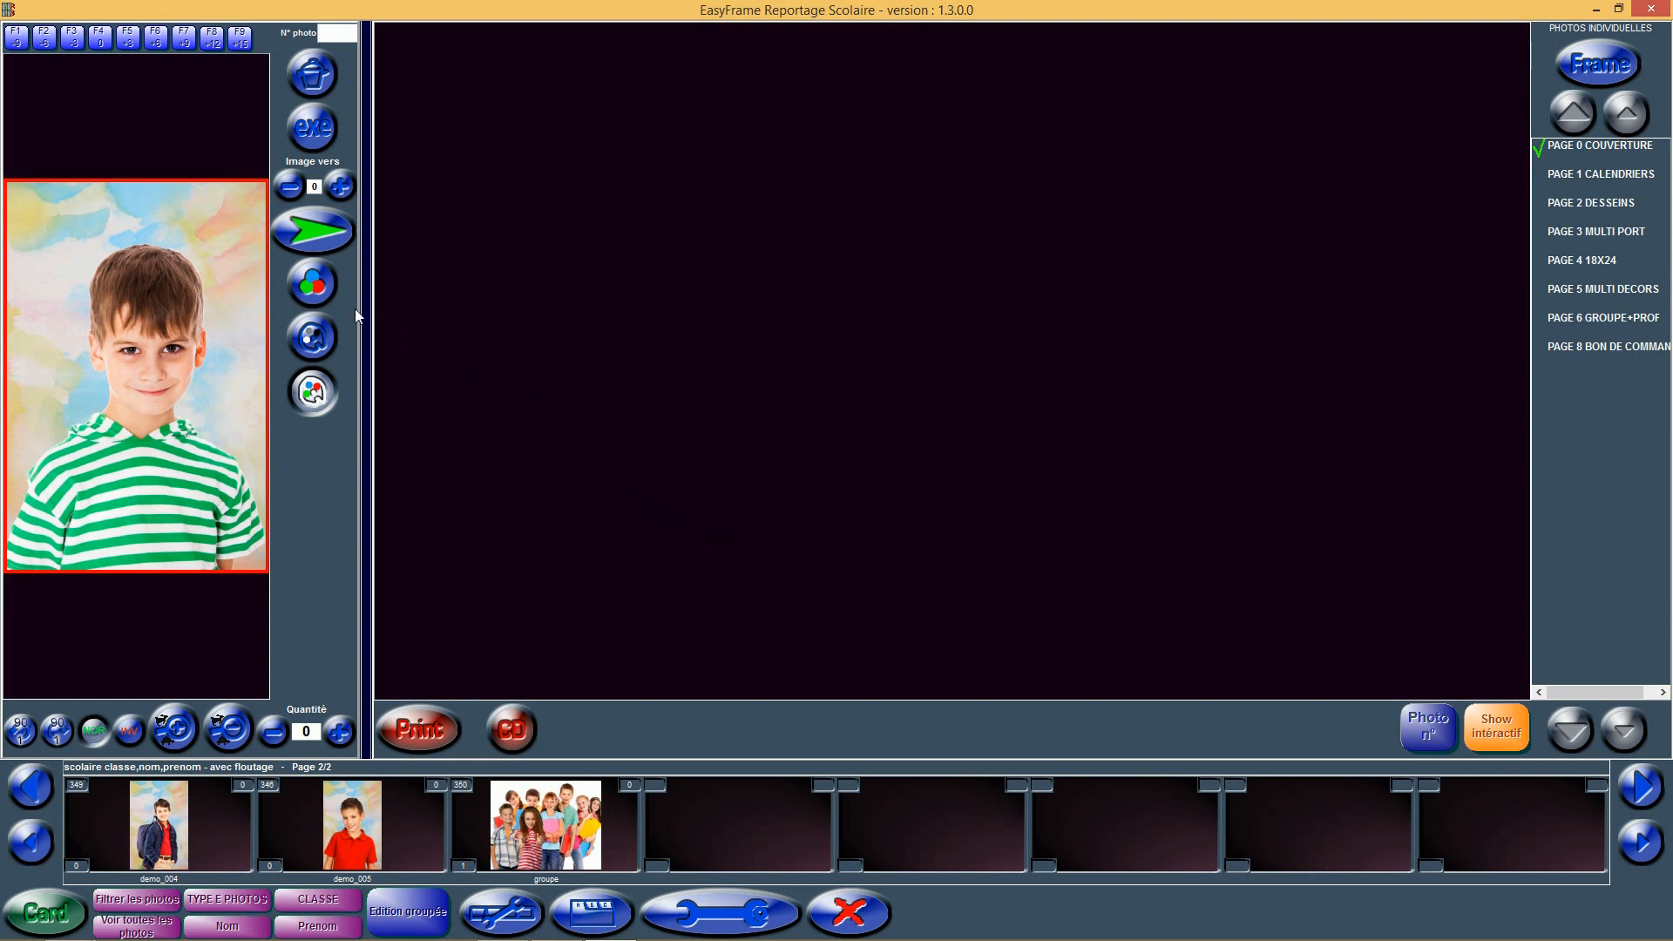
Open demo_002 in the colour correction editor, shrink its crop frame and reposition the frame around the boy
left_click(323, 286)
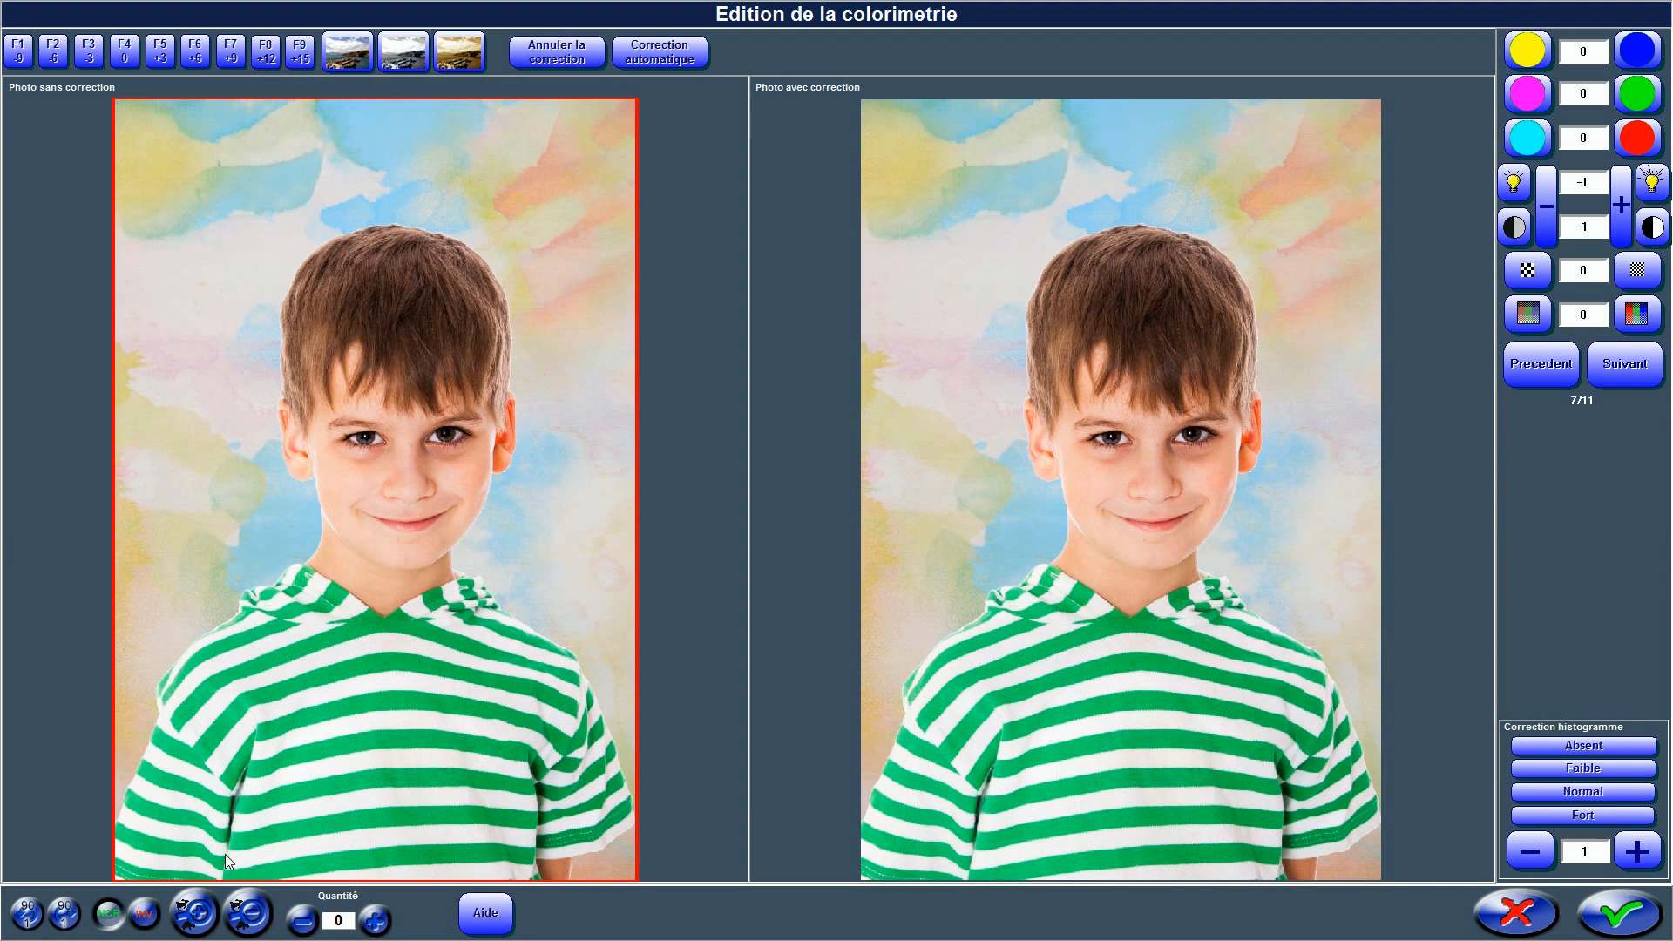
left_click(249, 912)
mouse_move(347, 663)
left_mouse_down()
mouse_move(328, 682)
mouse_move(357, 655)
left_mouse_up()
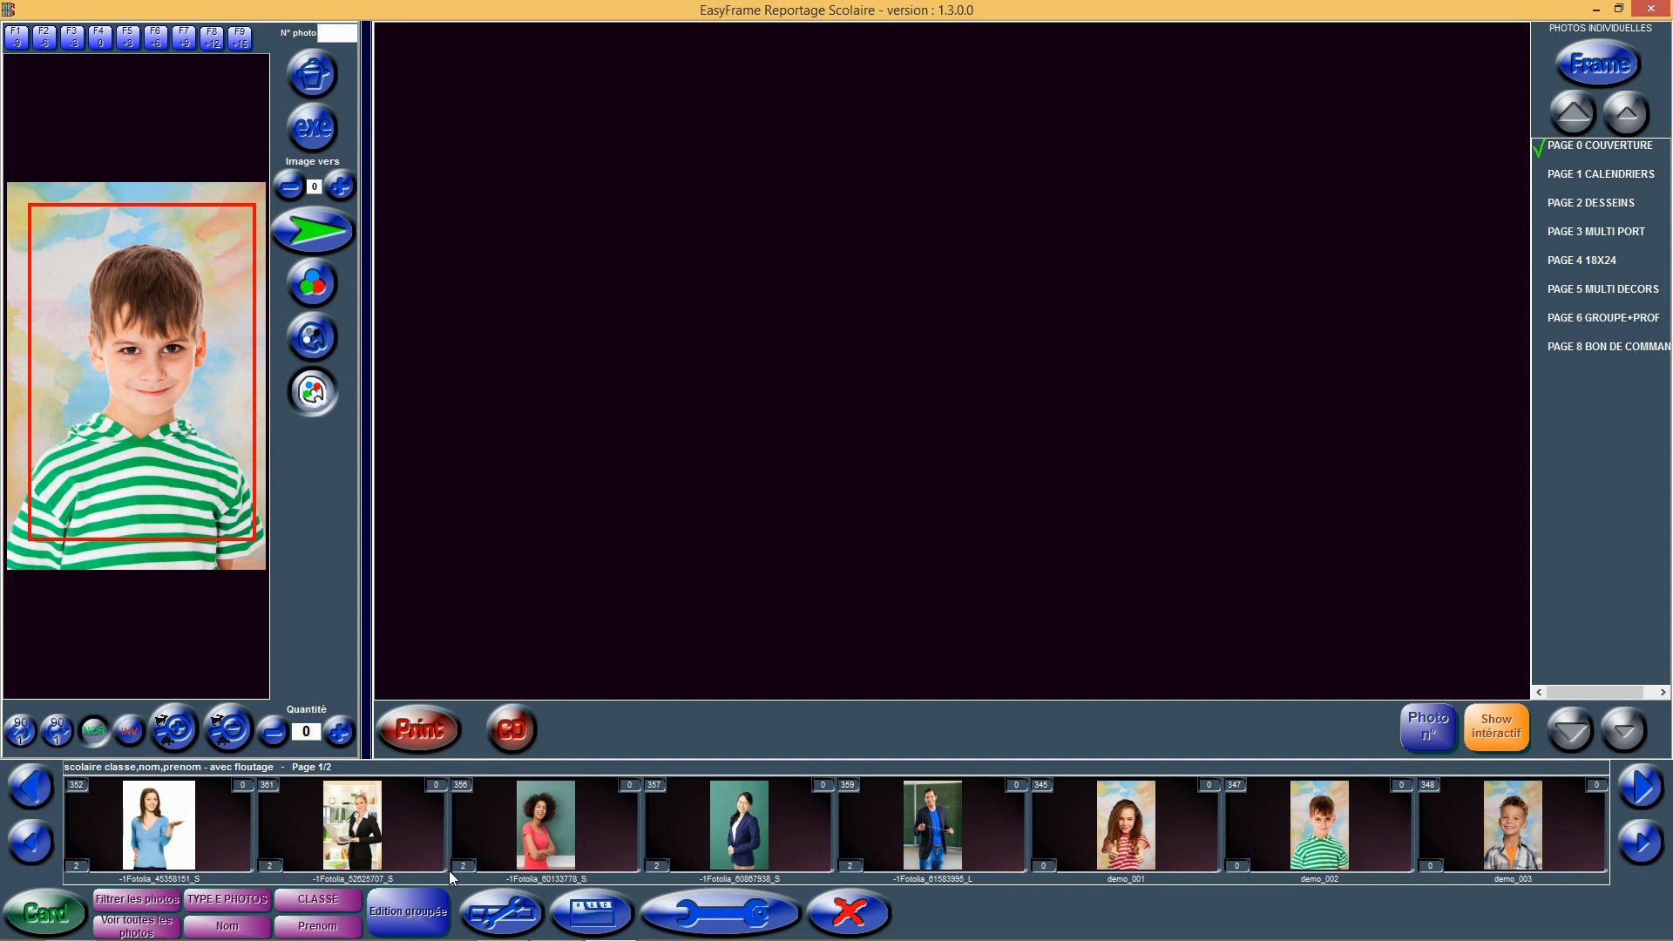
Open the grouped photo editing and select photo 352 of the teacher in the blue top
left_click(413, 913)
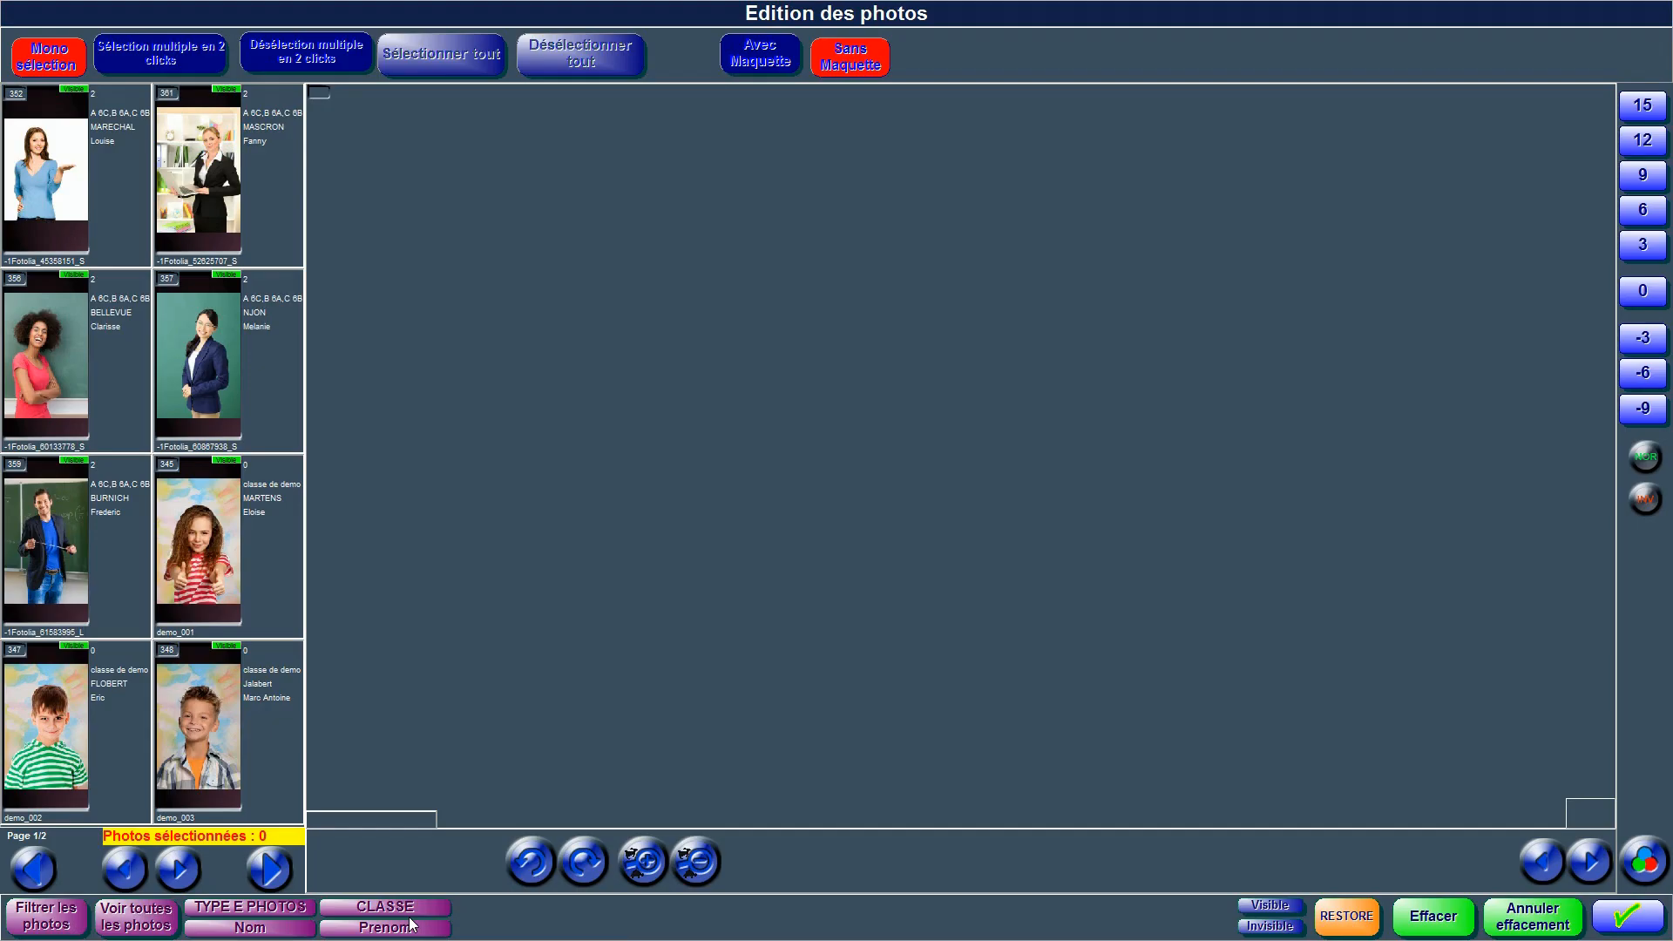
left_click(59, 213)
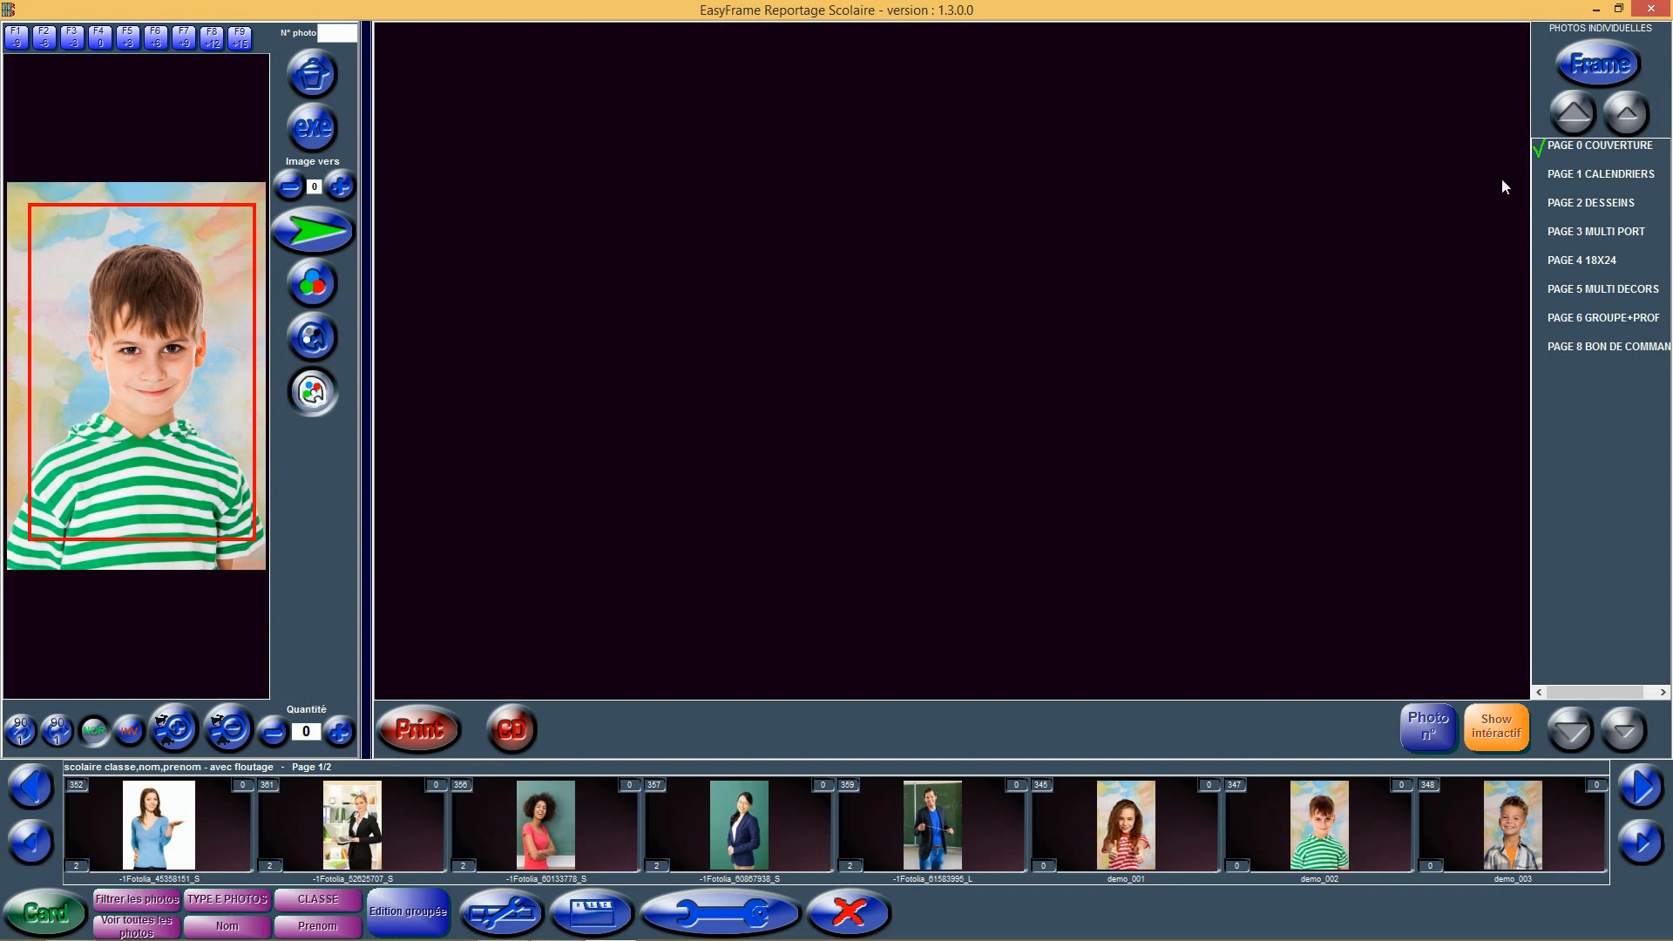
Load the SOBRE family from CALENDRIERS, FRANCE, 2015, VOLUME 02, 10X15, Année complète, and preview the BLANC L and BLANC P calendars
left_click(1595, 70)
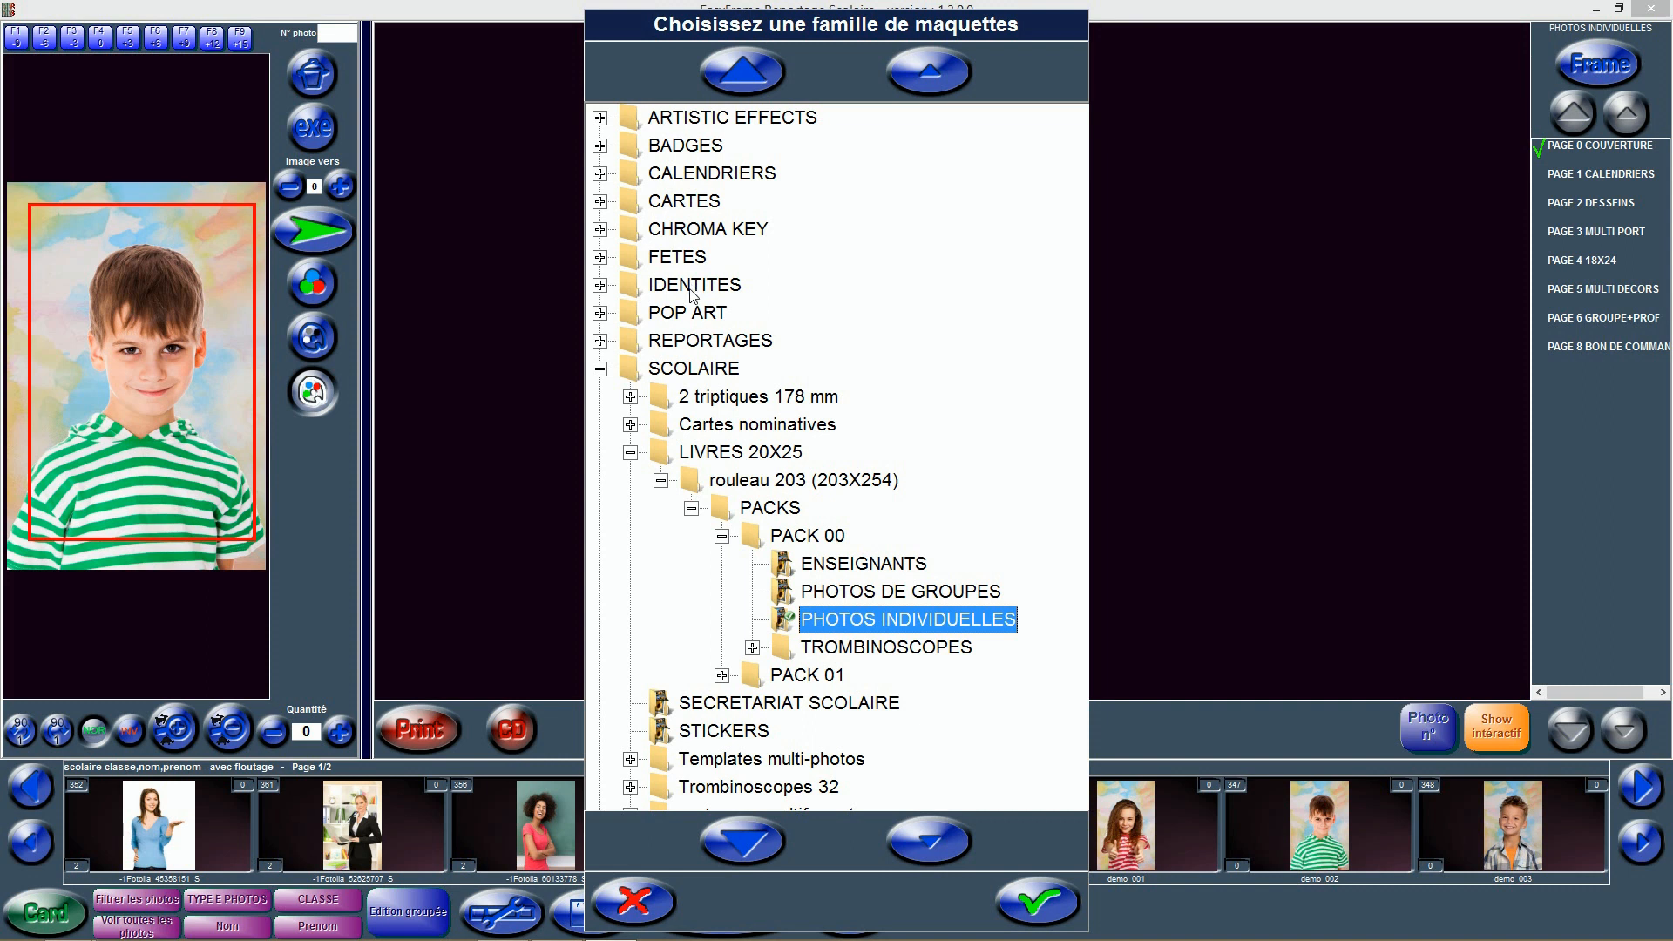
left_click(600, 173)
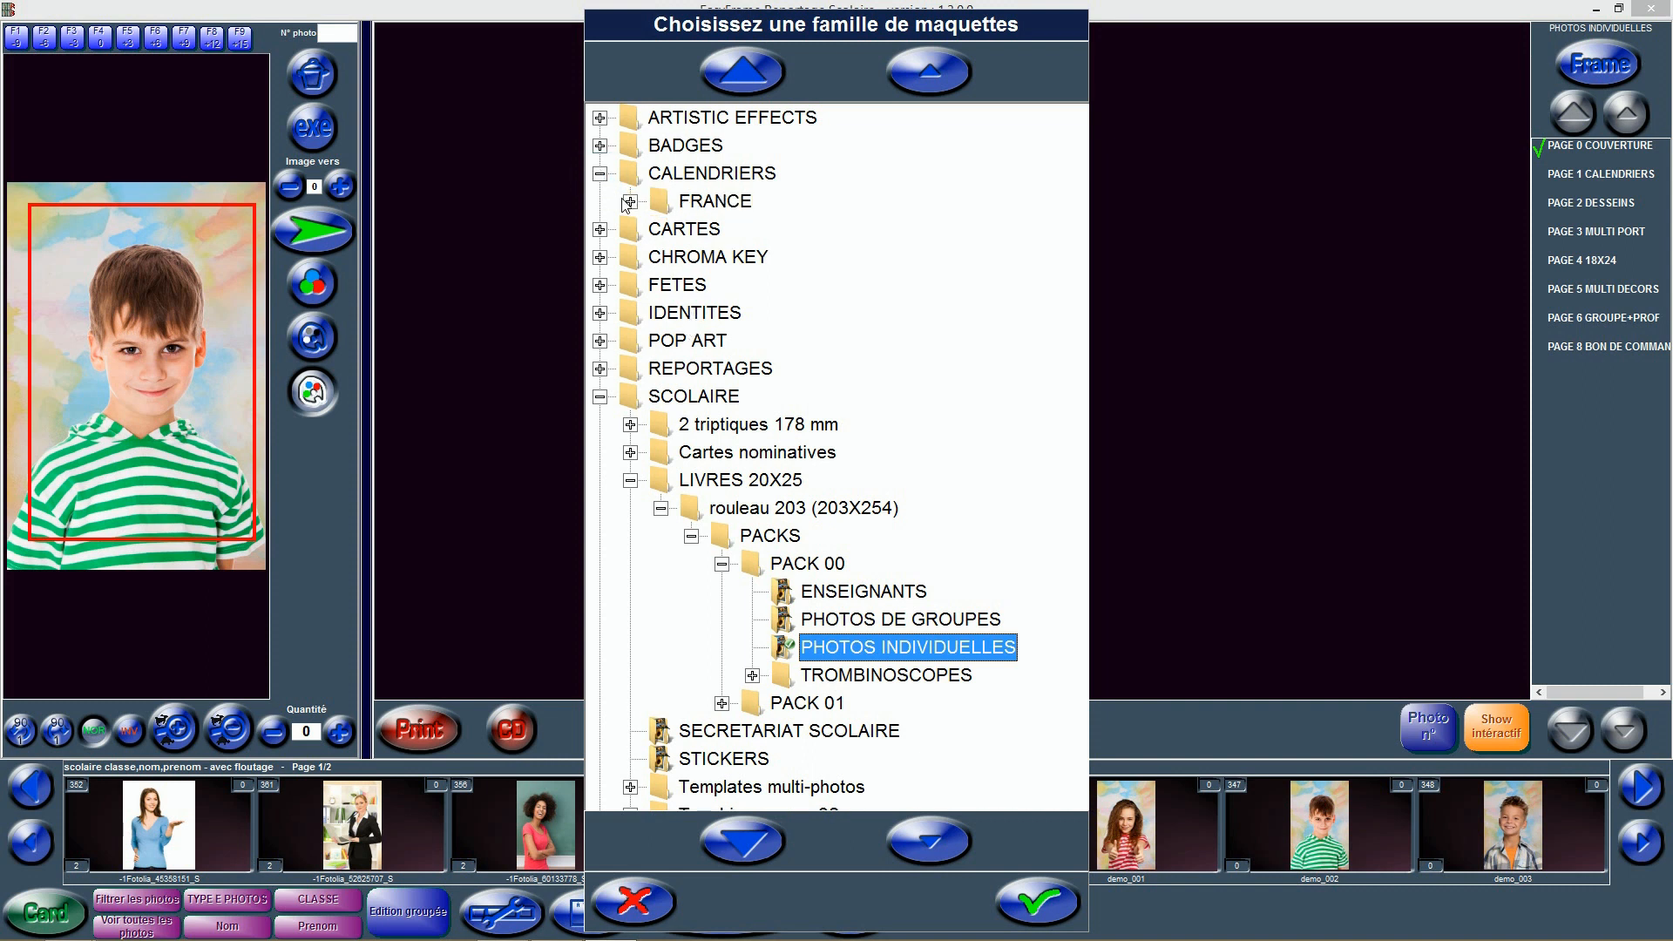
left_click(630, 202)
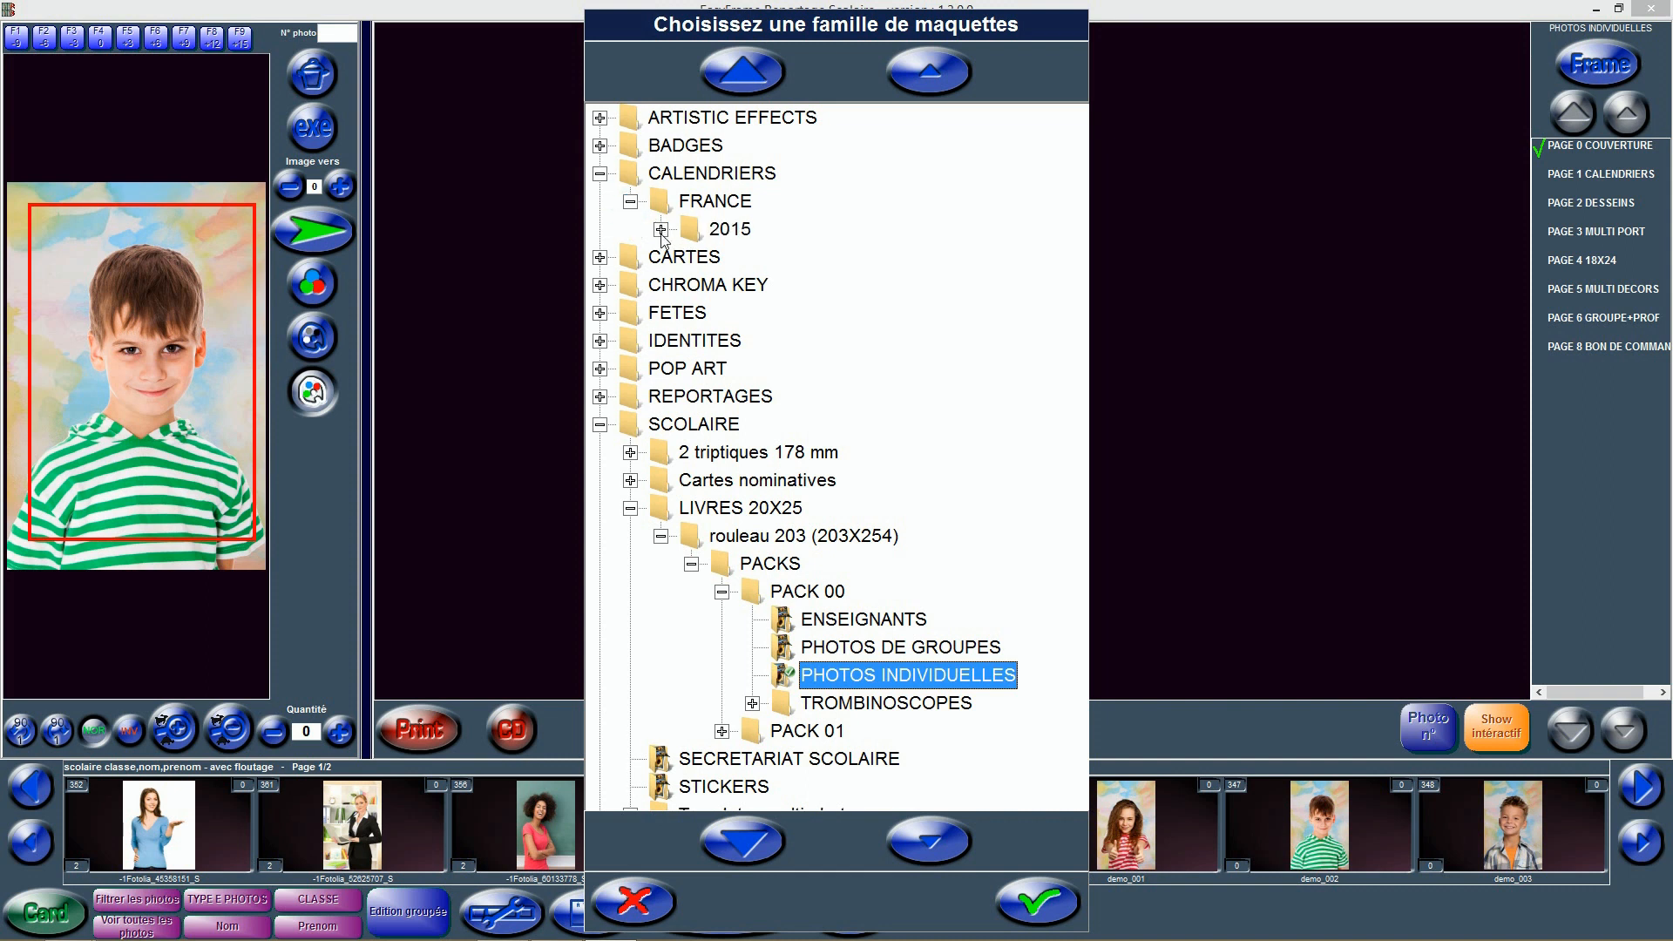
left_click(661, 229)
left_click(692, 286)
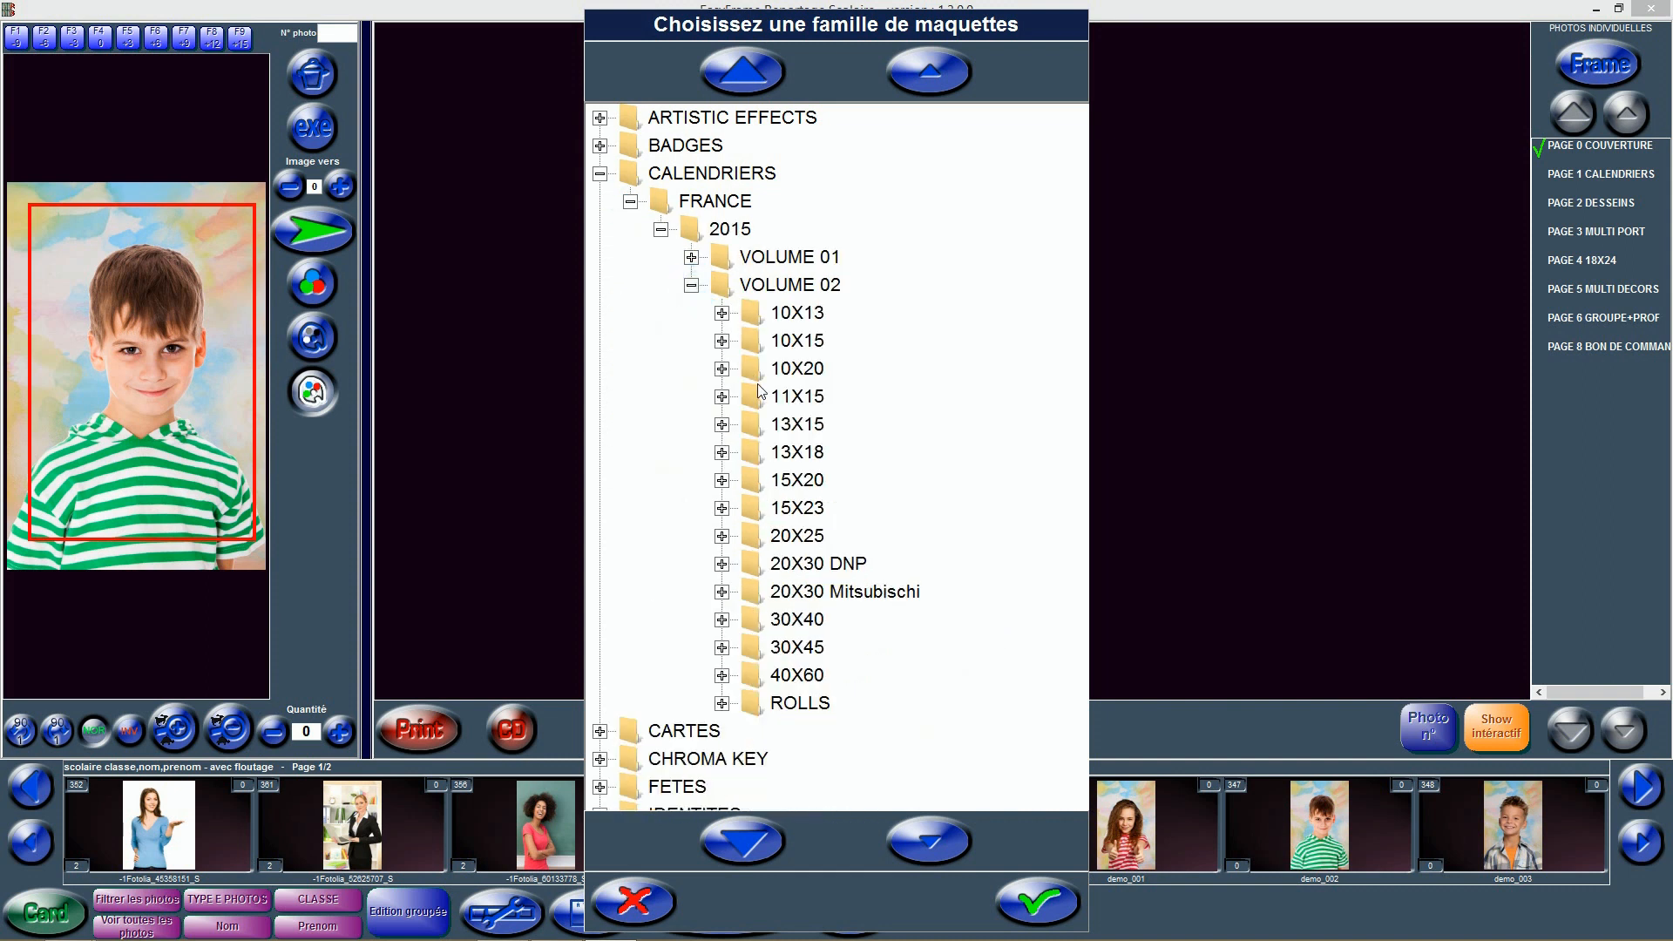
left_click(722, 341)
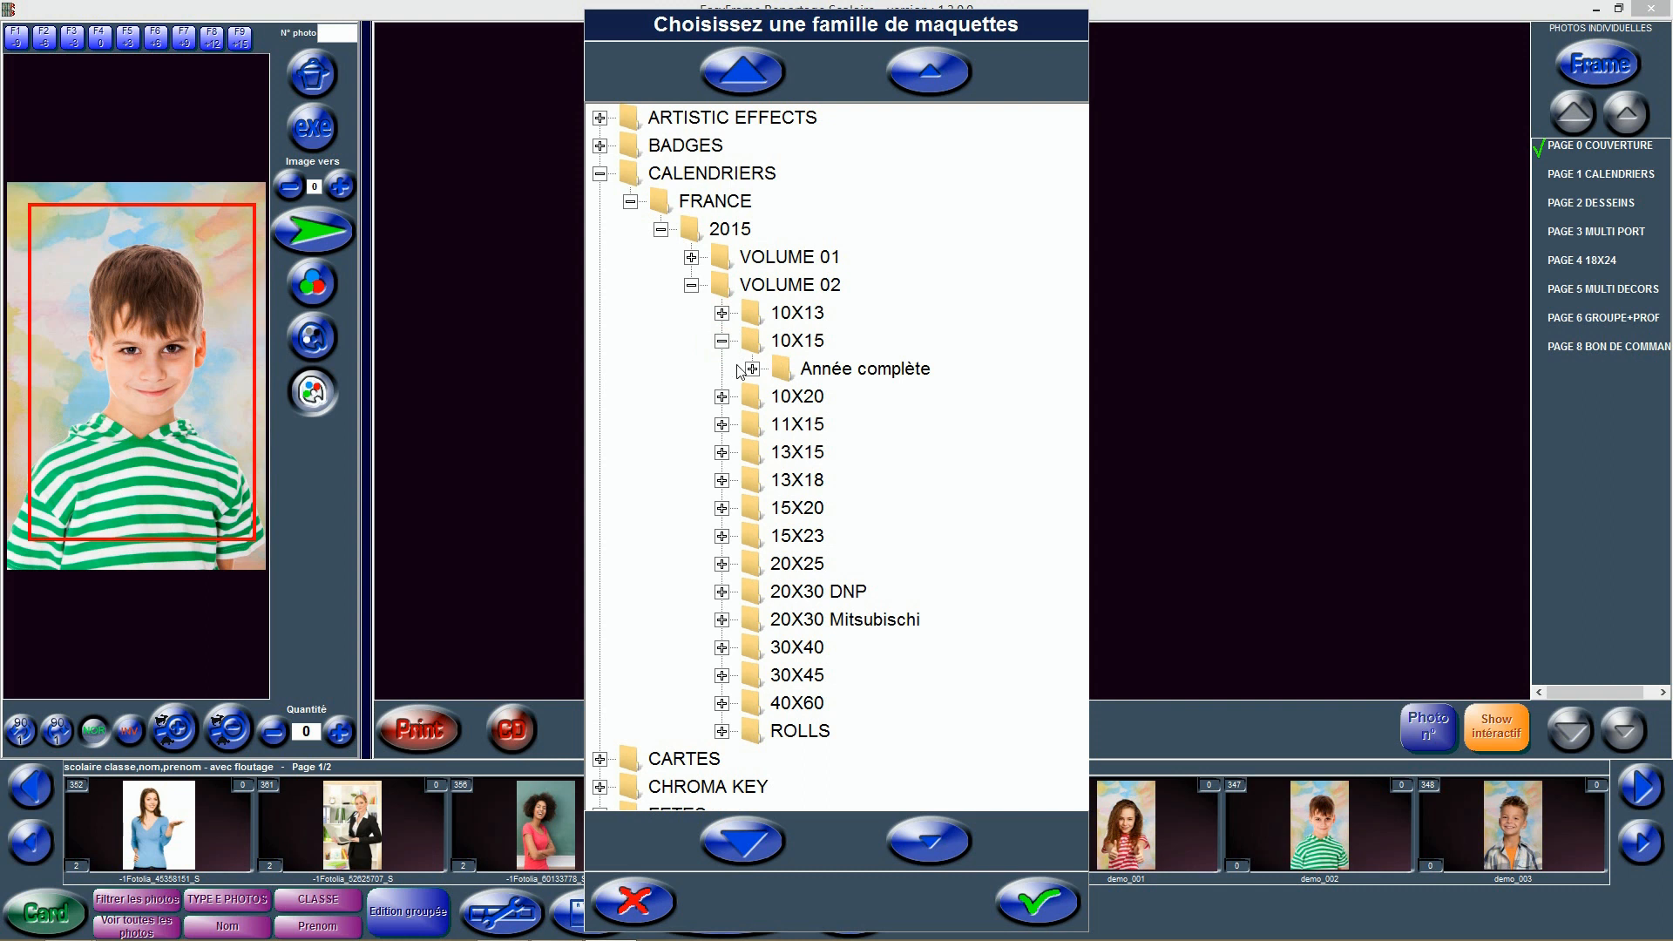
left_click(752, 368)
left_click(784, 425)
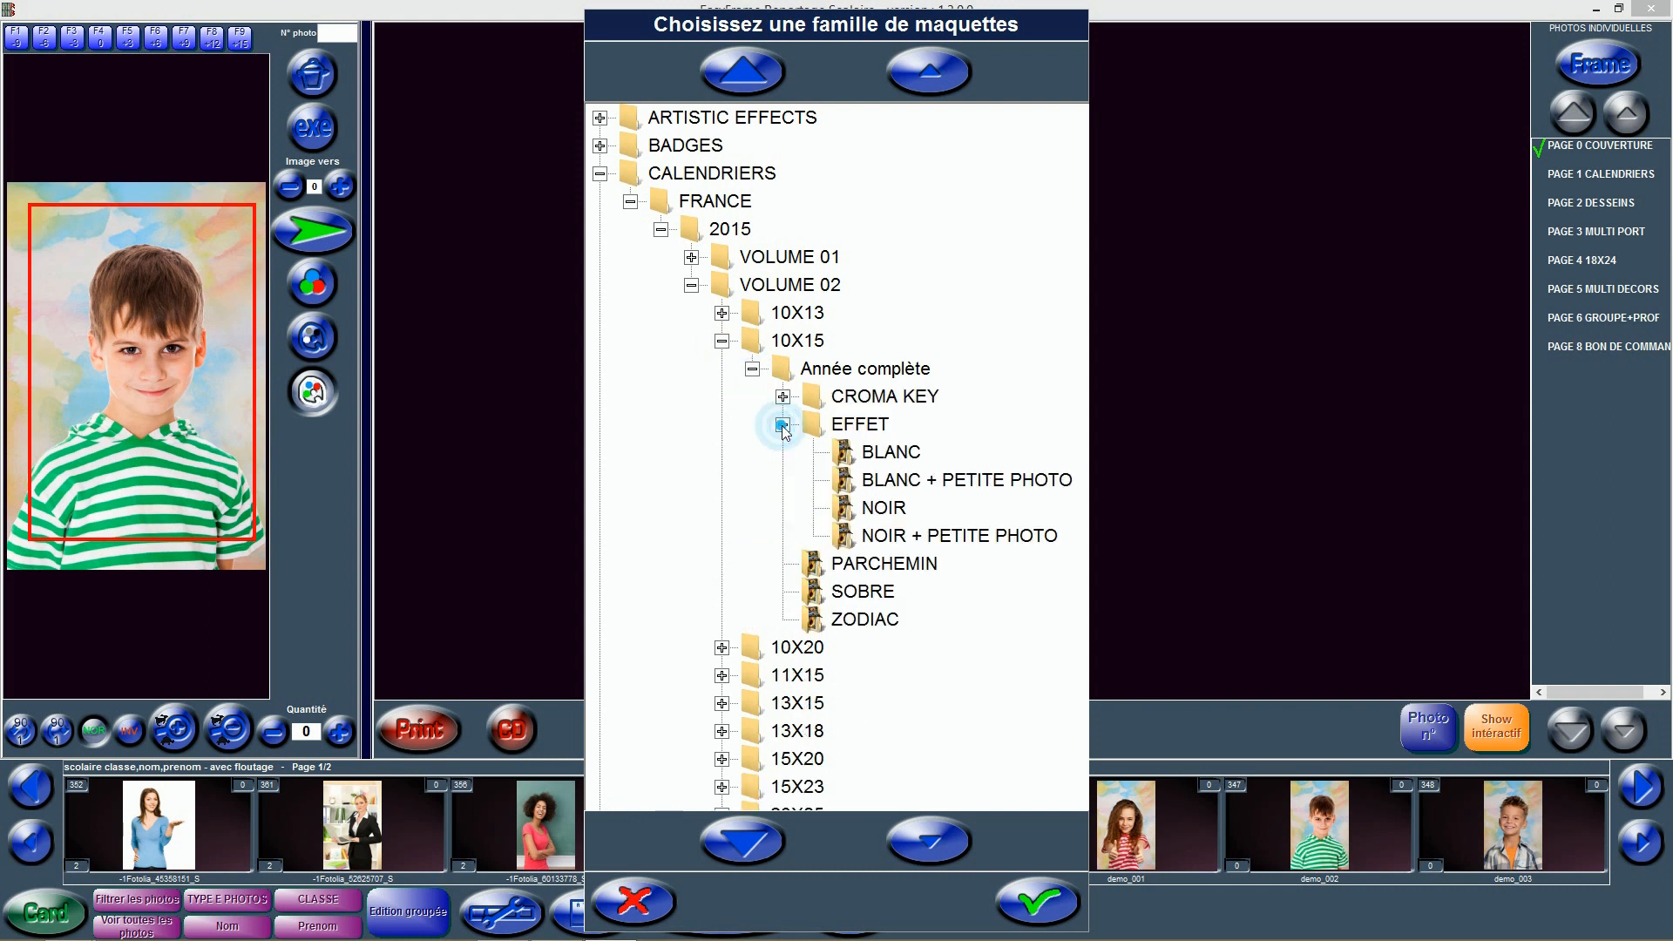
left_click(783, 425)
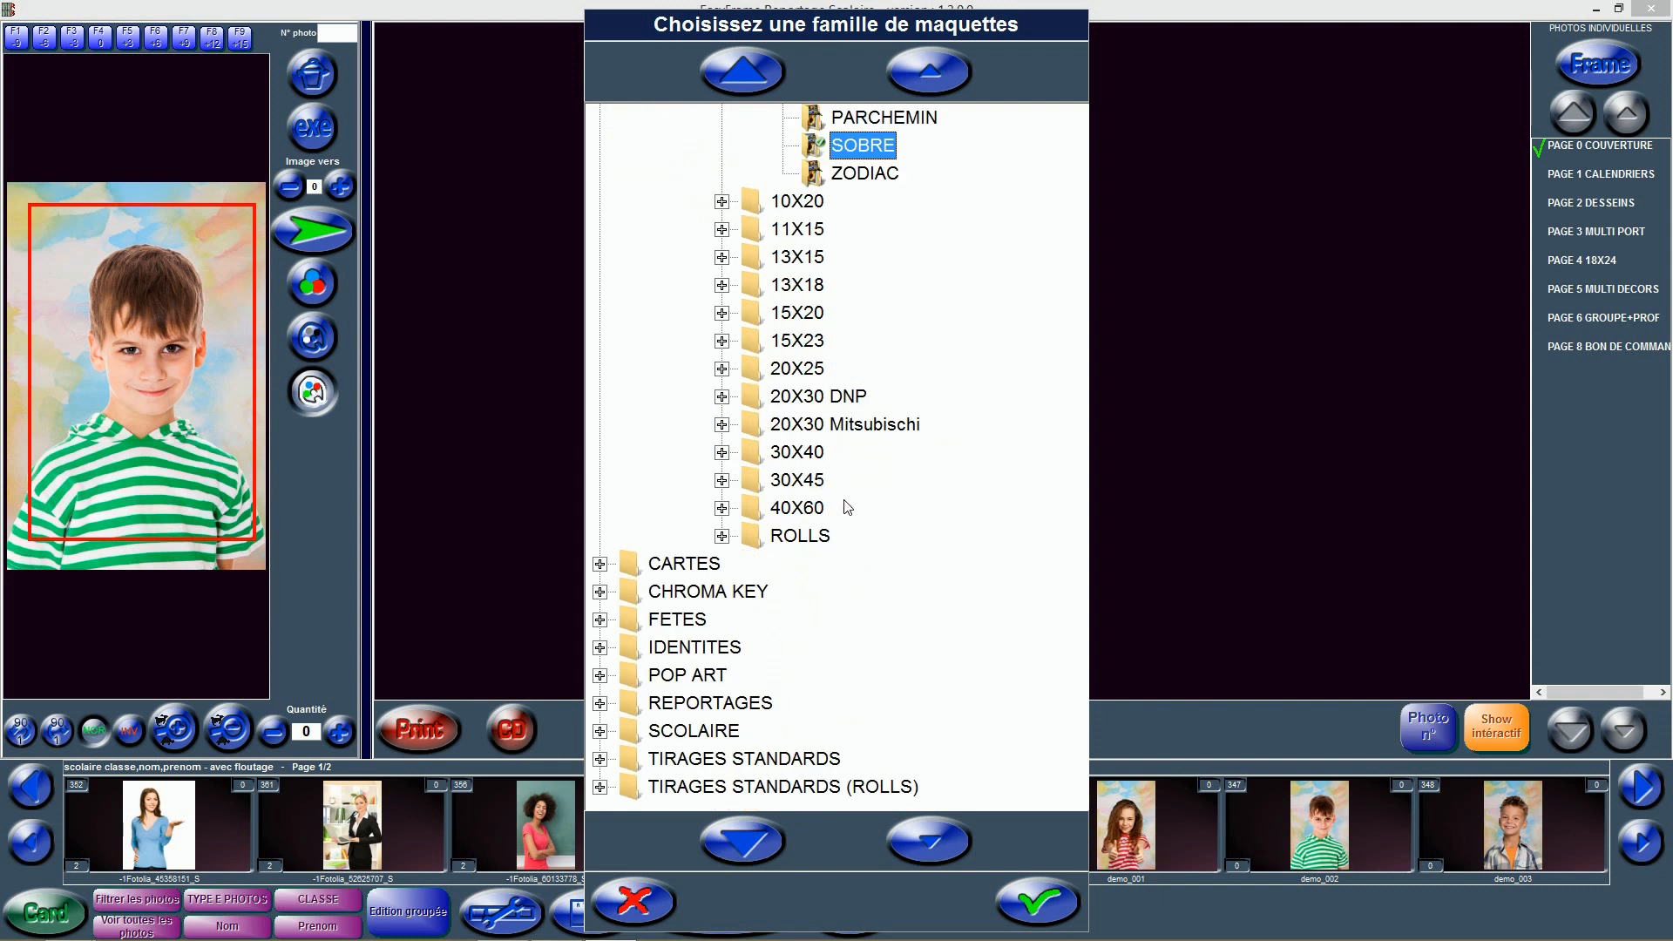
left_click(1039, 886)
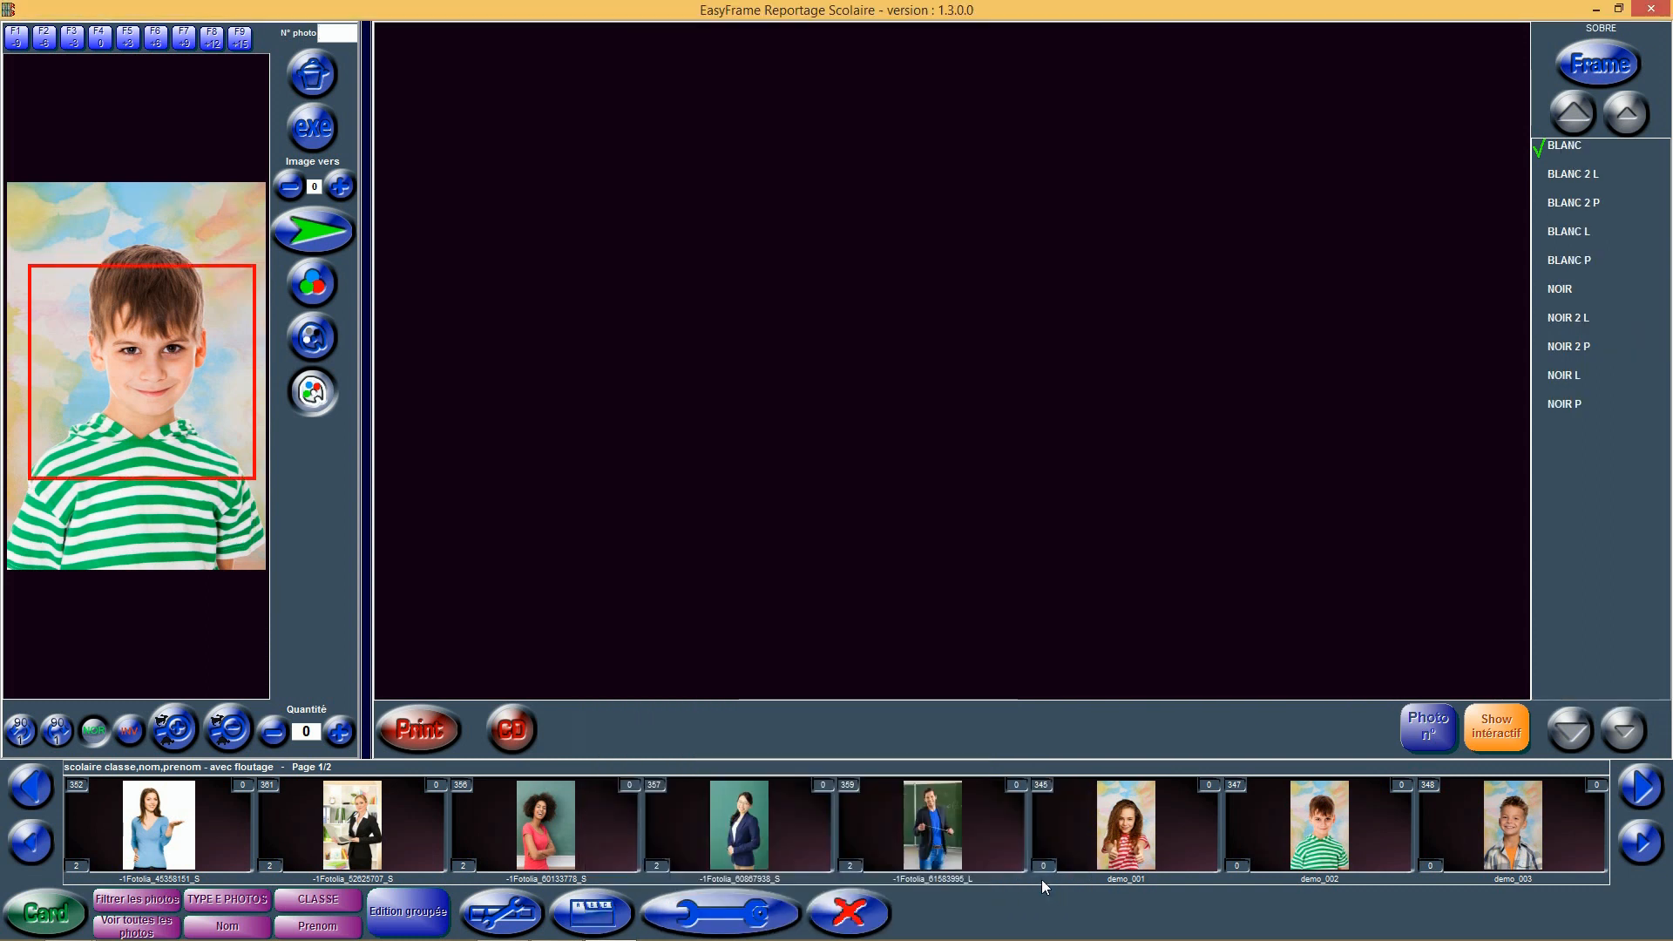
left_click(1574, 233)
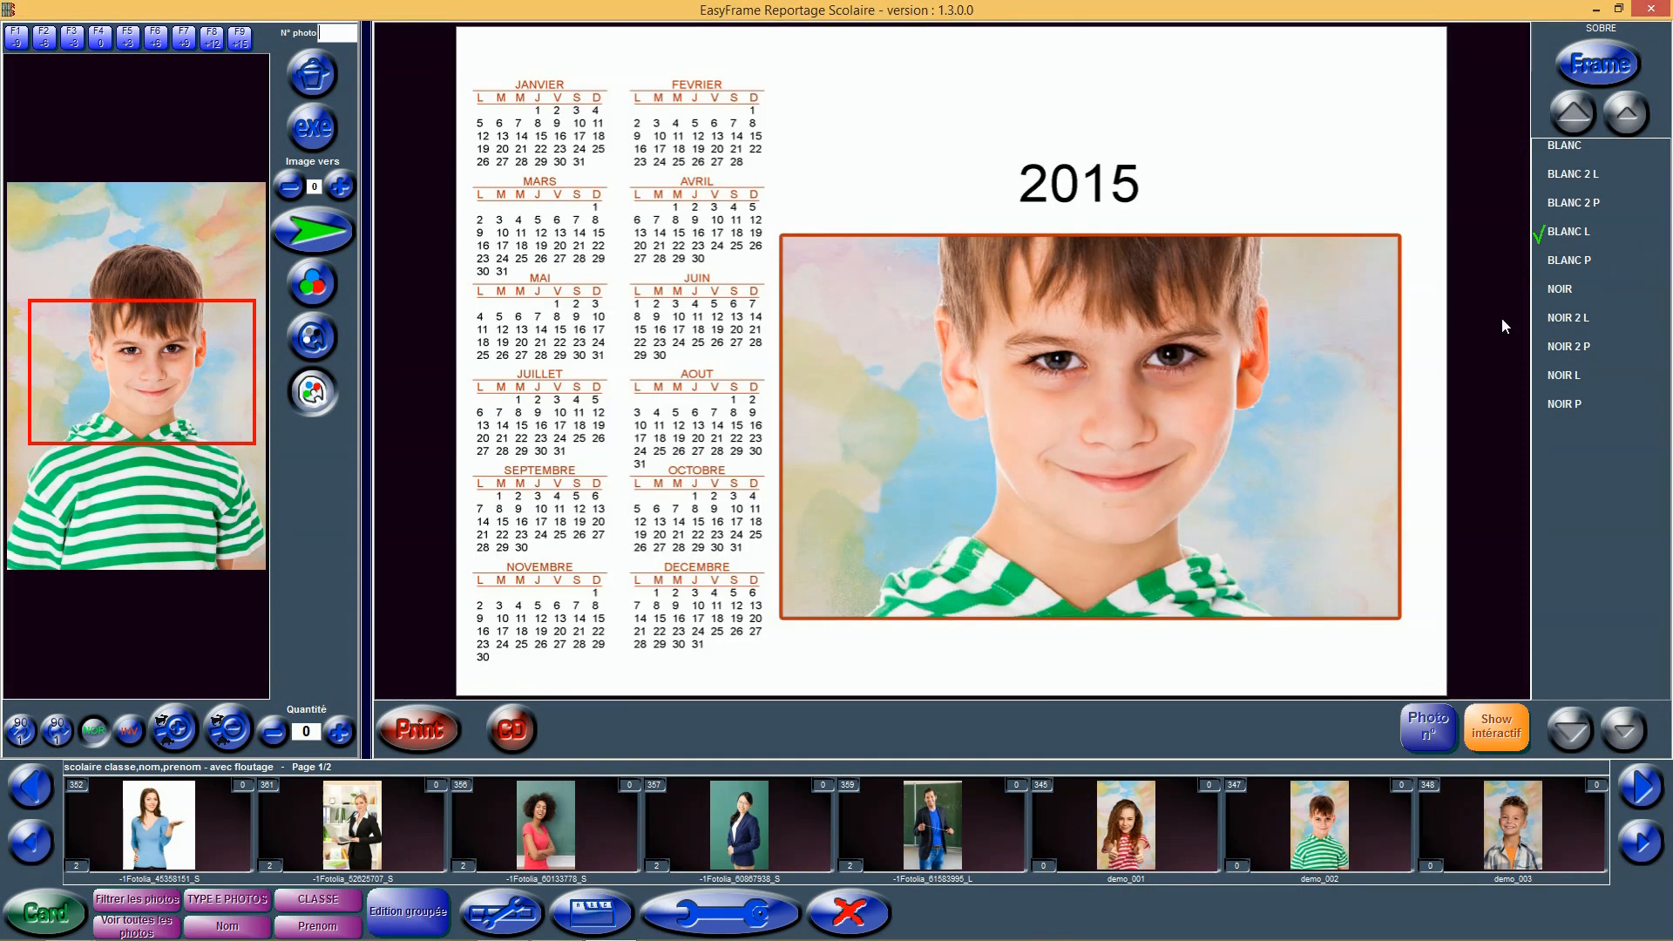
left_click(1567, 260)
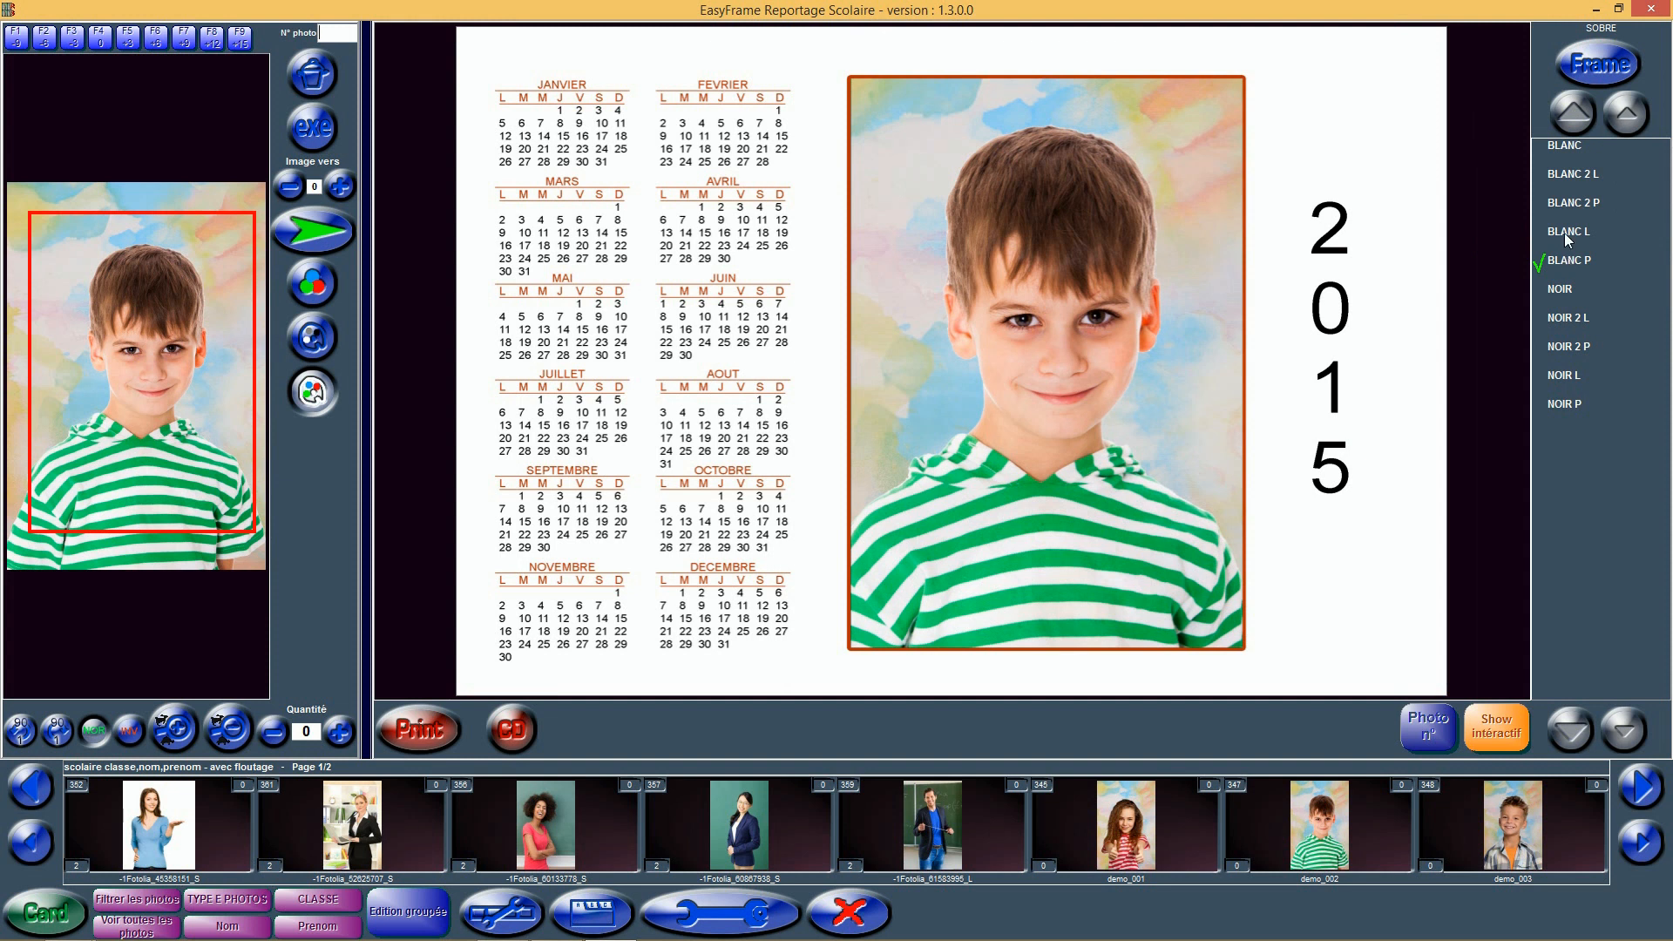
Load the PHOTOS INDIVIDUELLES template family from SCOLAIRE, LIVRES 20X25, rouleau 203 (203X254), PACKS, PACK 00
left_click(1585, 71)
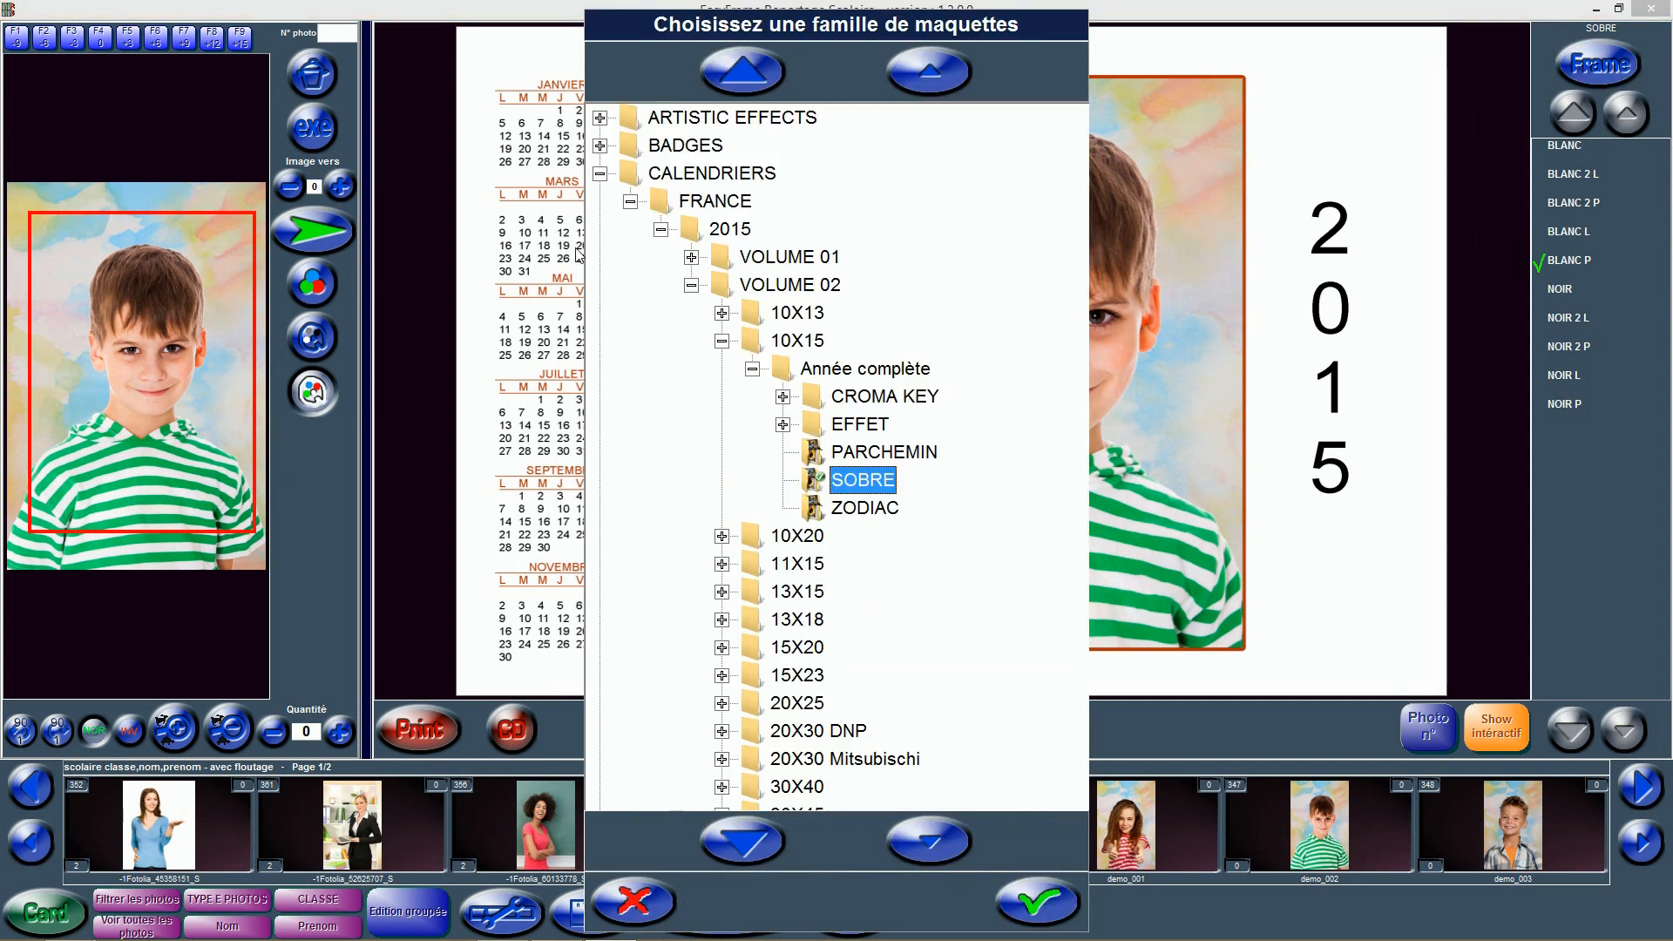
left_click(631, 203)
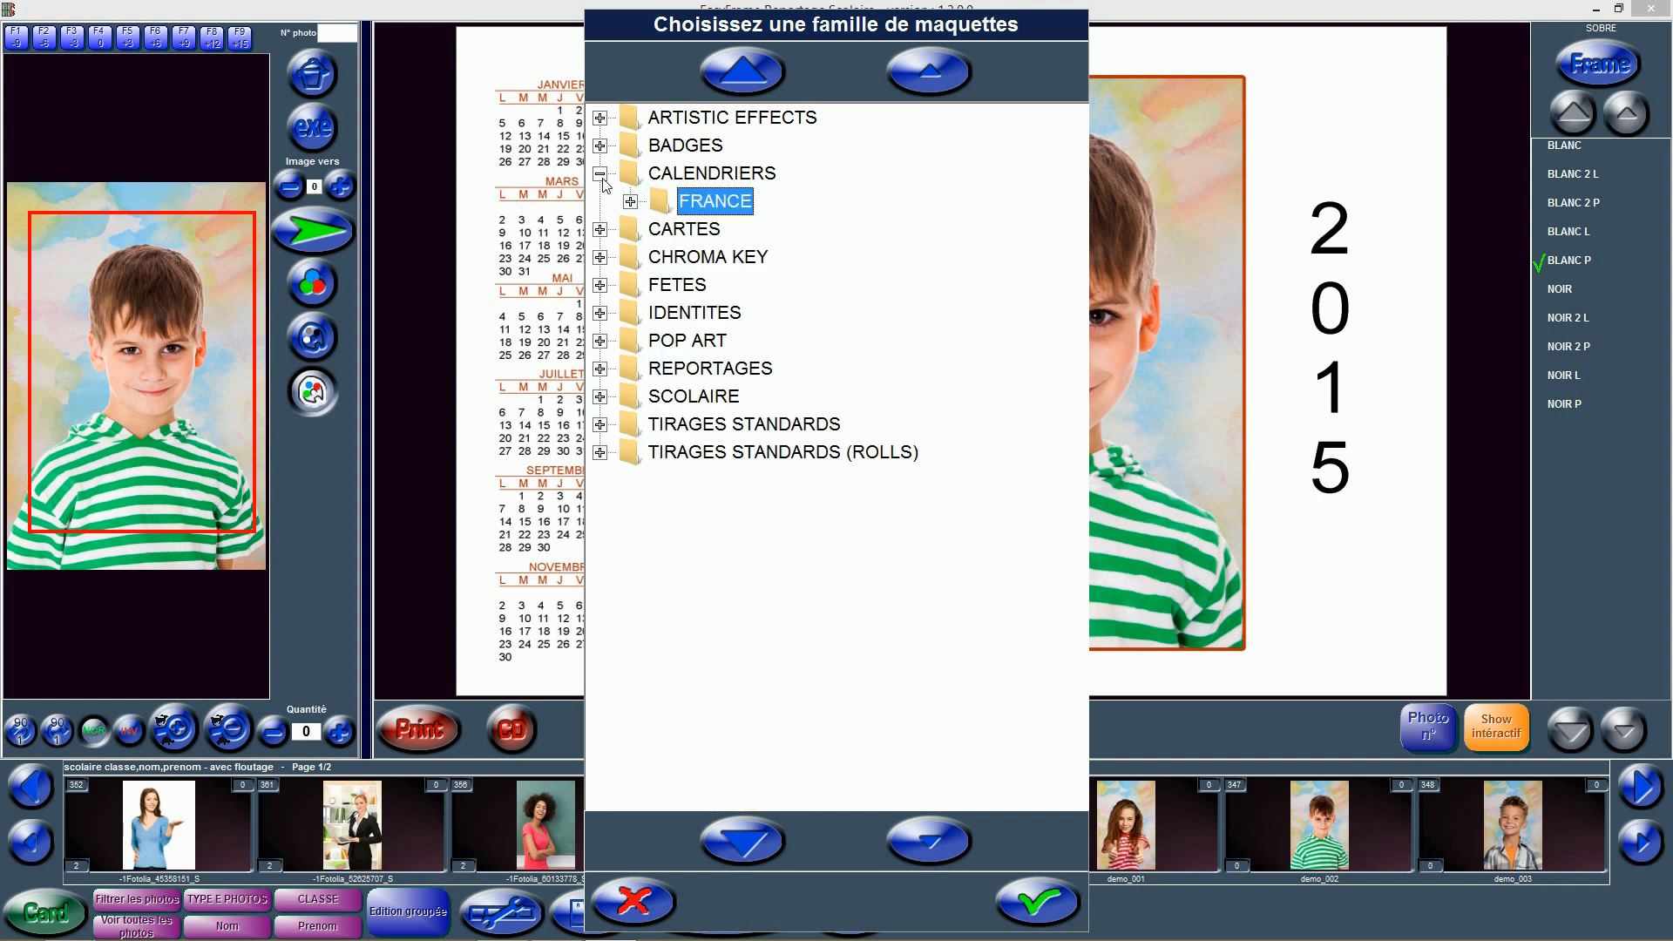
left_click(601, 175)
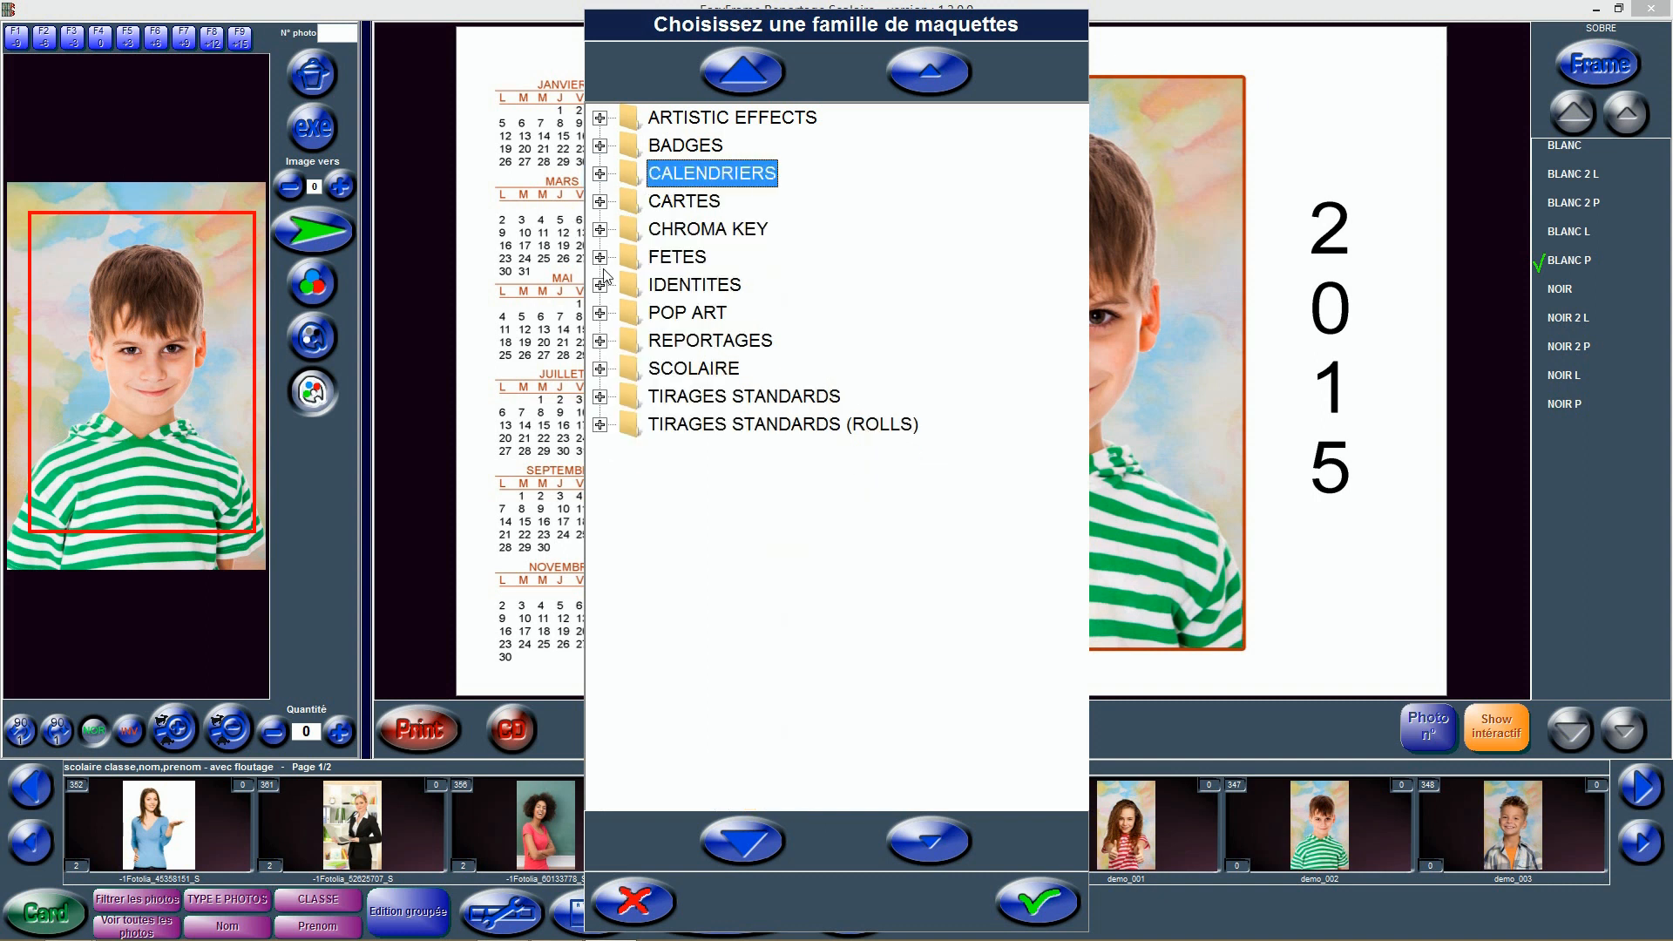
left_click(601, 369)
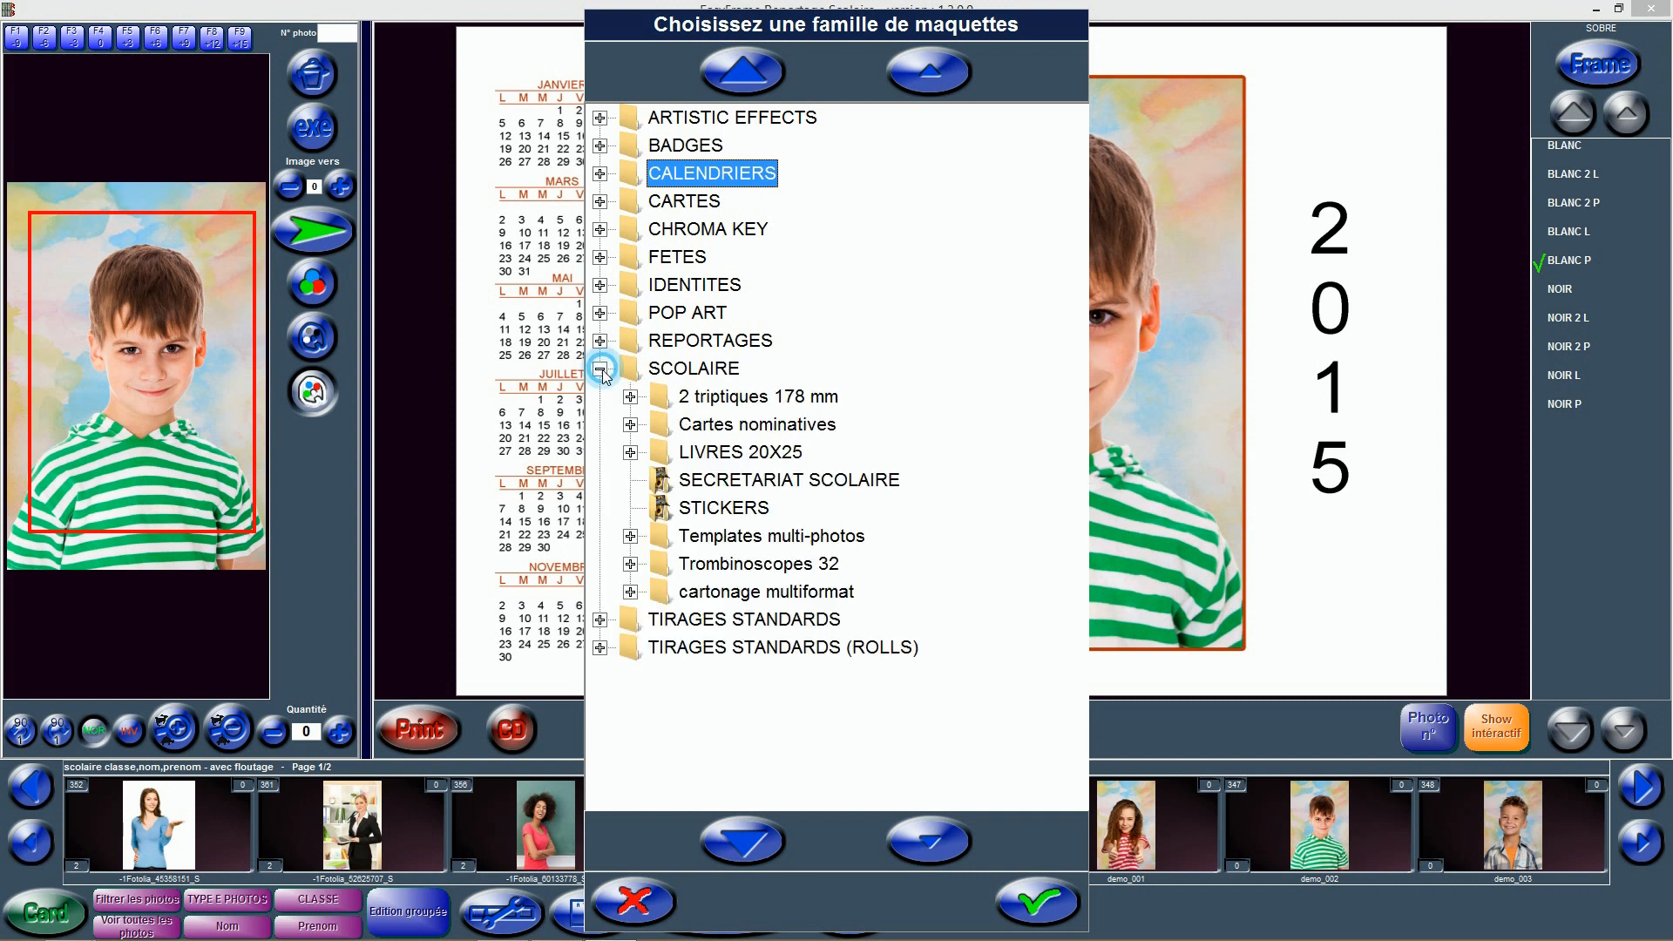
left_click(630, 453)
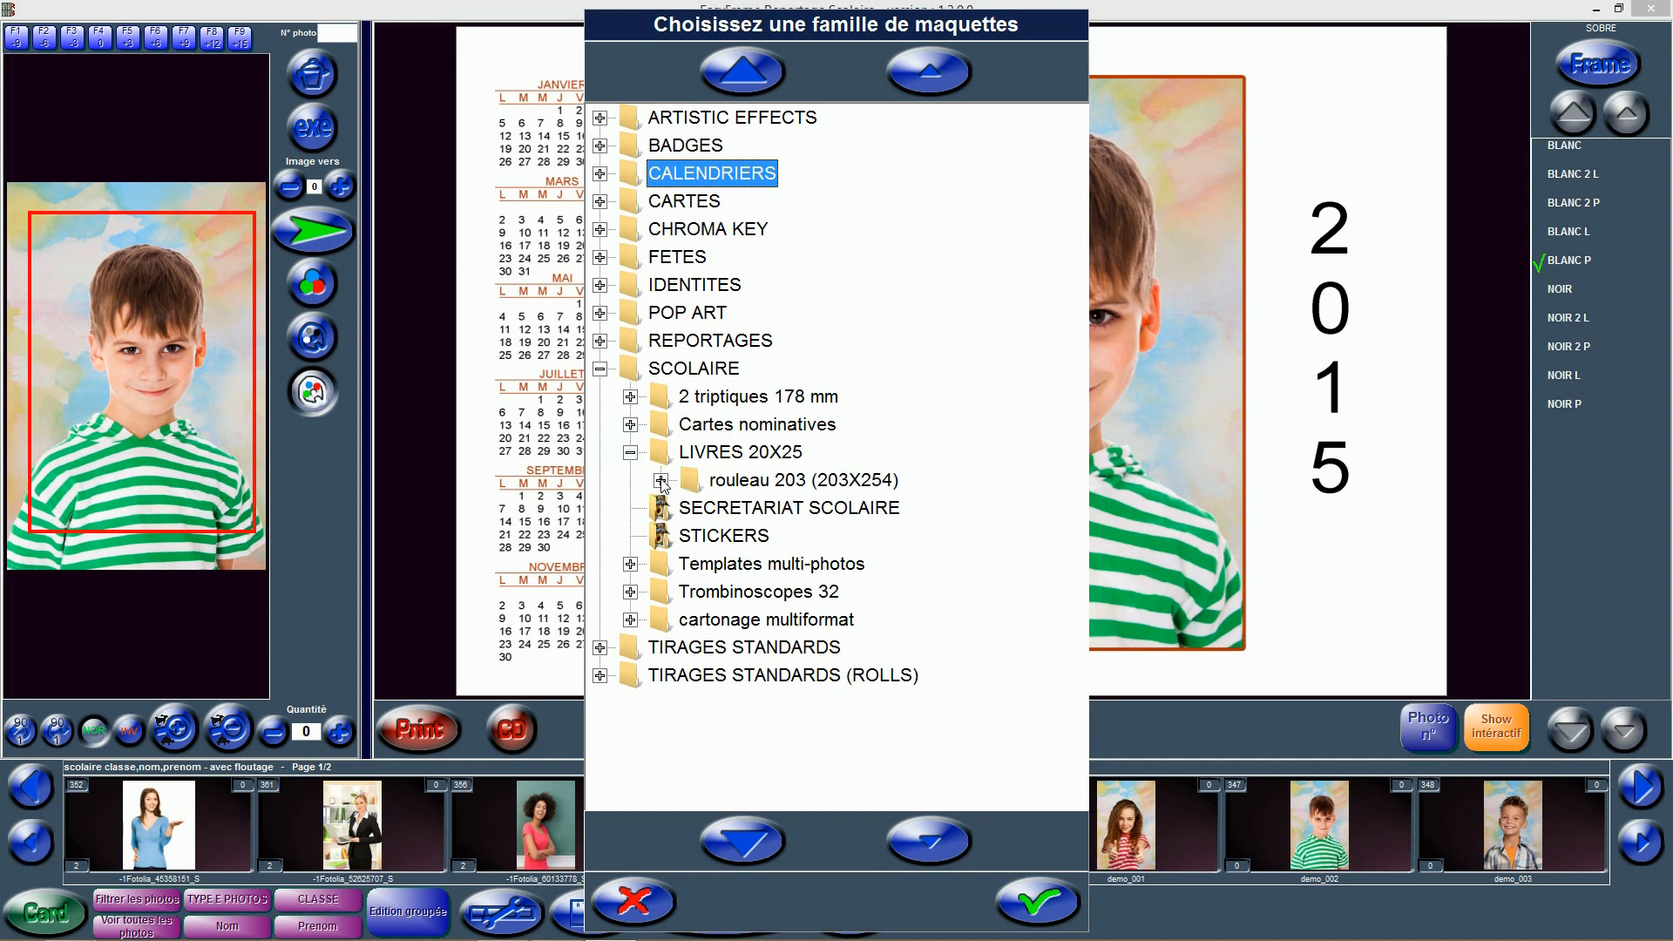
left_click(660, 480)
left_click(692, 508)
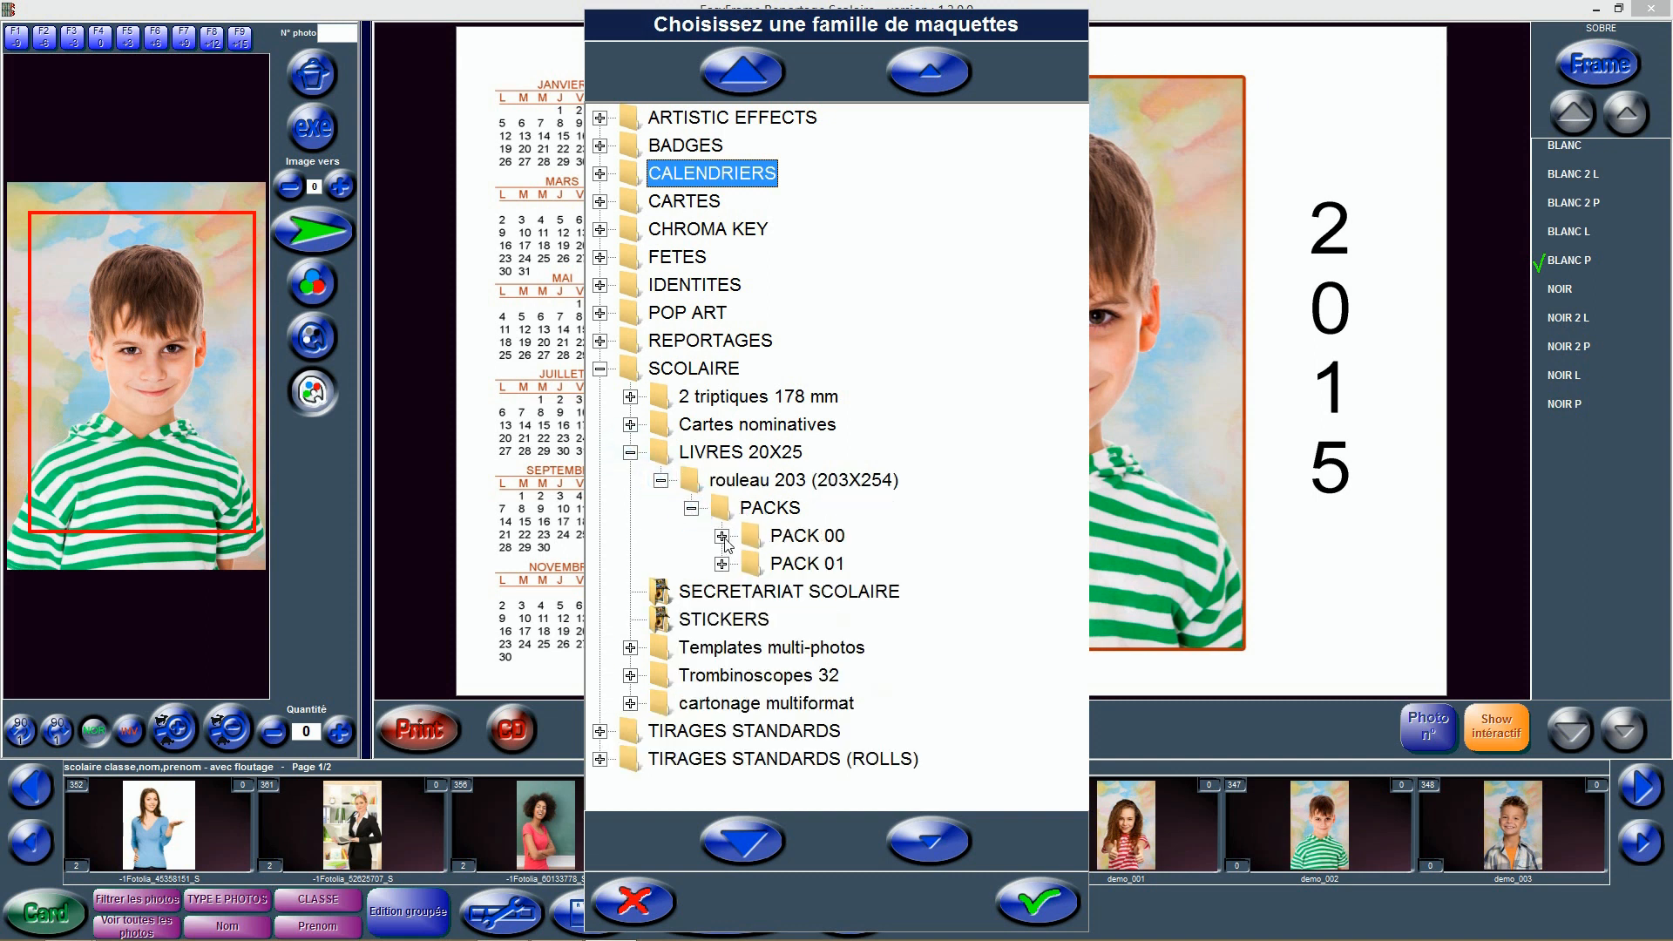
left_click(722, 536)
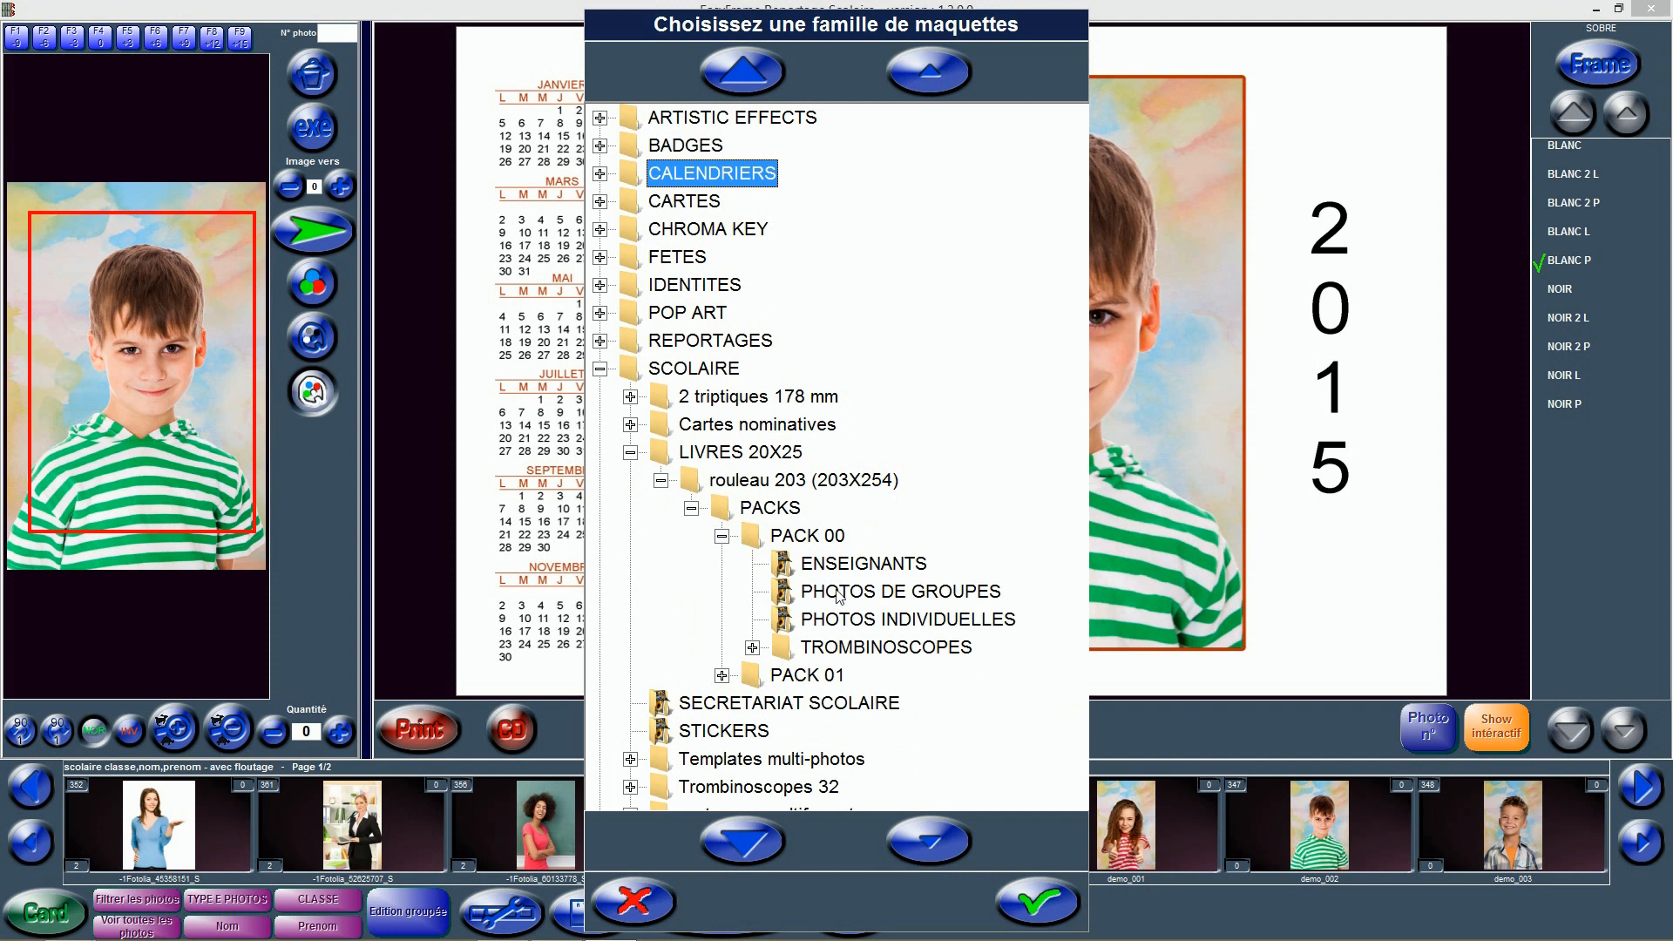
left_click(878, 620)
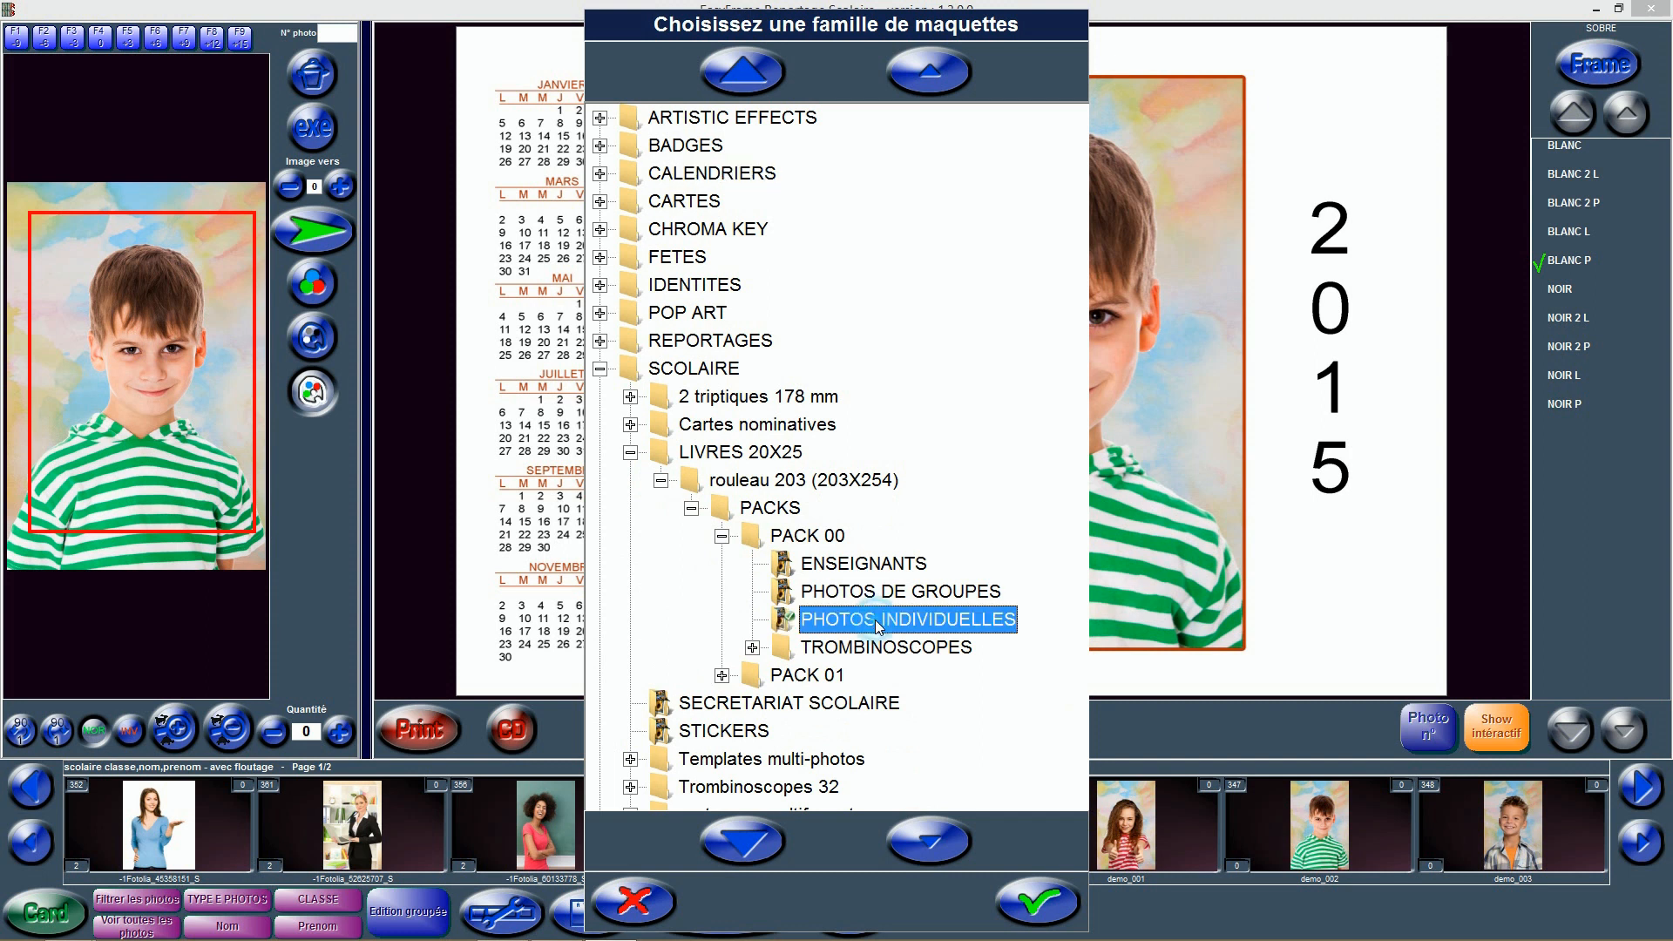
left_click(1055, 891)
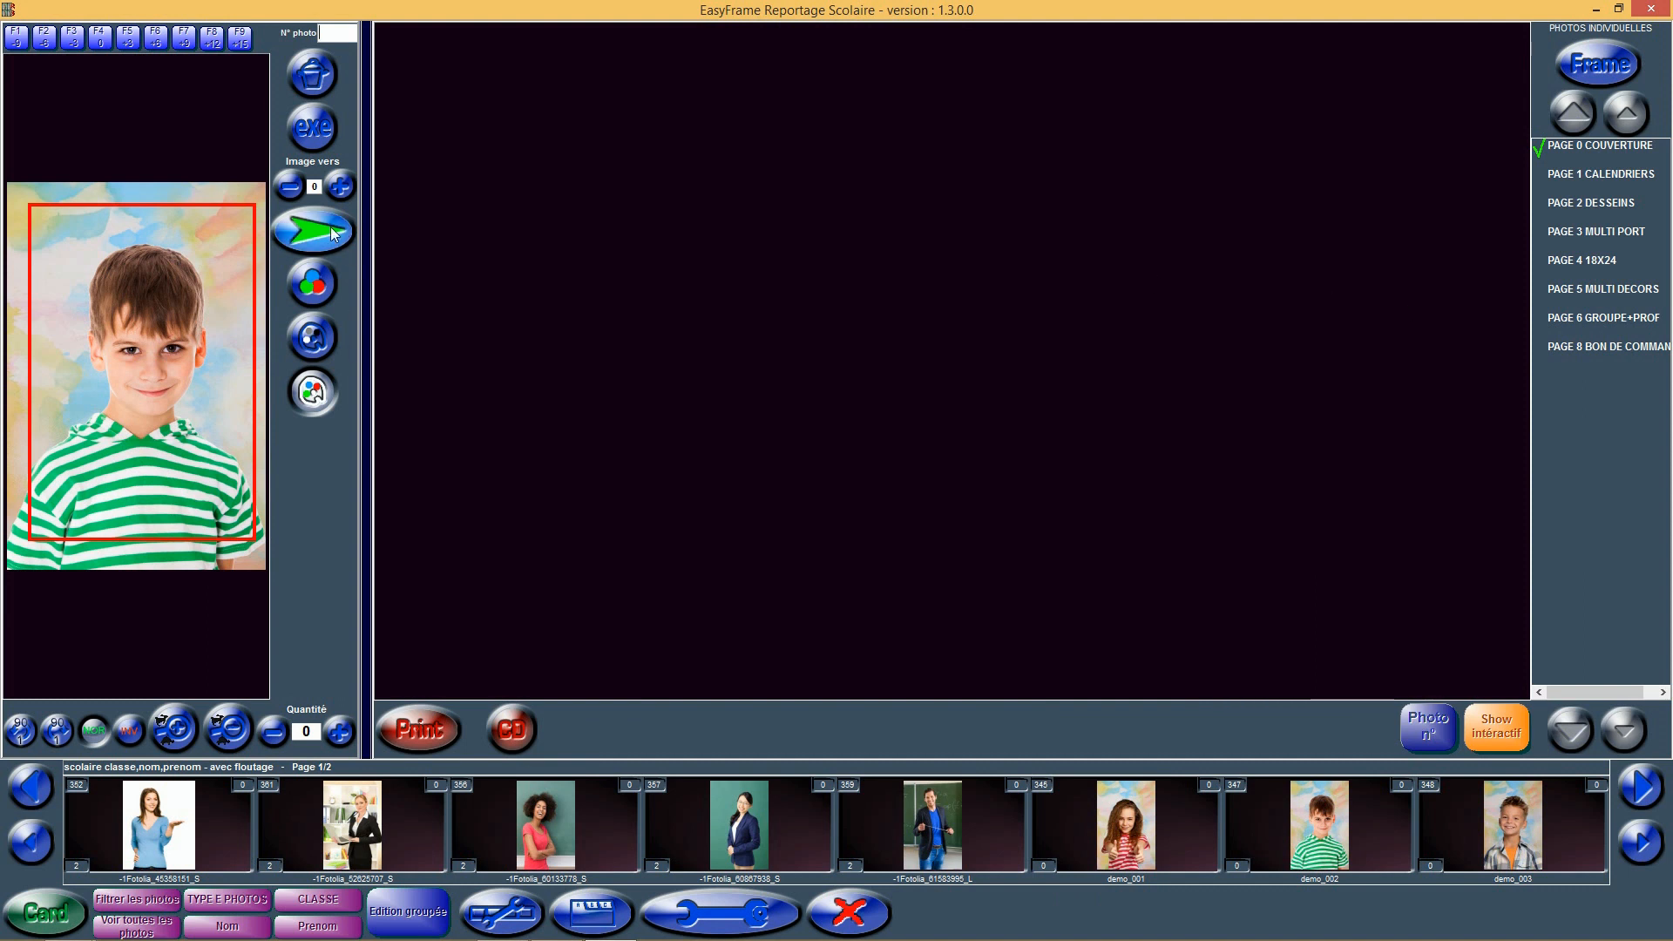
Preview the boy's photo in every page of the template family, from PAGE 0 COUVERTURE to the PAGE 8 order form
left_click(1603, 144)
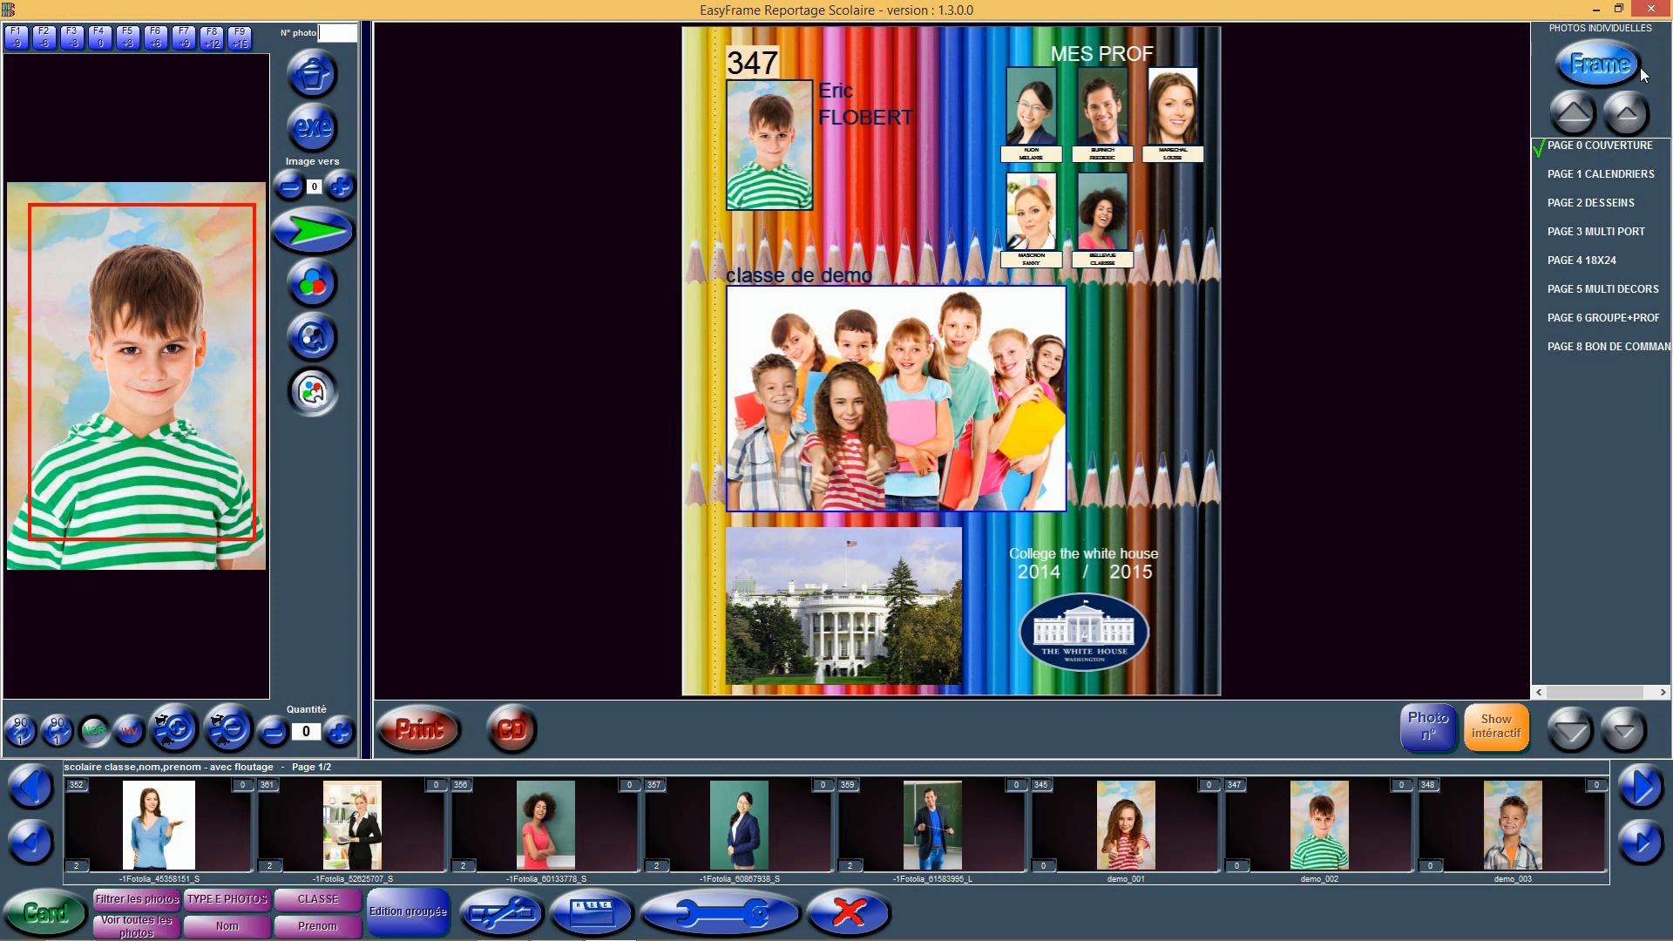
left_click(1597, 174)
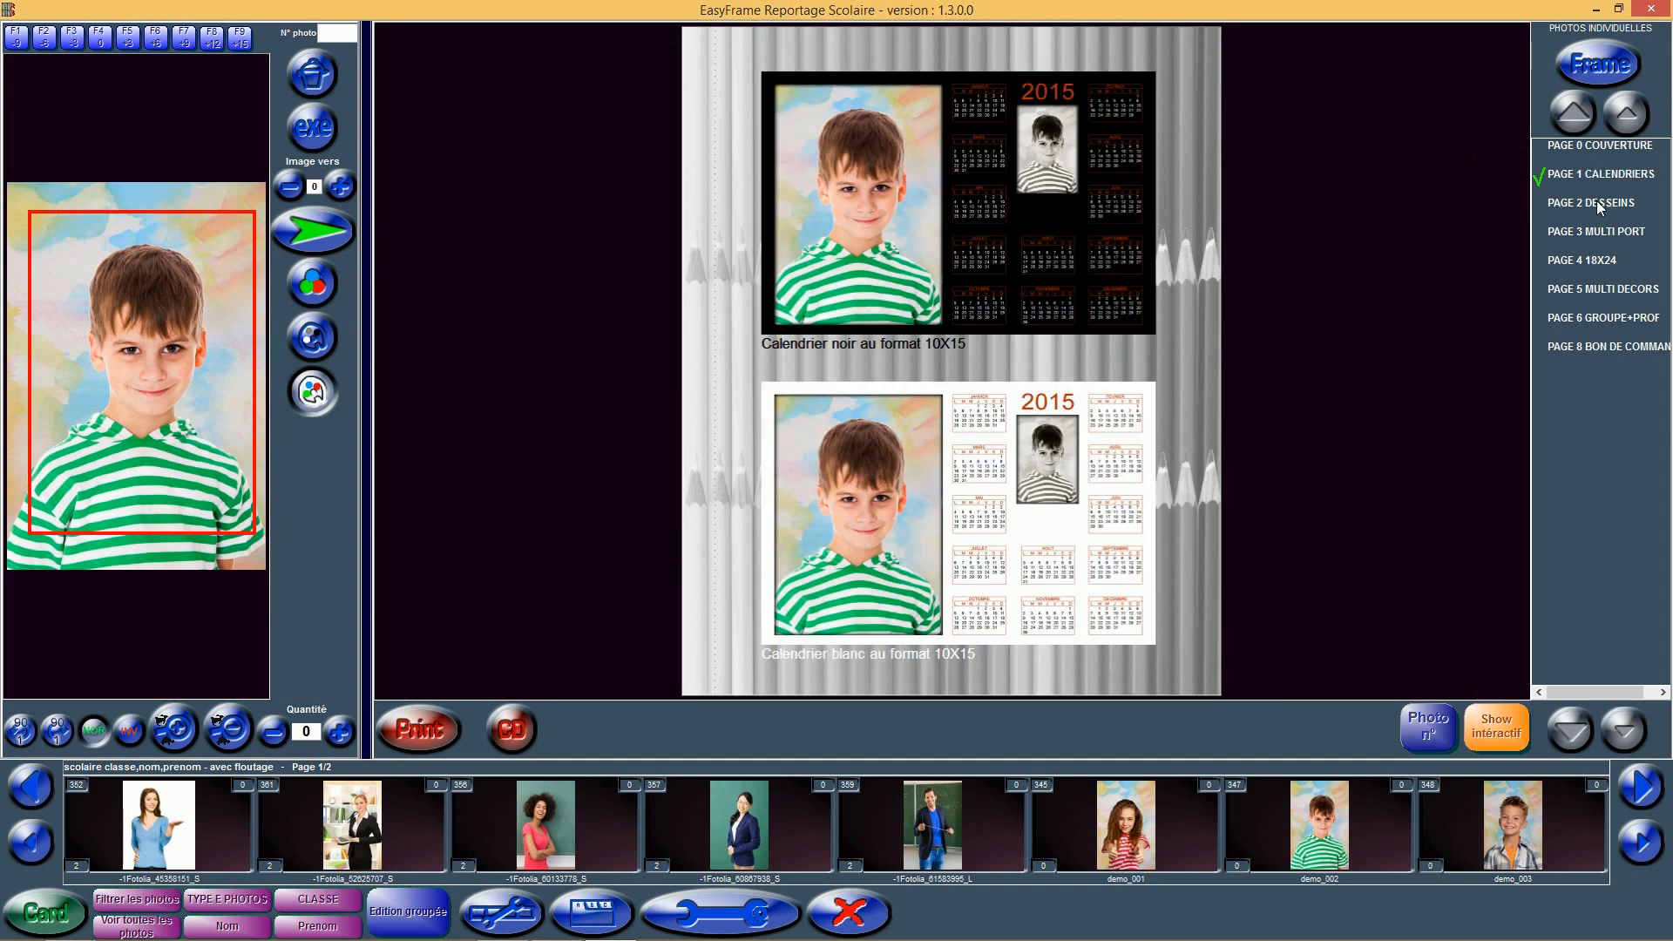
left_click(1597, 202)
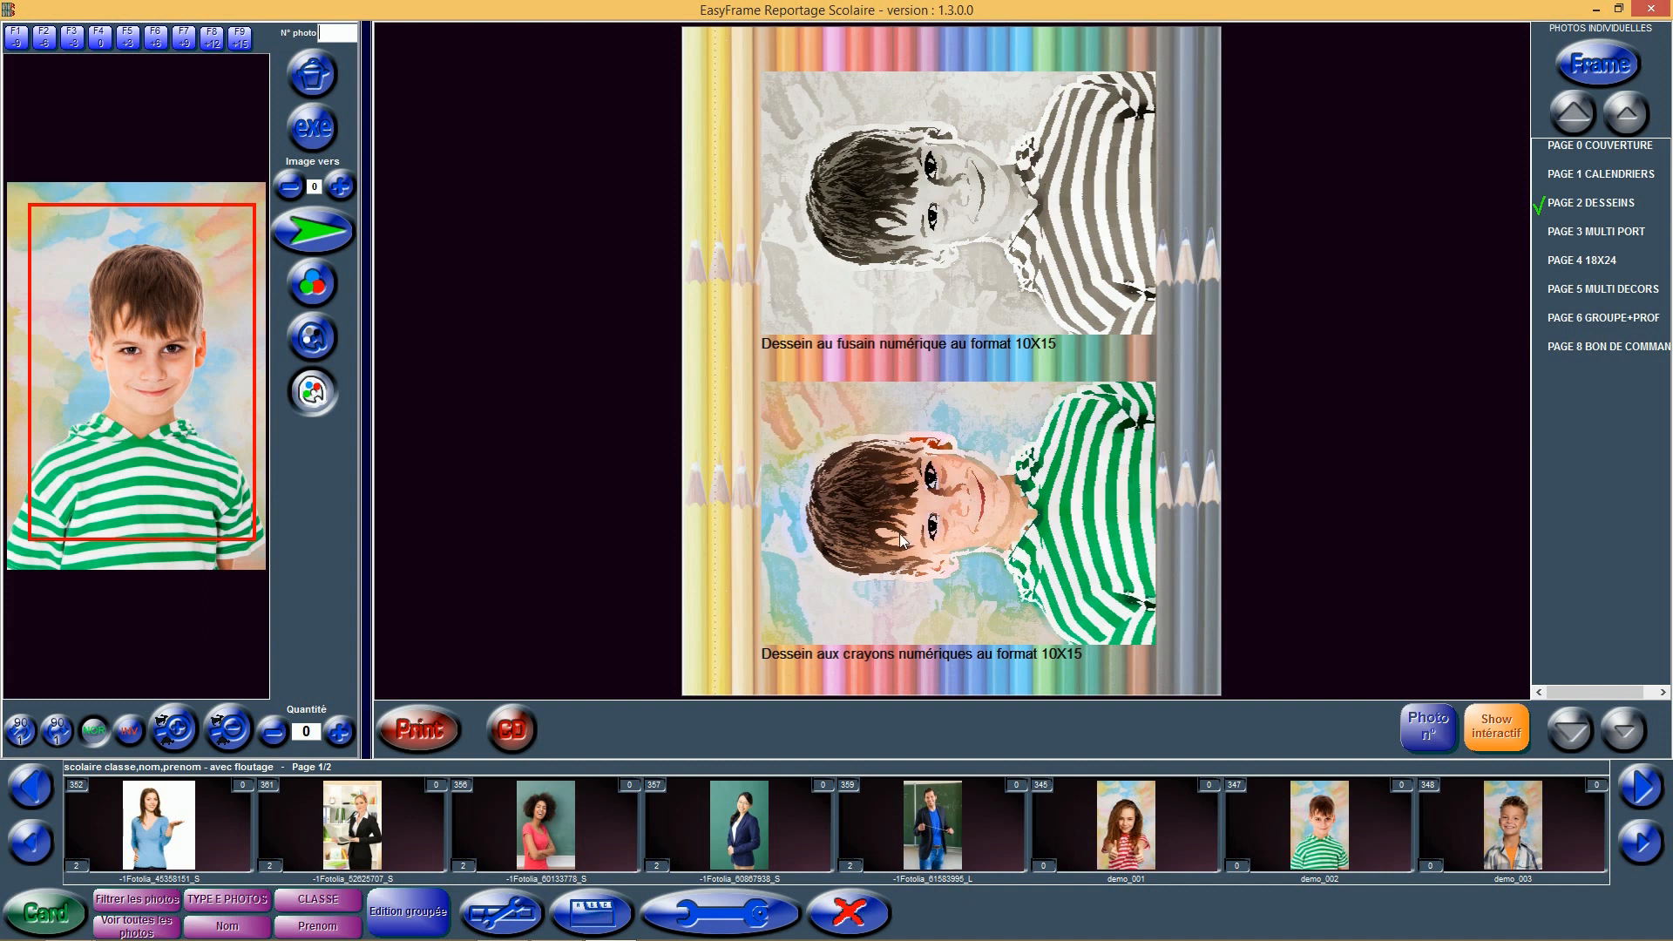
left_click(1571, 230)
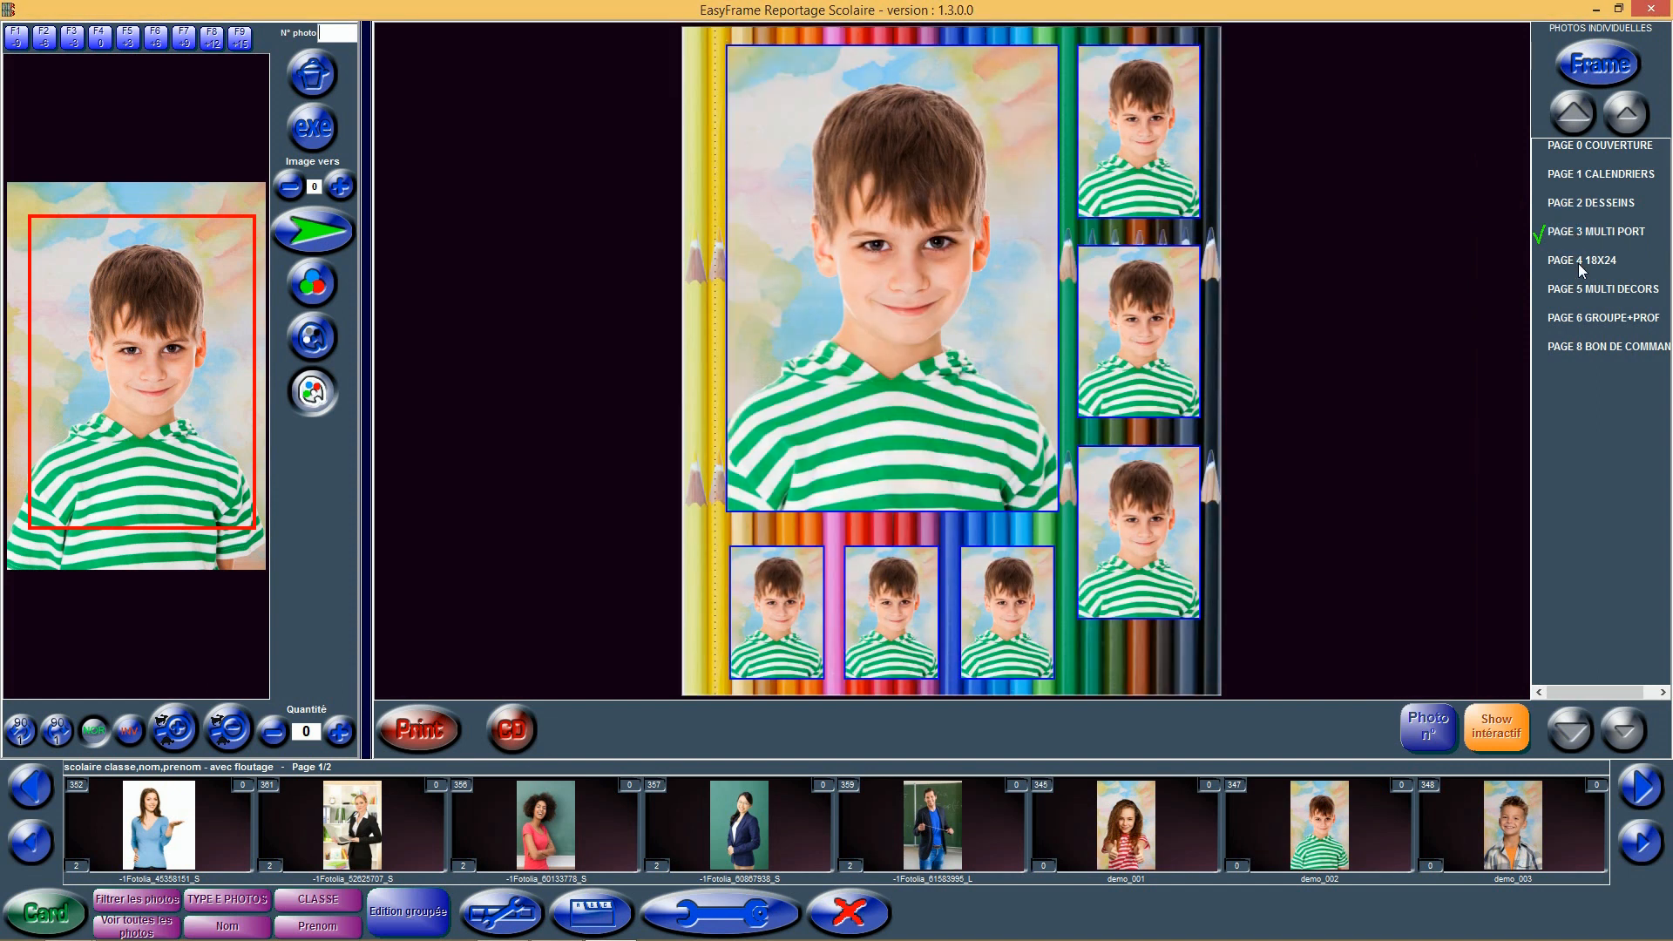
left_click(1577, 264)
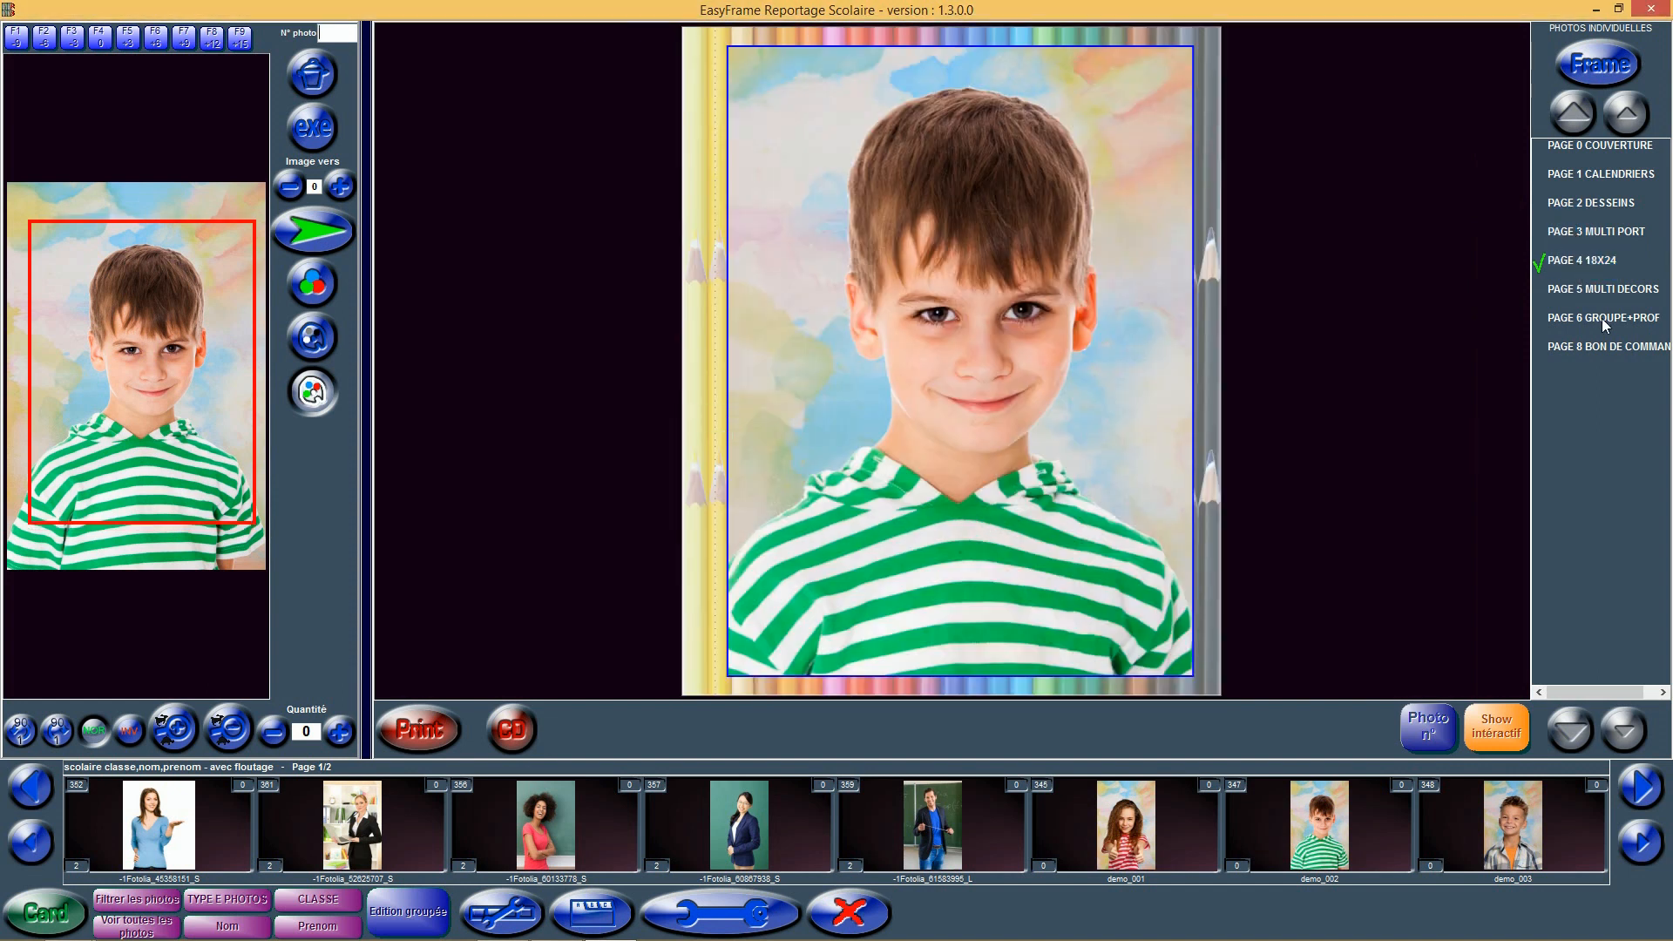
left_click(1595, 290)
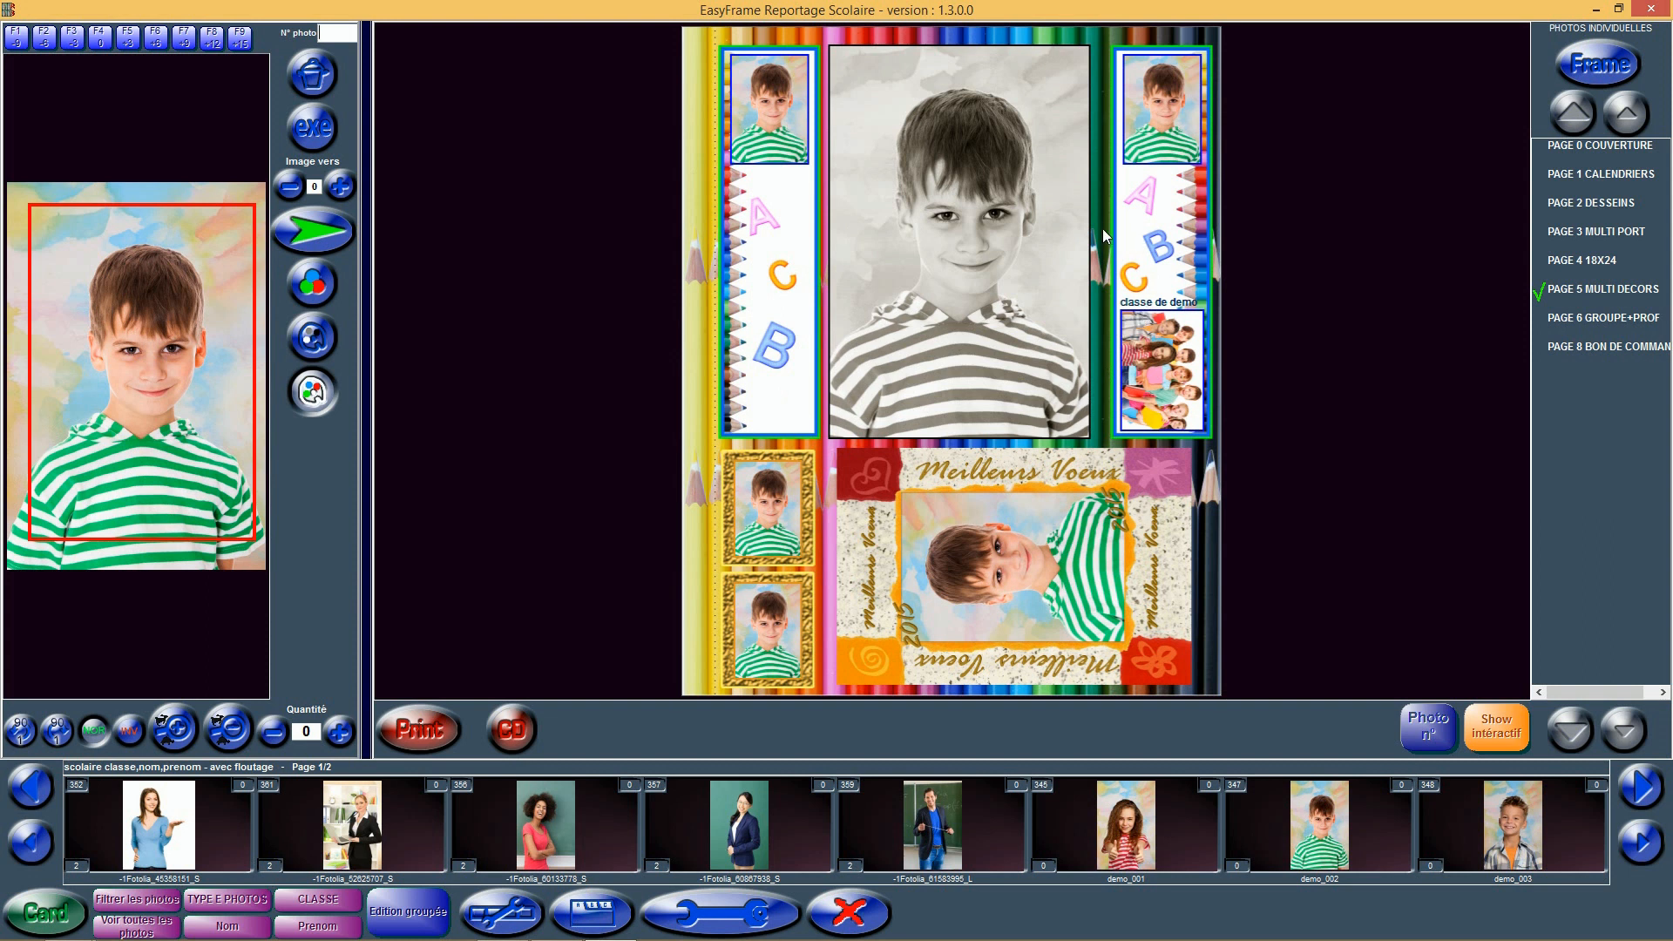
left_click(1581, 319)
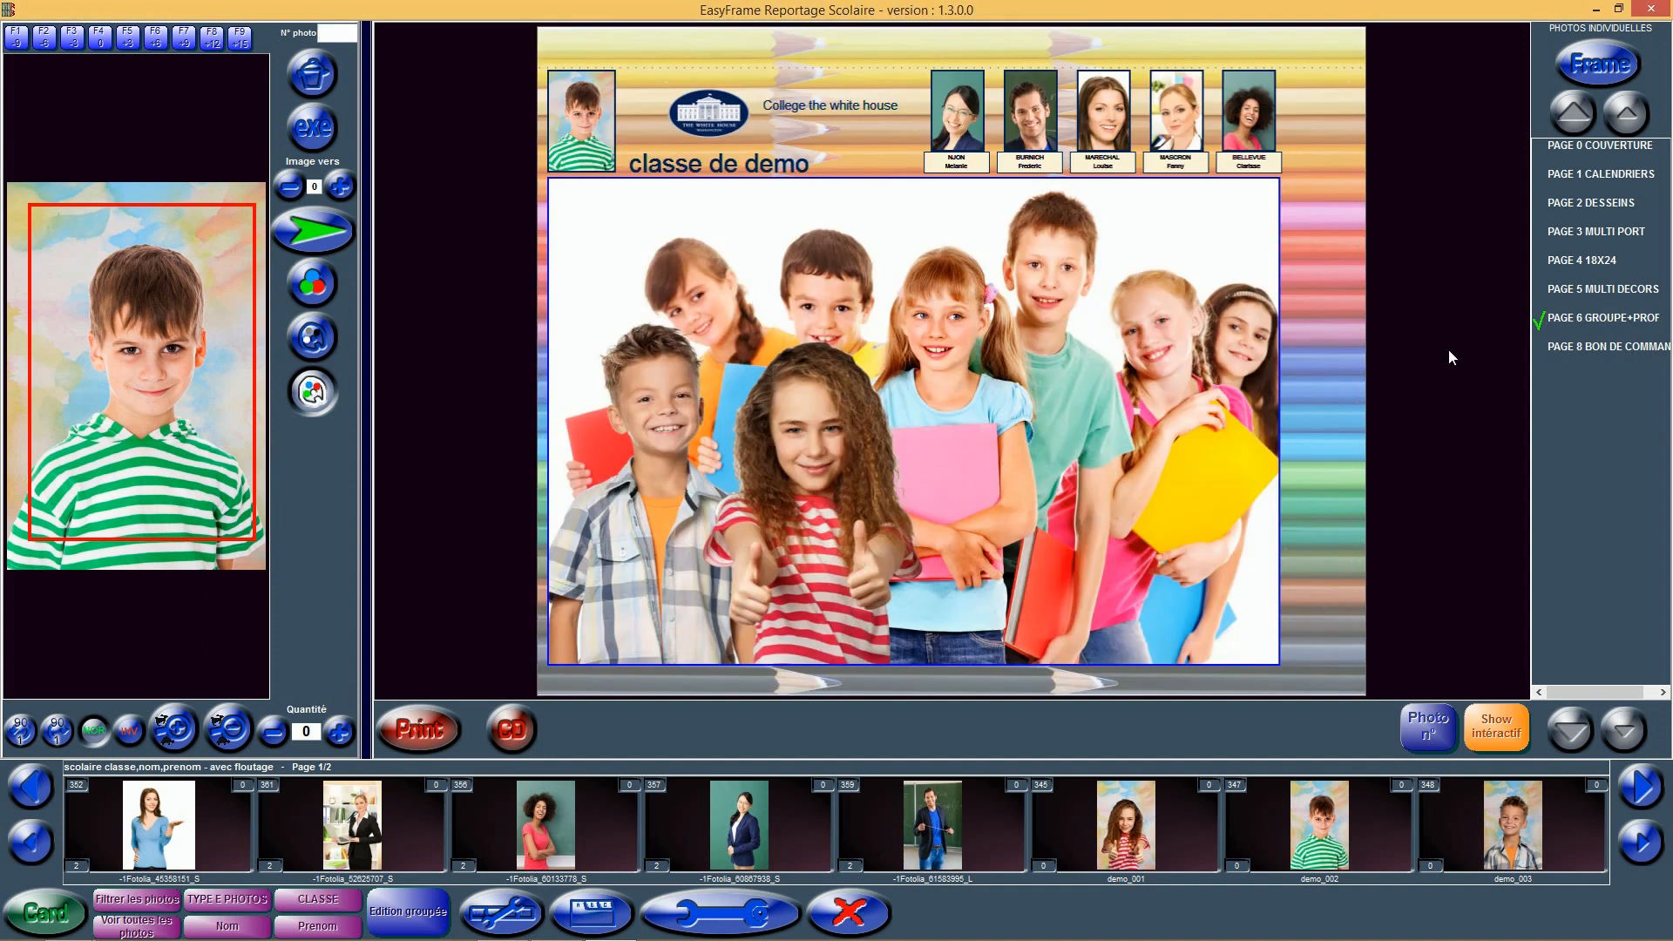
left_click(1608, 346)
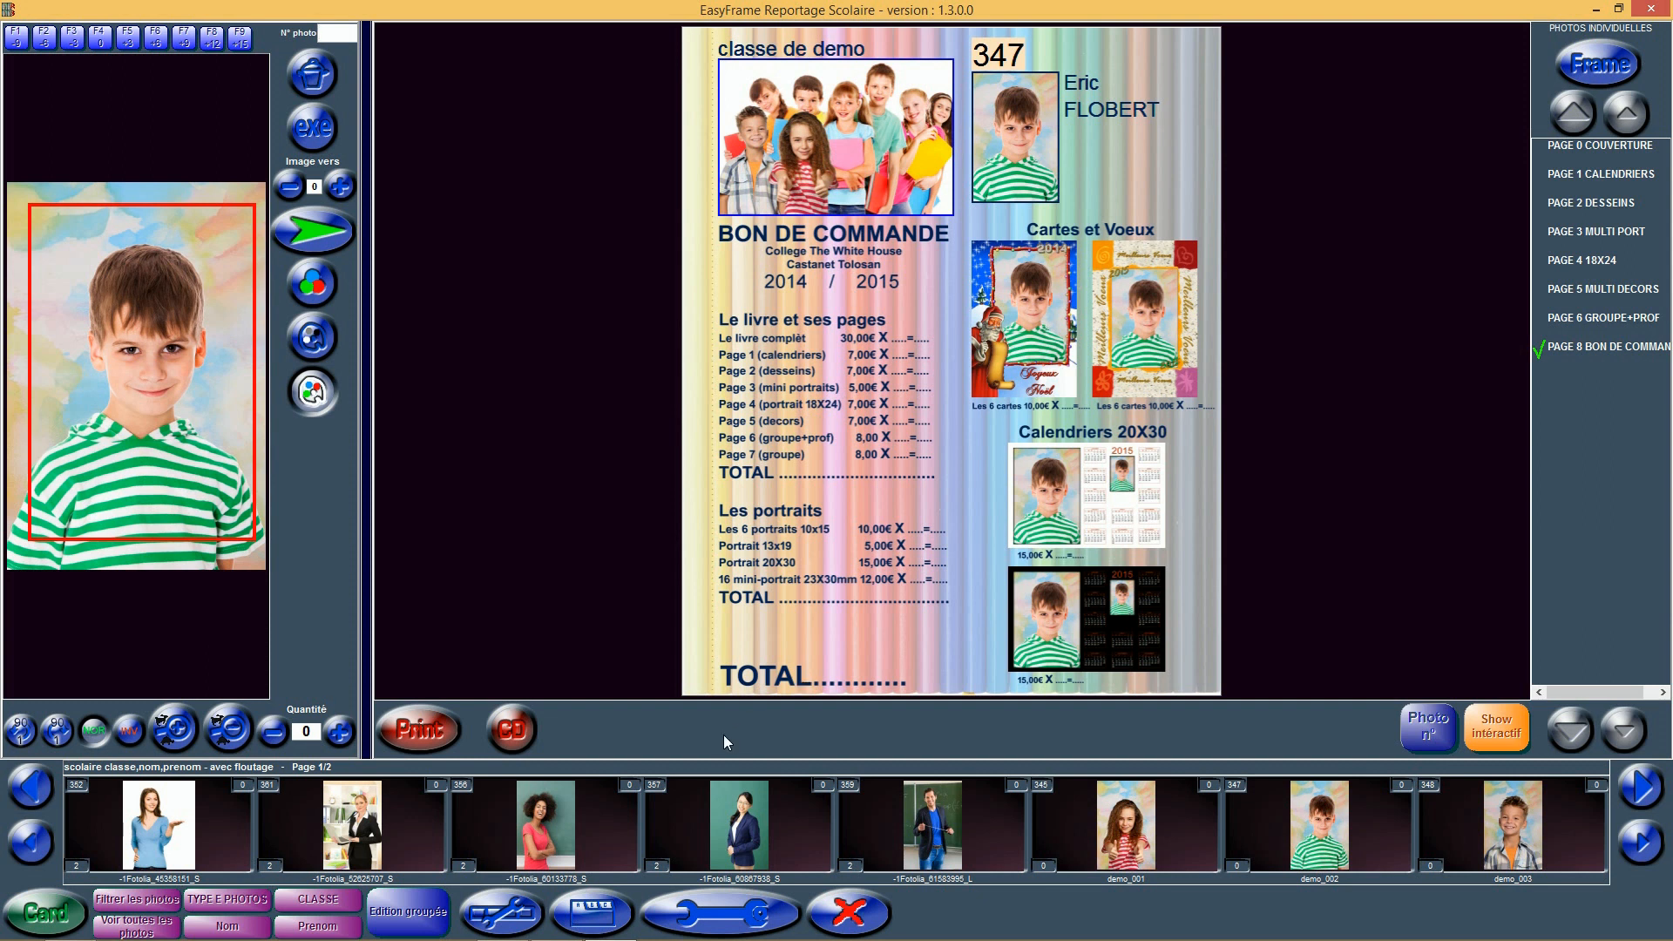
Mark all the photos for printing with the operation Imprimer toutes les photos
left_click(504, 915)
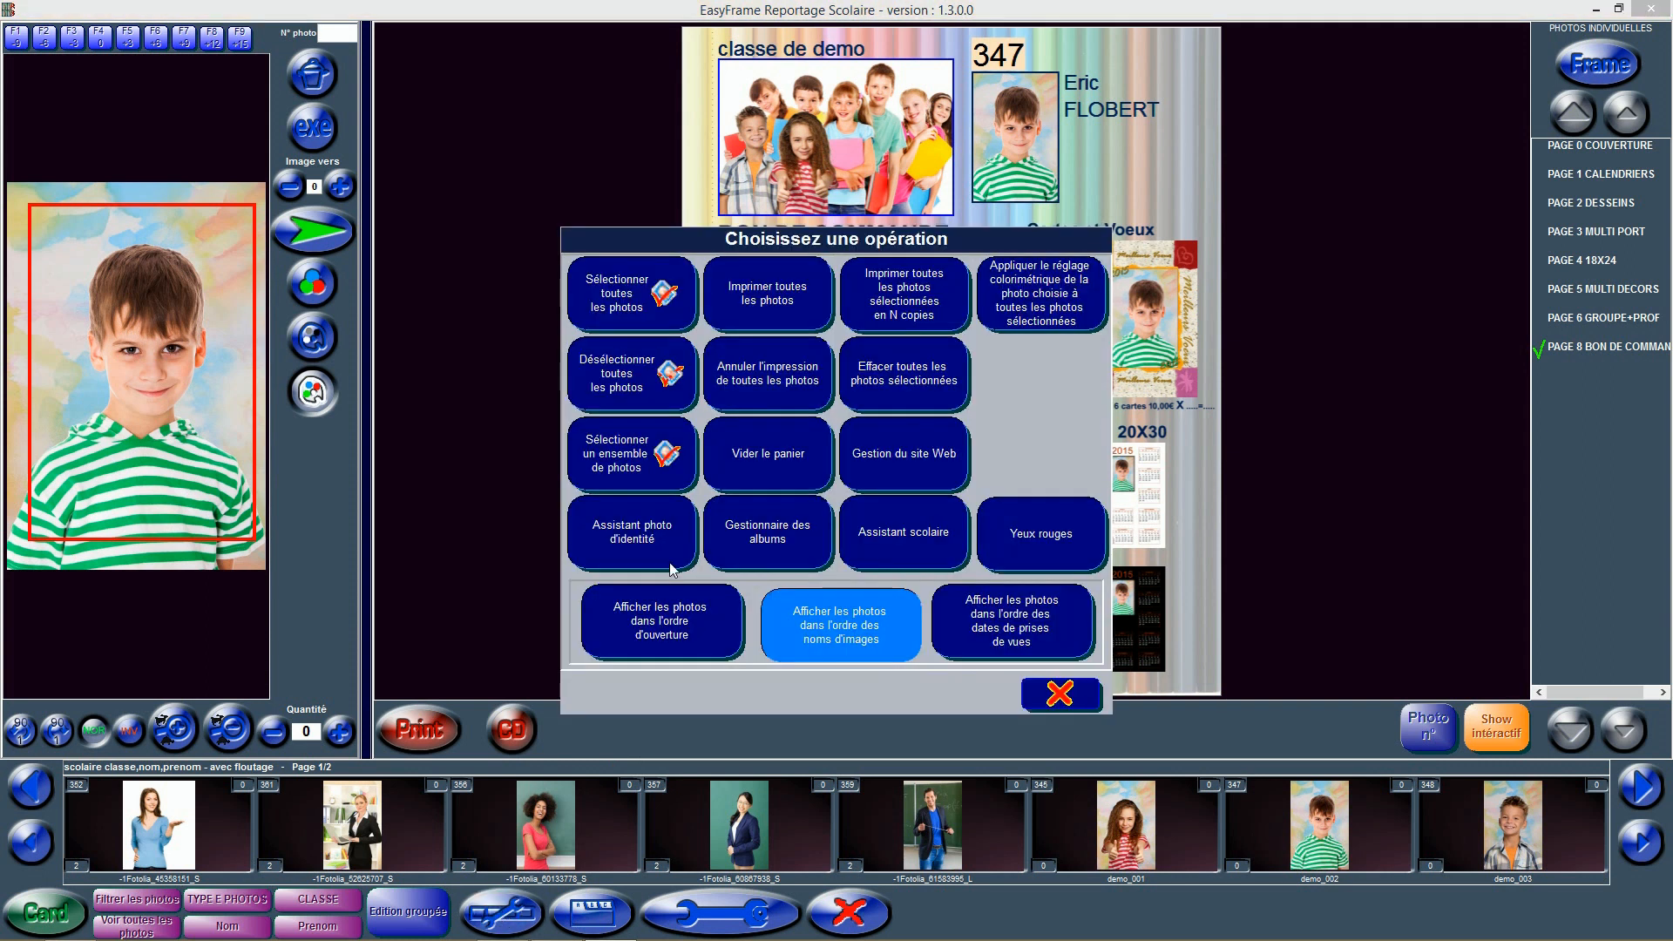
left_click(752, 304)
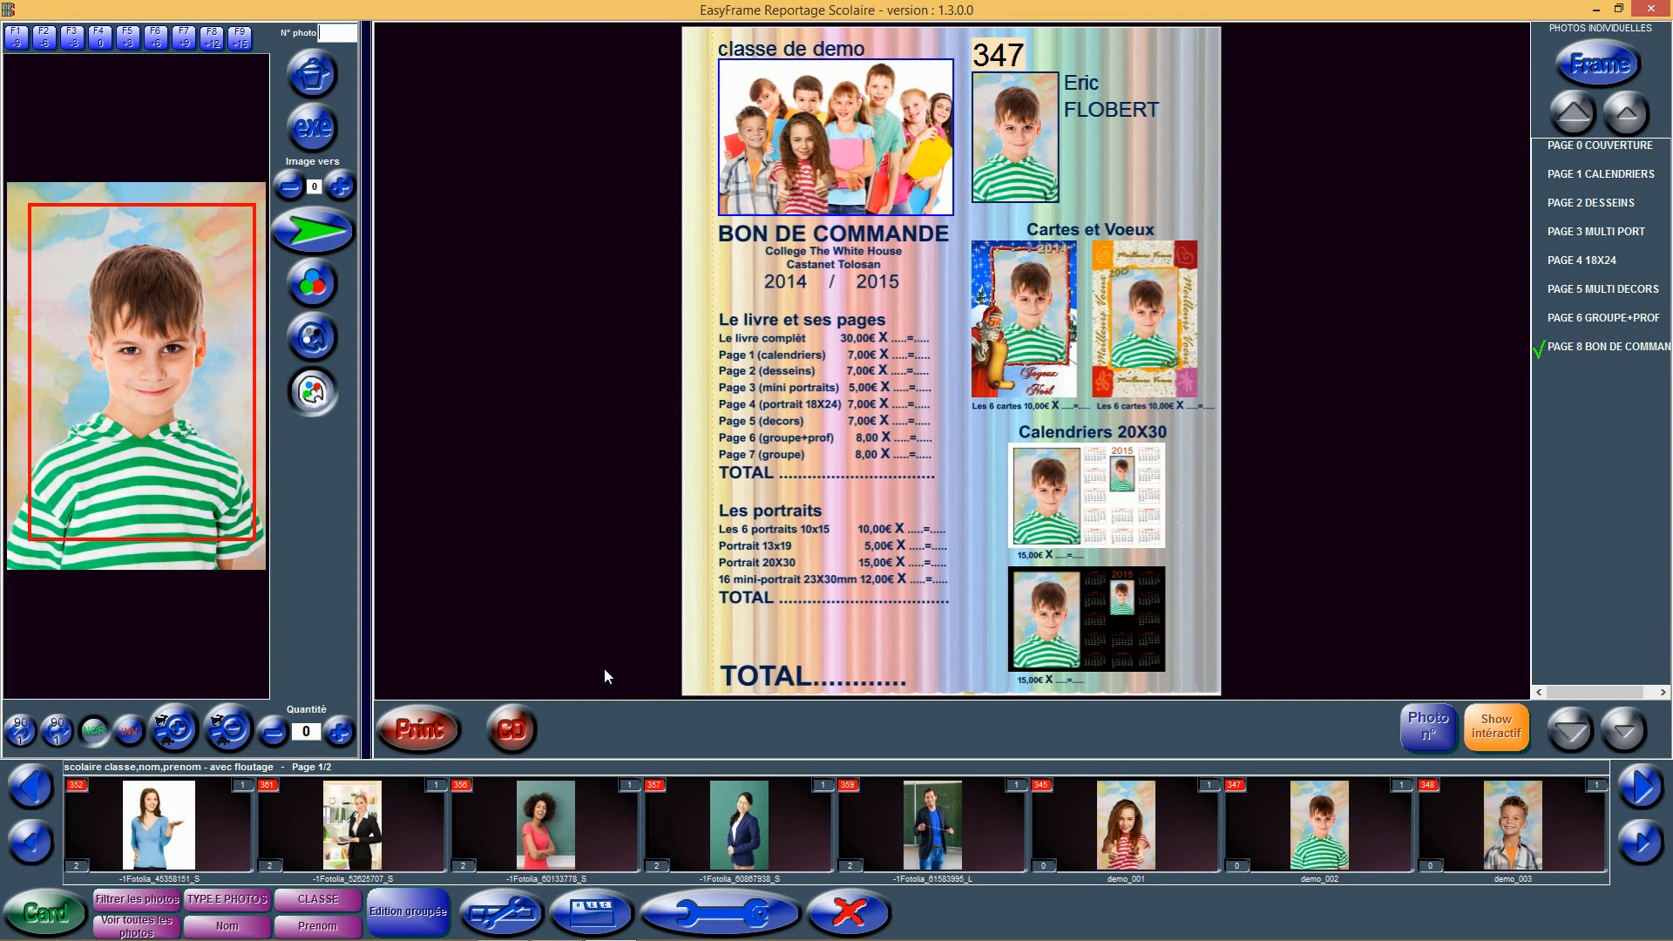
In the print services, confirm PHOTOS INDIVIDUELLES as the individual prints' template family and review the group and class trombinoscope print settings
left_click(423, 730)
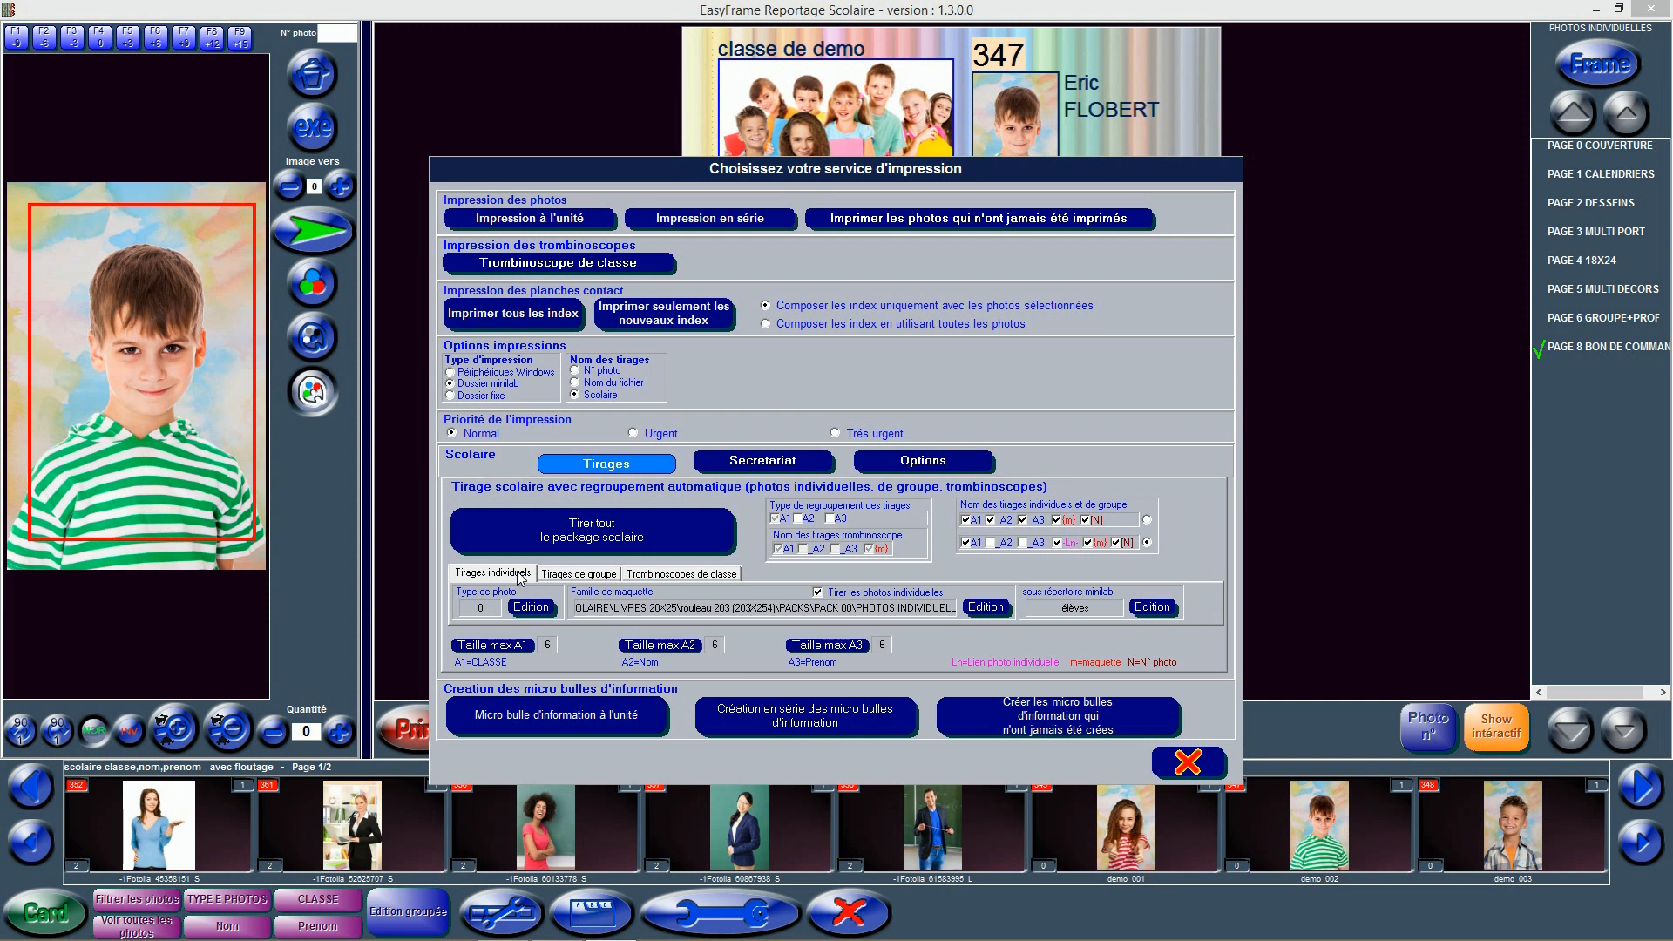
left_click(980, 611)
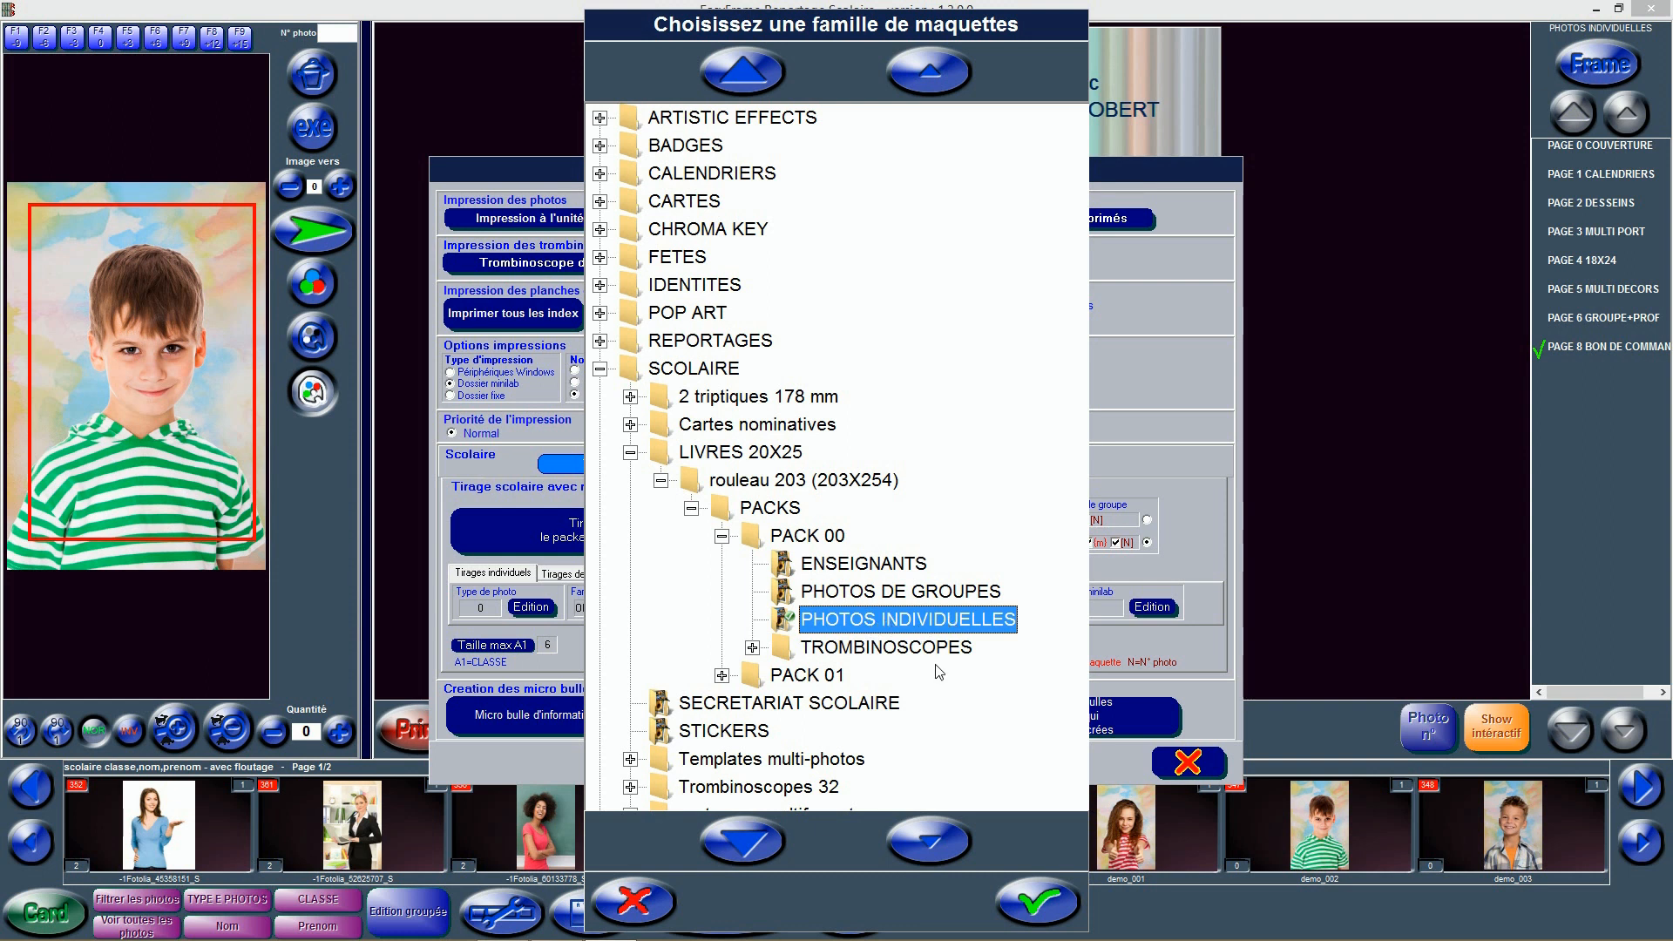
left_click(1034, 902)
left_click(608, 575)
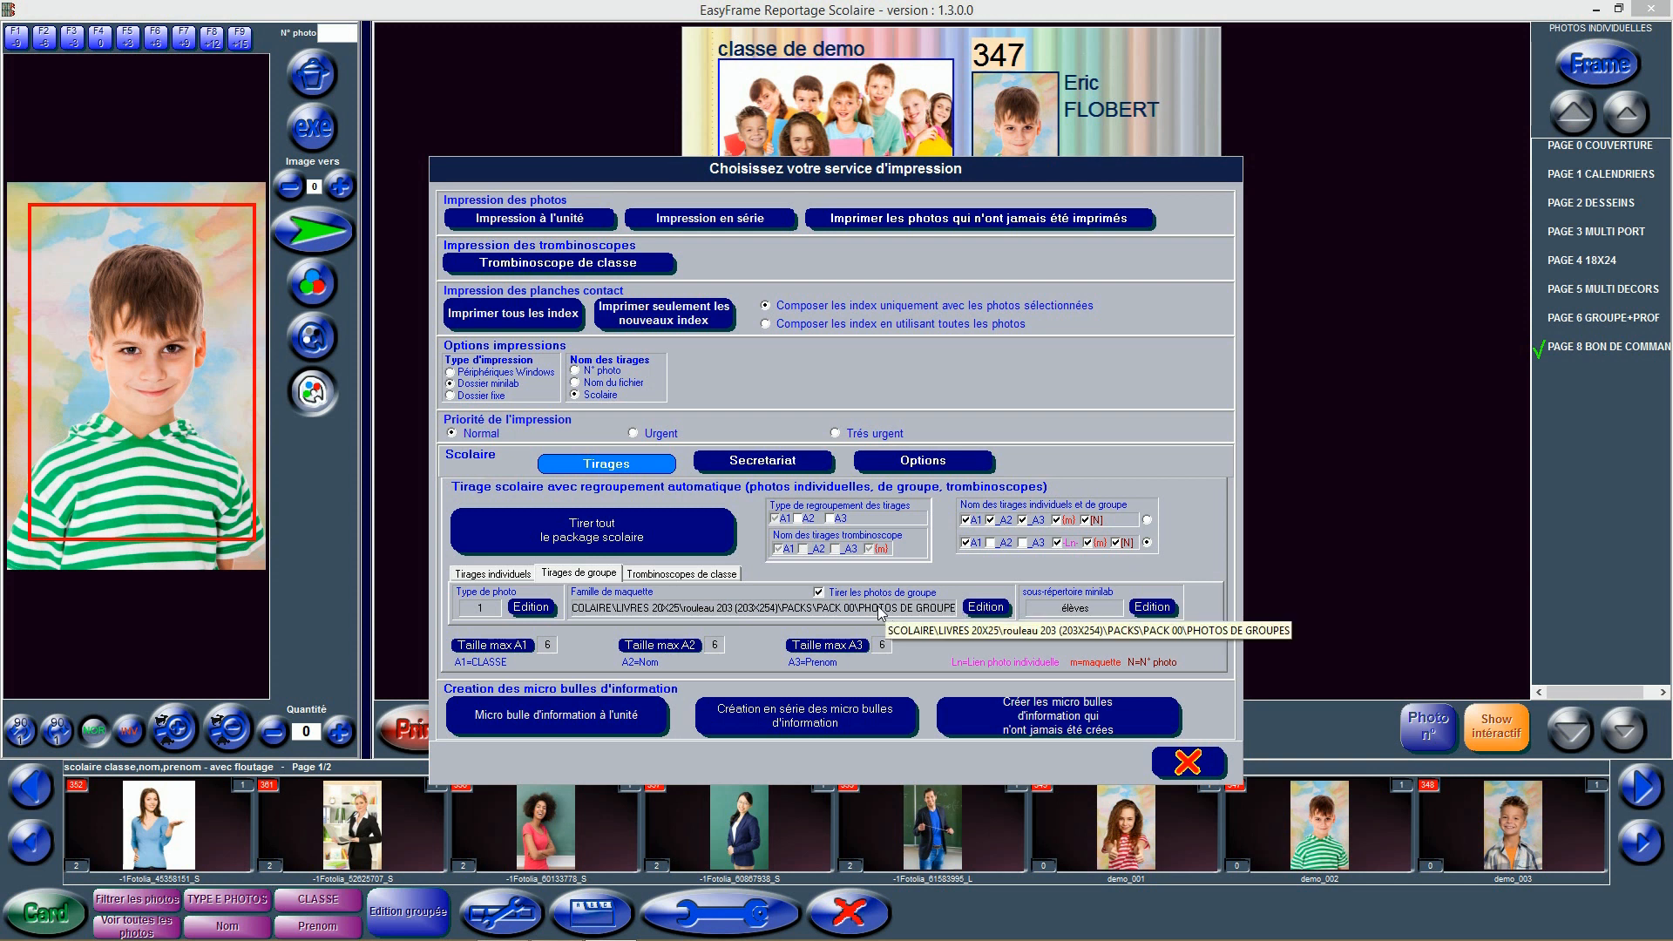
left_click(701, 577)
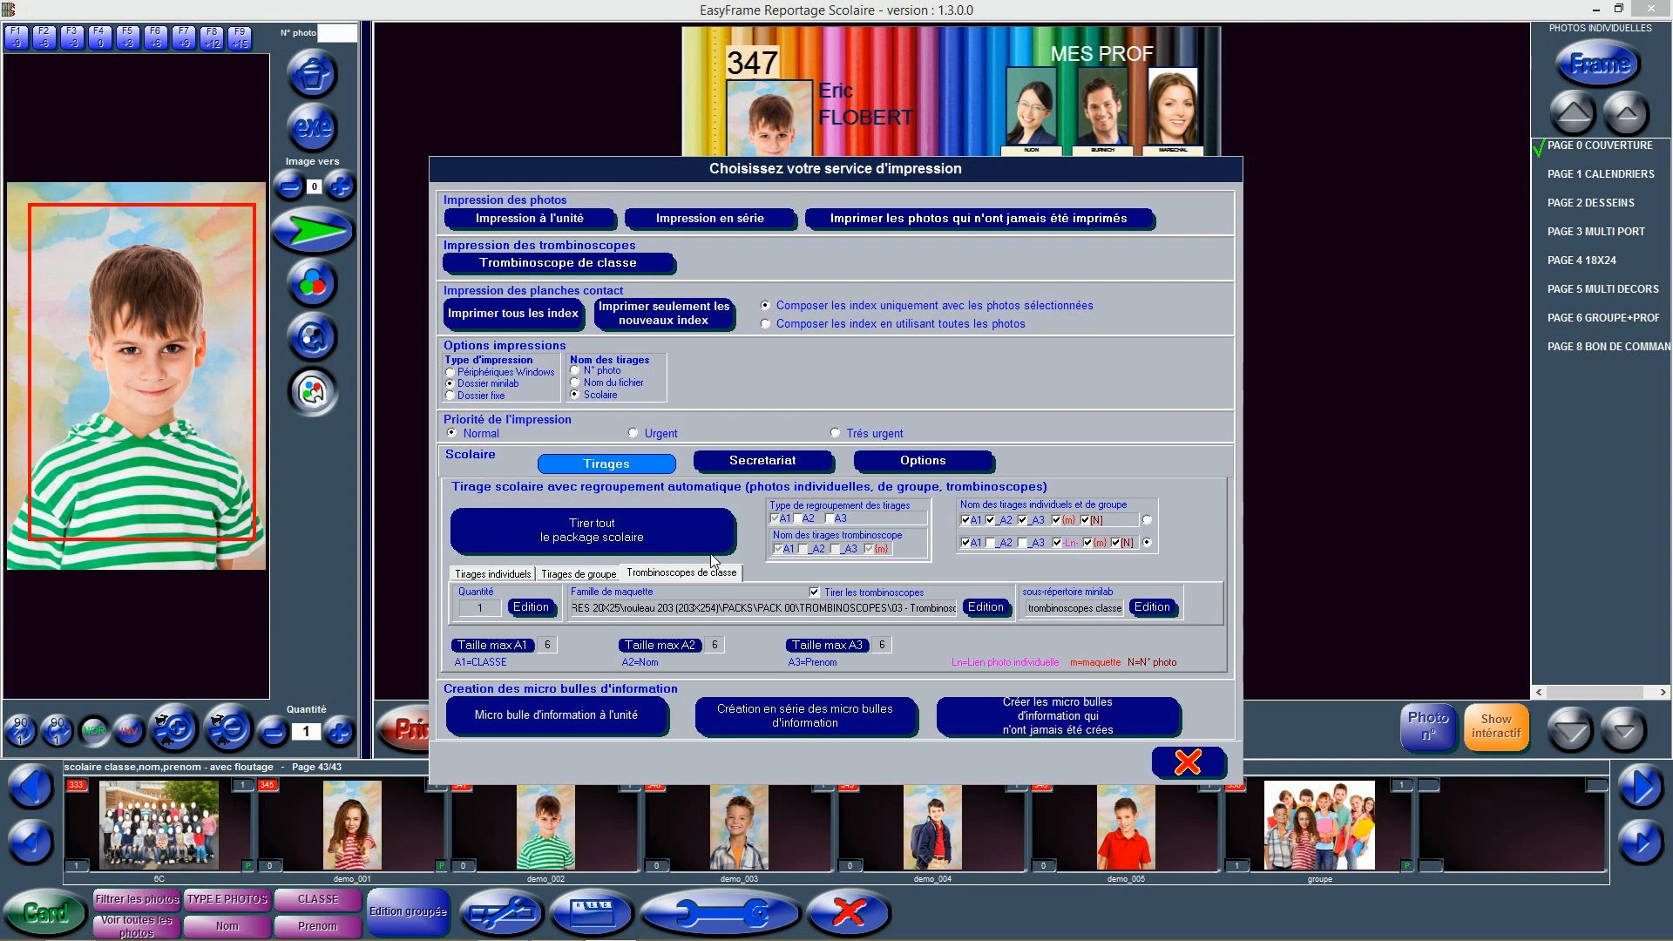
Print the whole school package and switch from ServePrint back to EasyFrame Reportage Scolaire
left_click(655, 540)
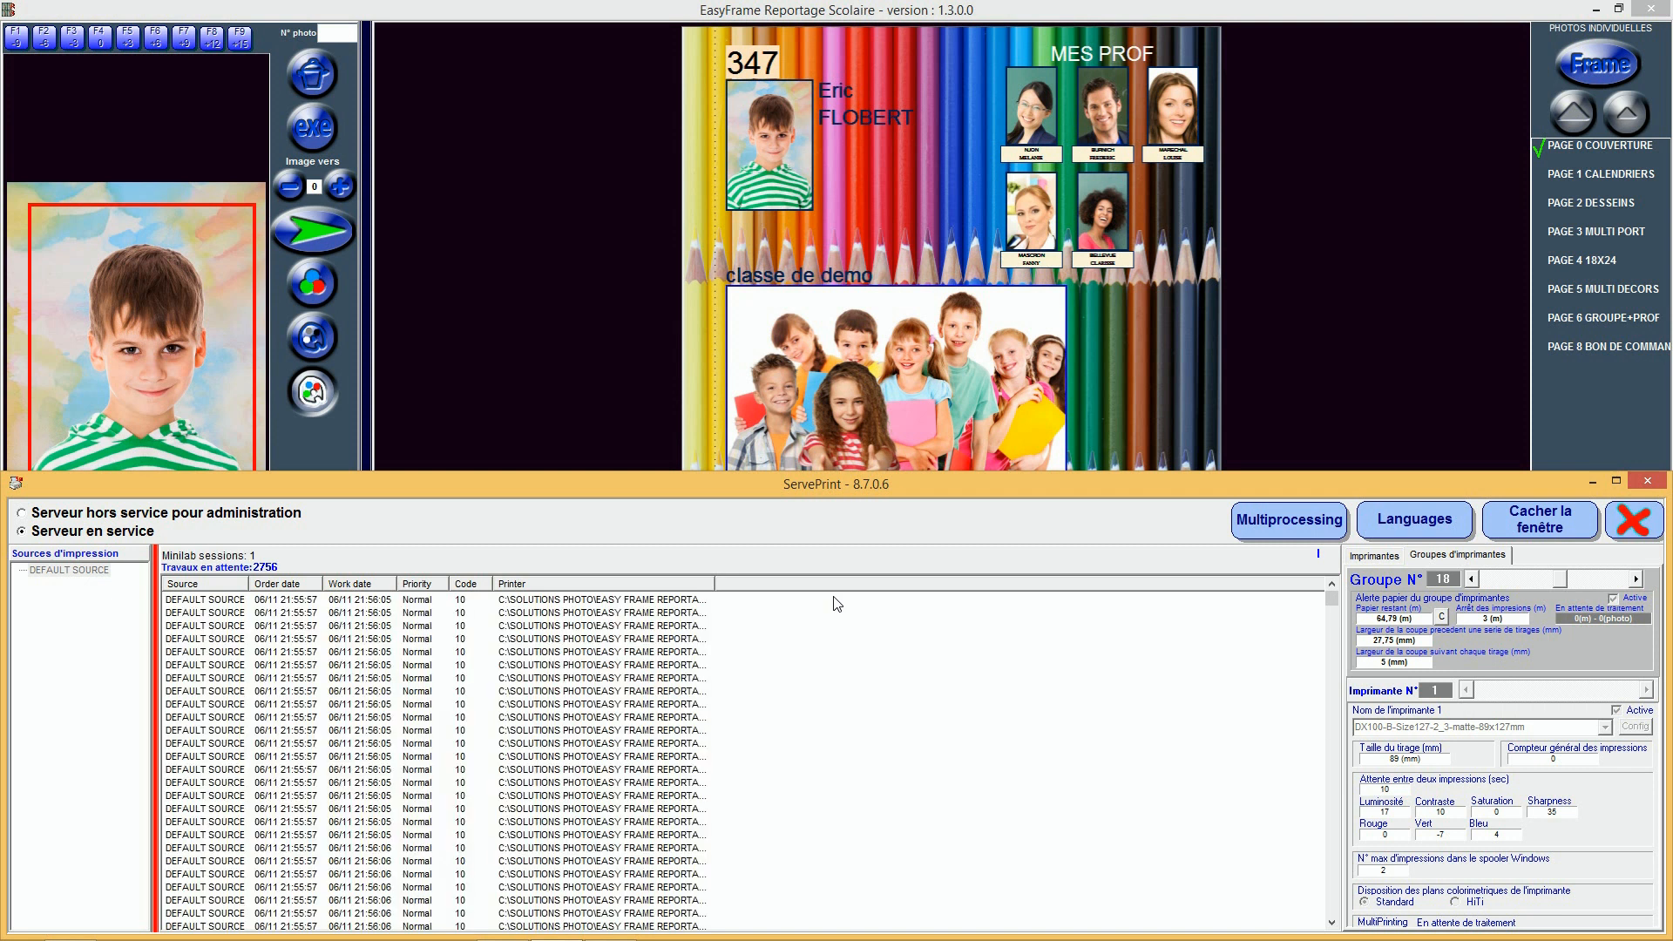
left_click(575, 17)
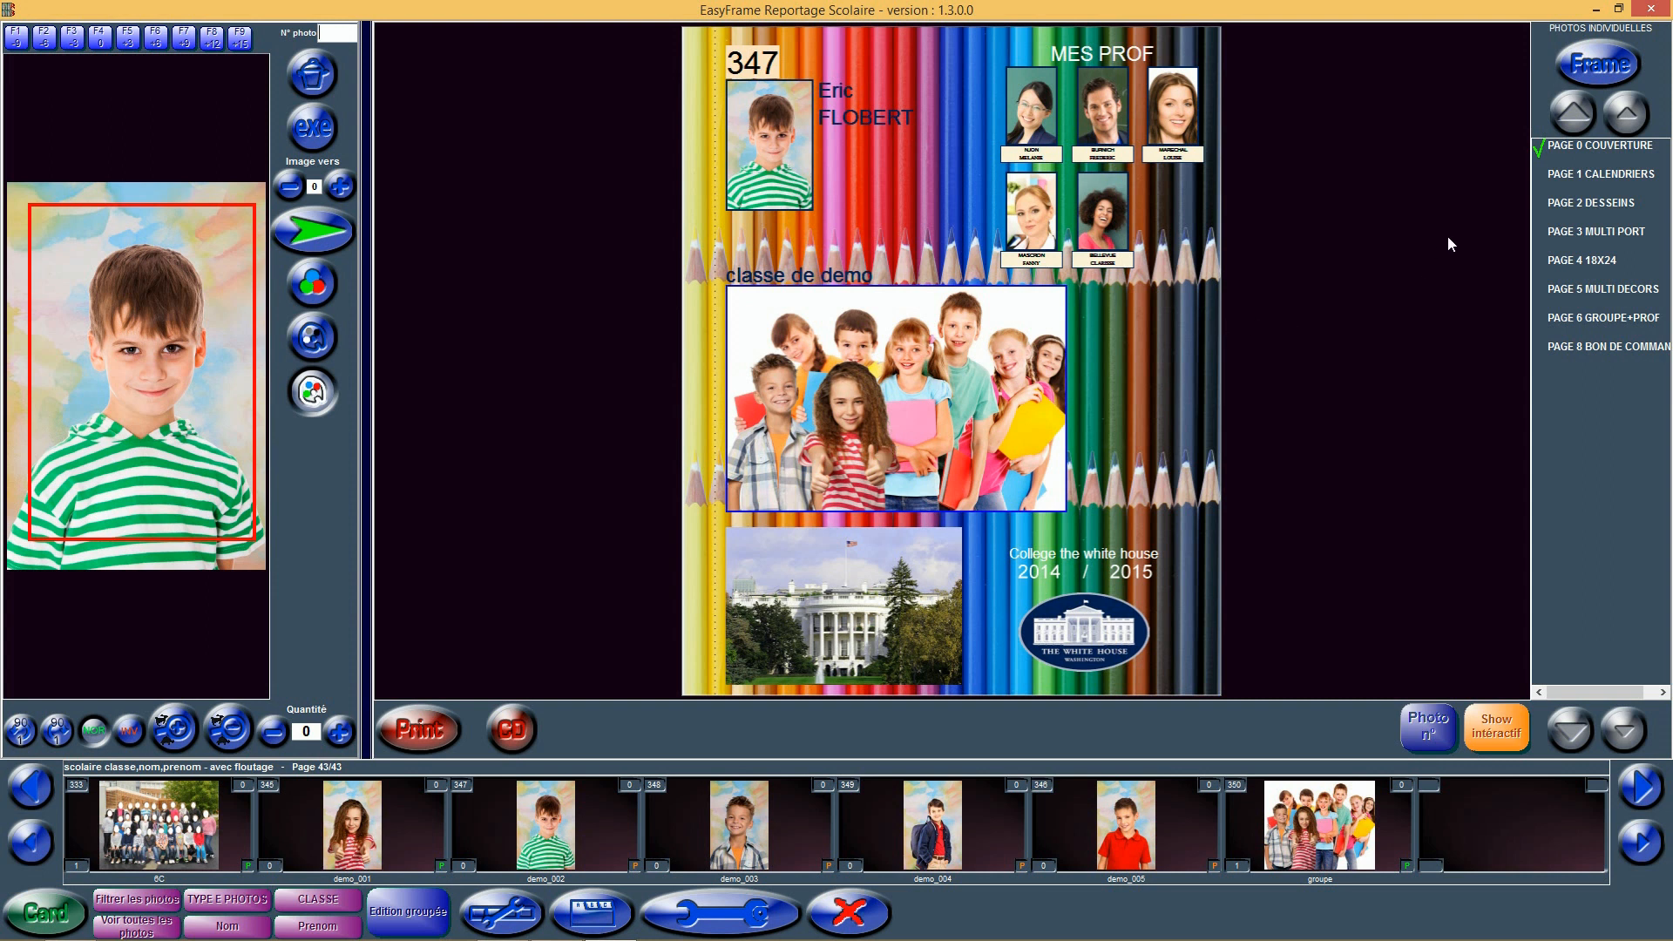
Preview photo 347 in the individual template pages, from PAGE 1 CALENDRIERS through PAGE 8 BON DE COMMANDE
left_click(1560, 176)
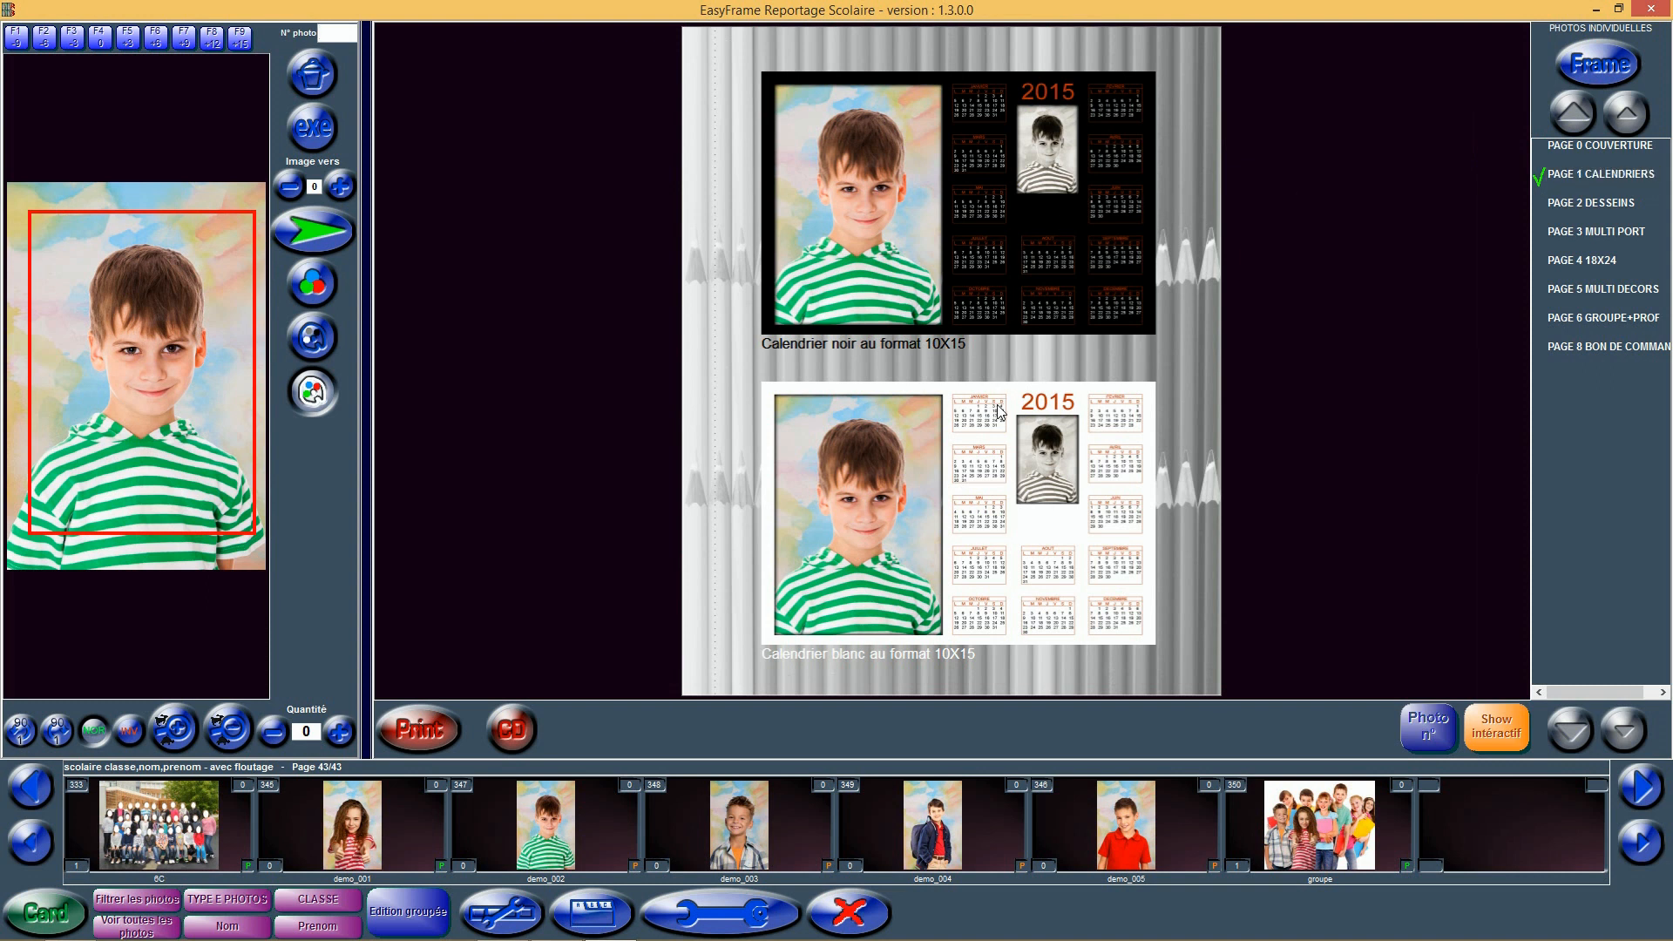
left_click(1583, 204)
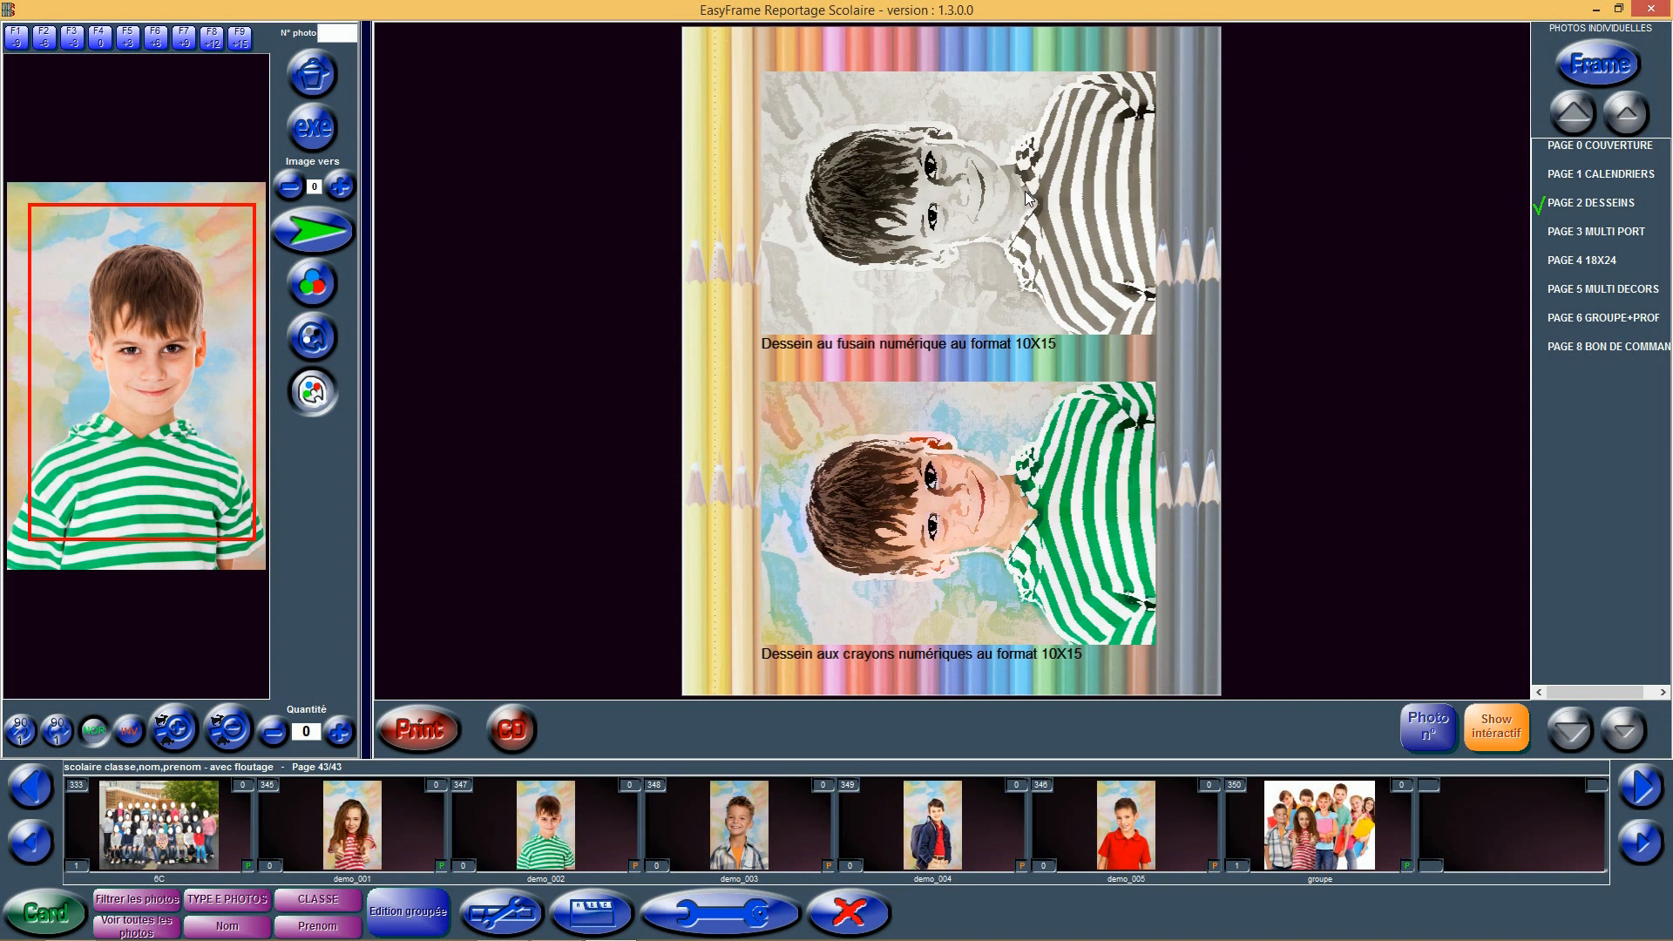
left_click(1558, 232)
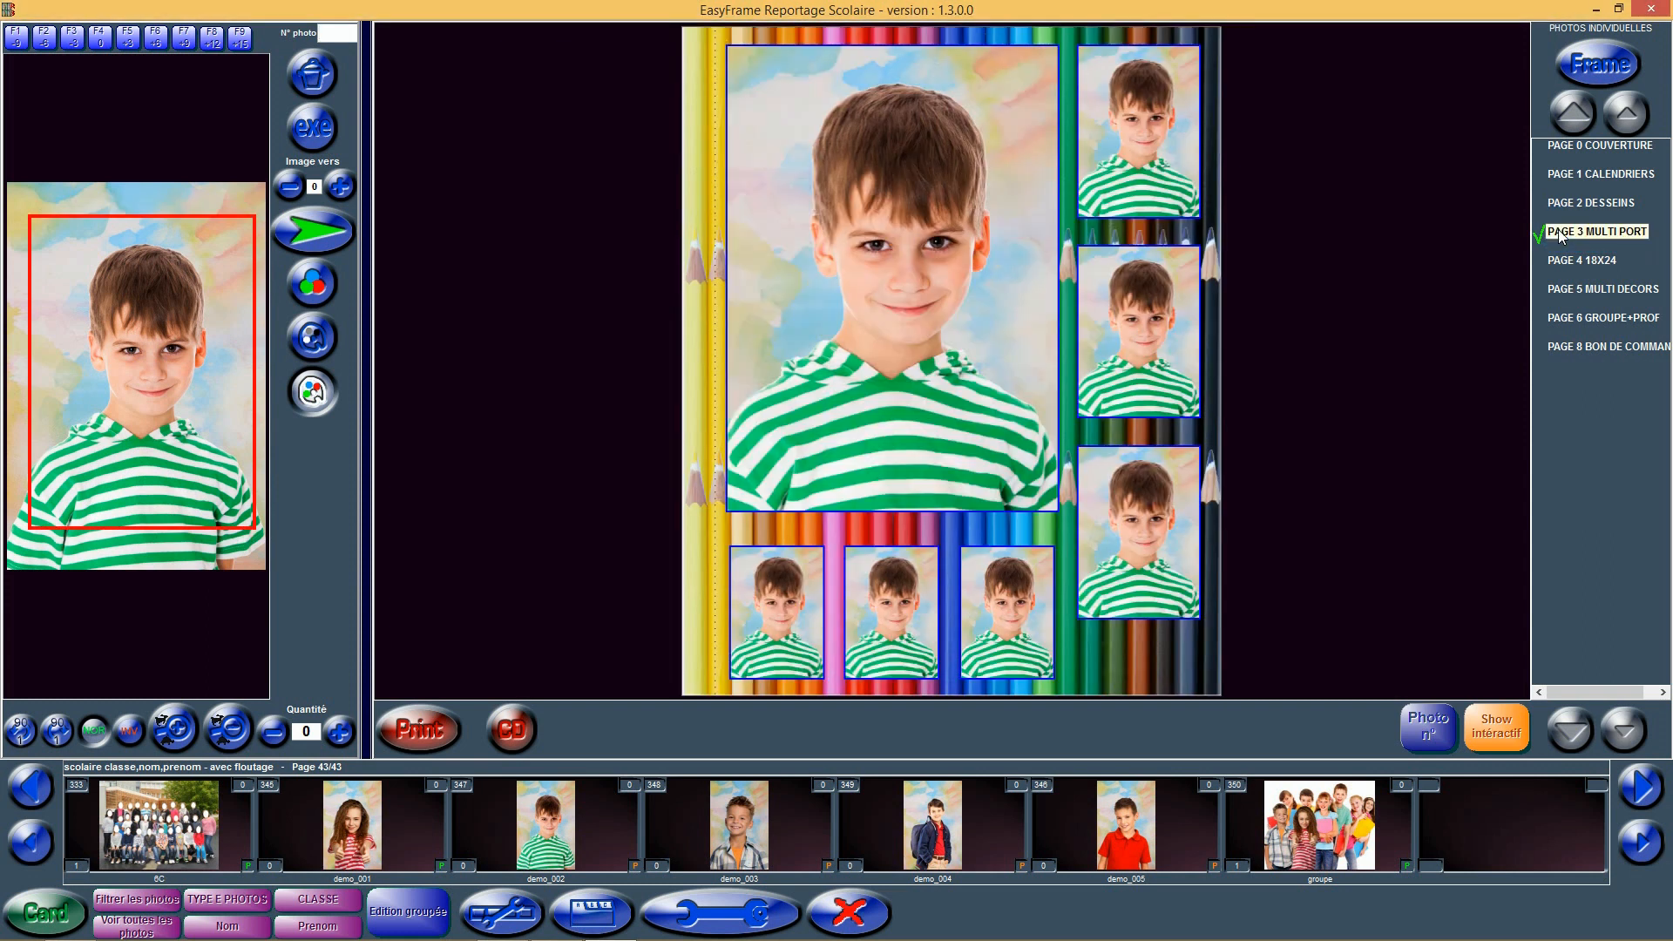
left_click(1571, 260)
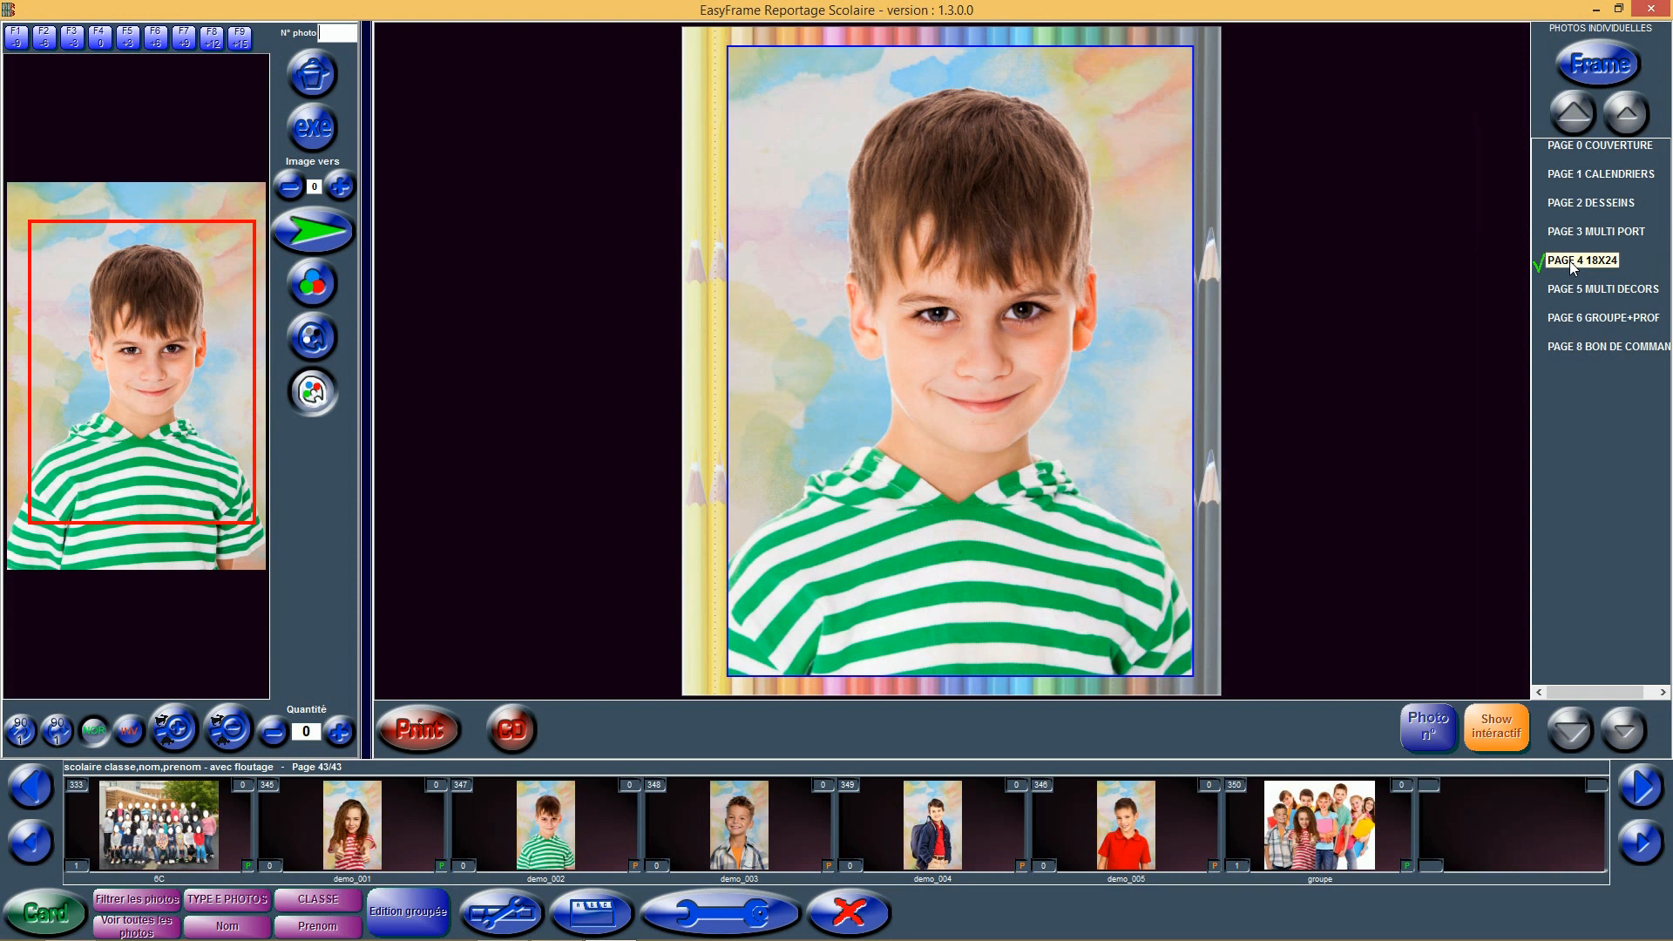
left_click(1576, 290)
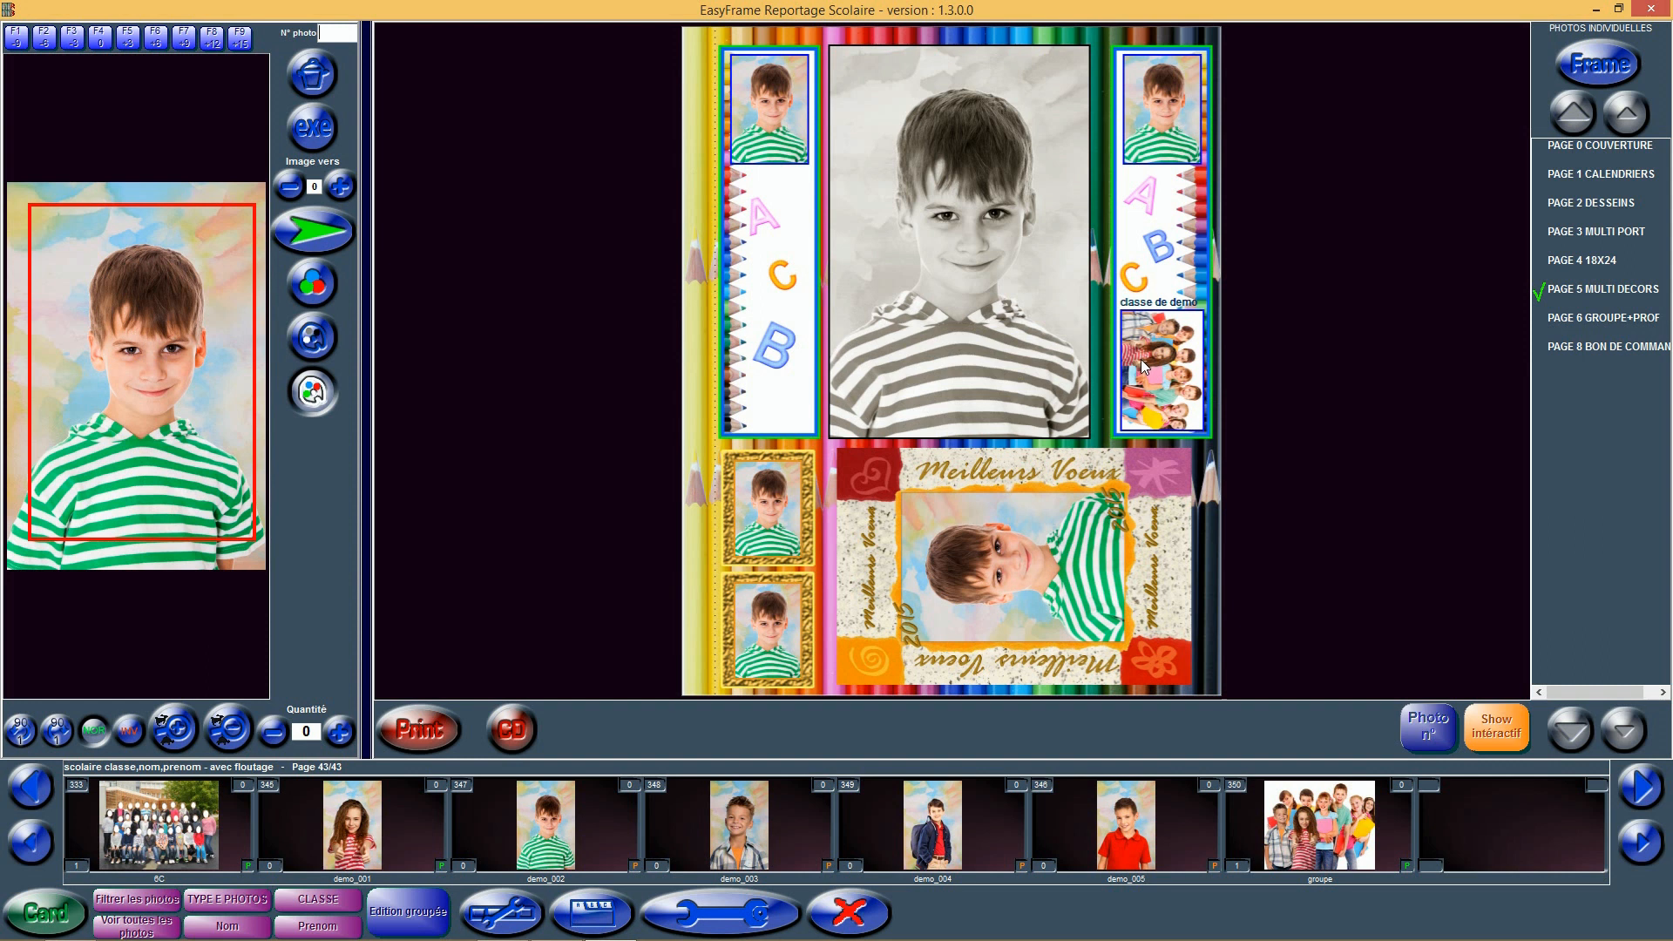
left_click(1561, 321)
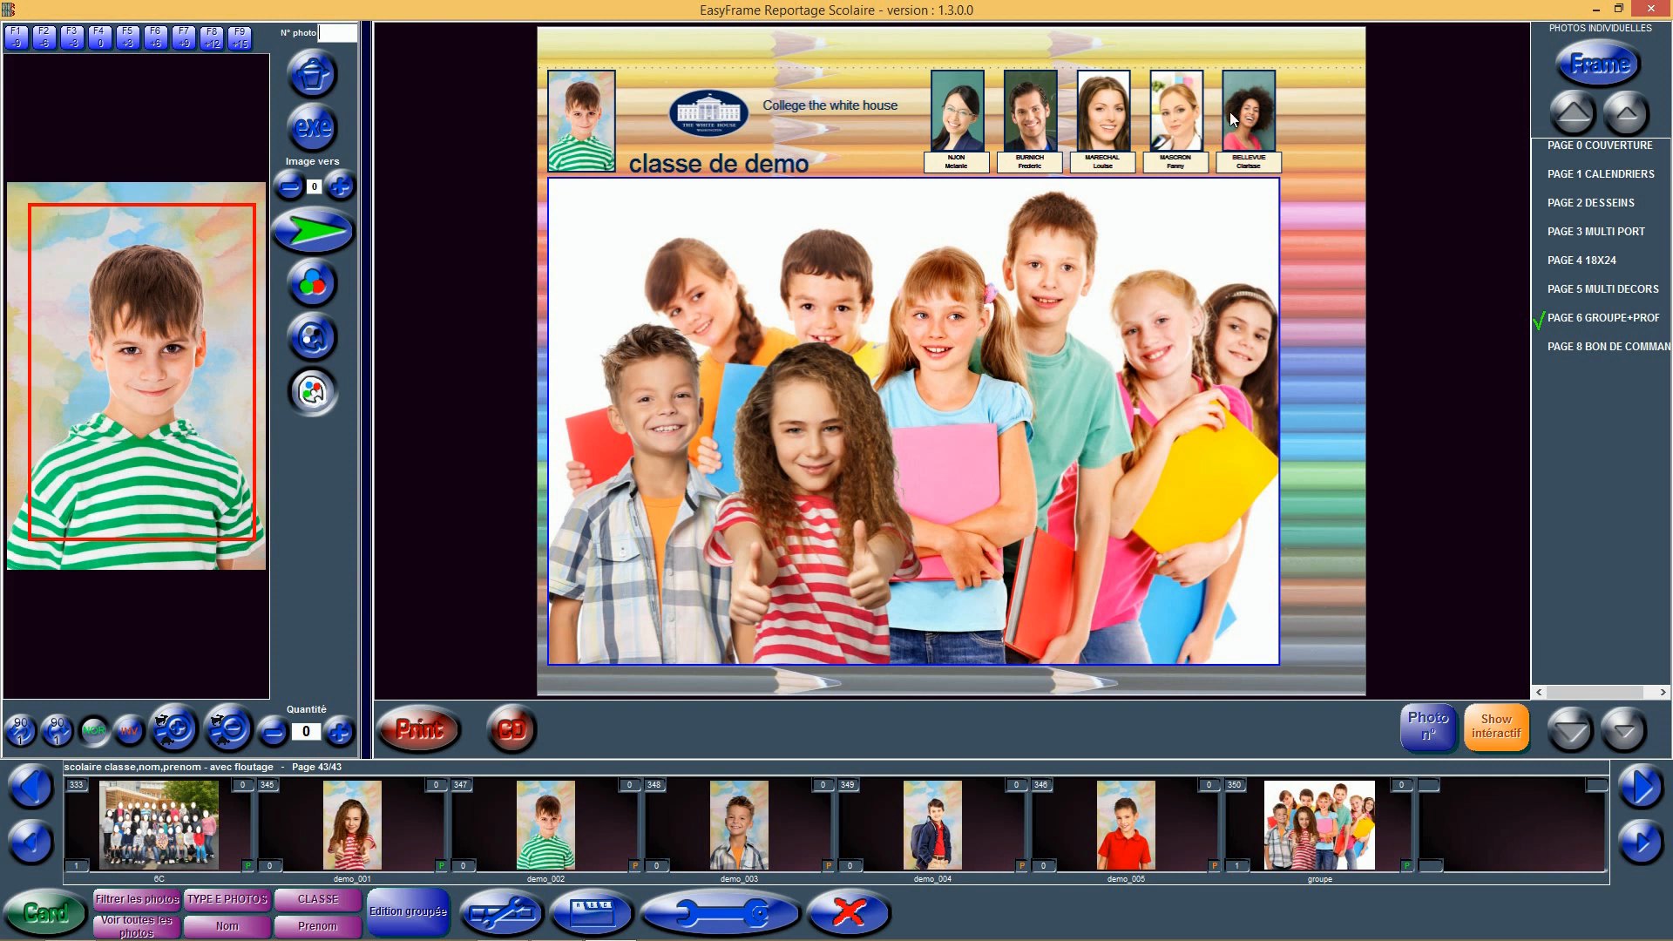
left_click(1593, 347)
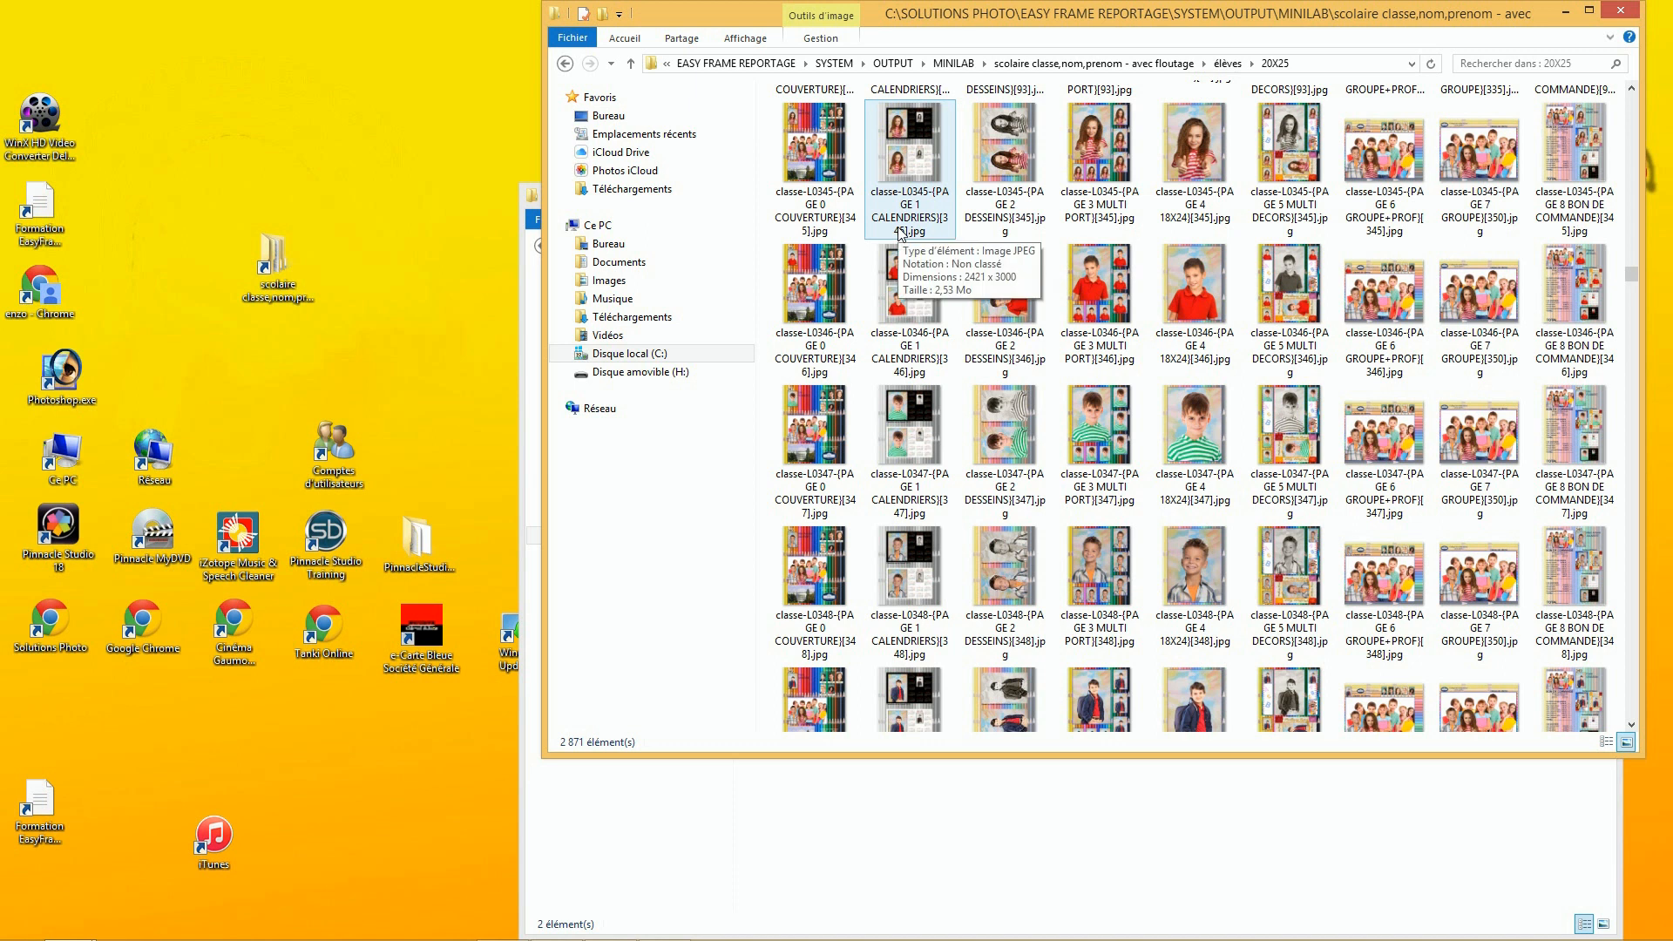
Open photo 345's PAGE 0 COUVERTURE image from the 20X25 output folder and view its pages through PAGE 6 GROUPE+PROF
double_click(816, 143)
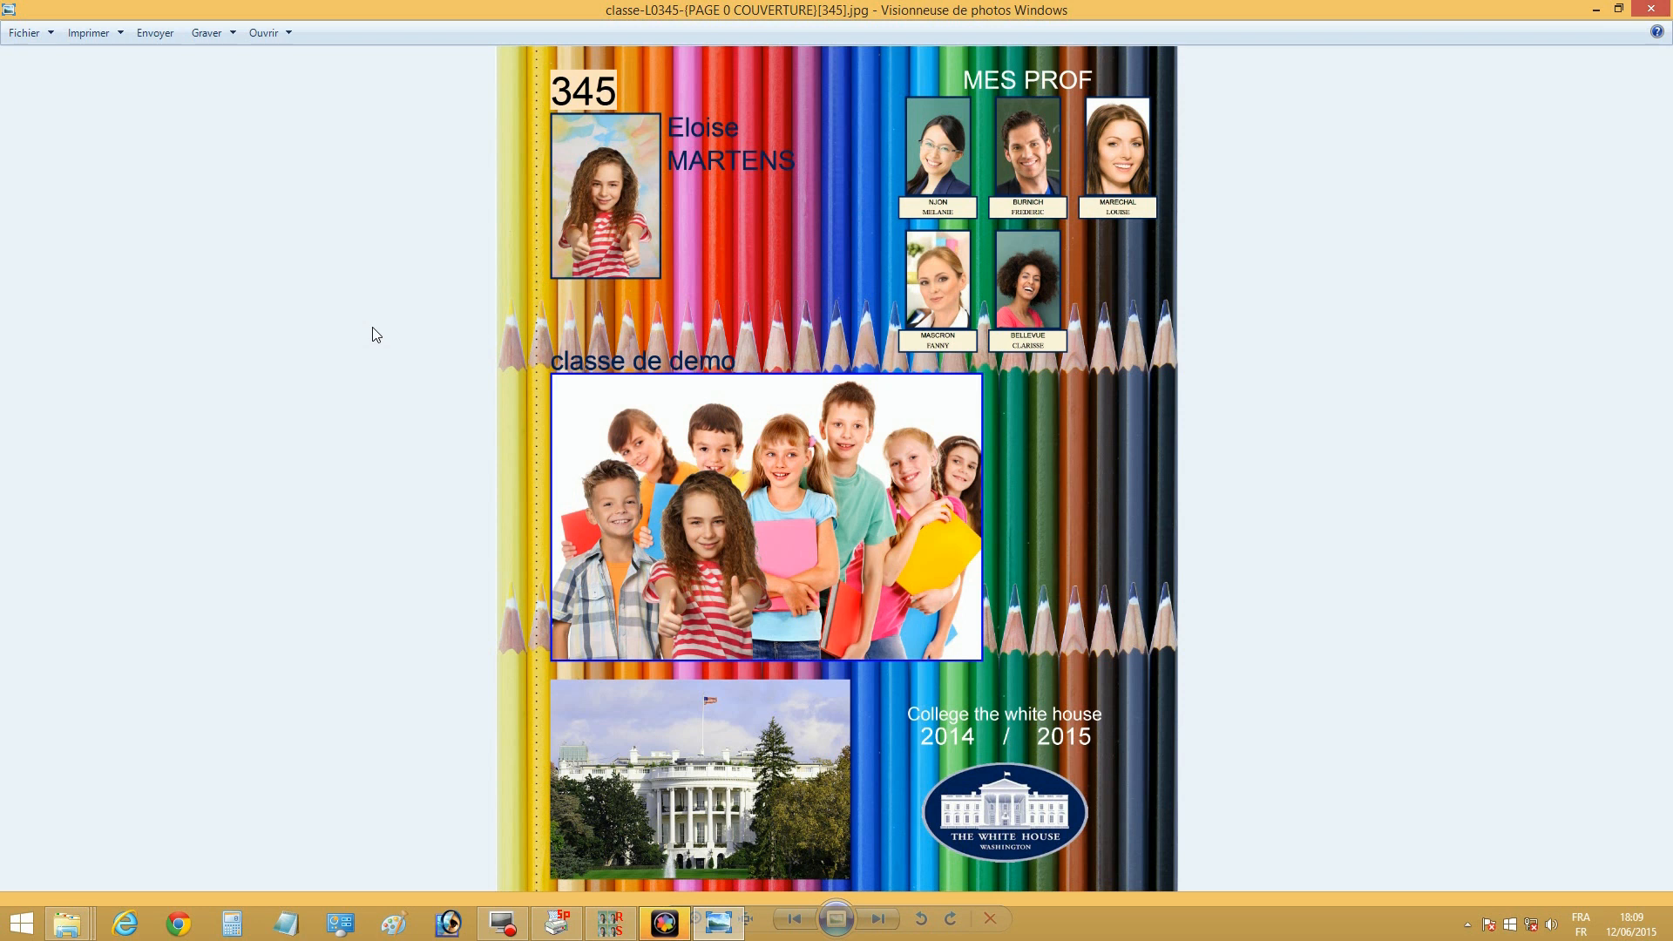
key("Right")
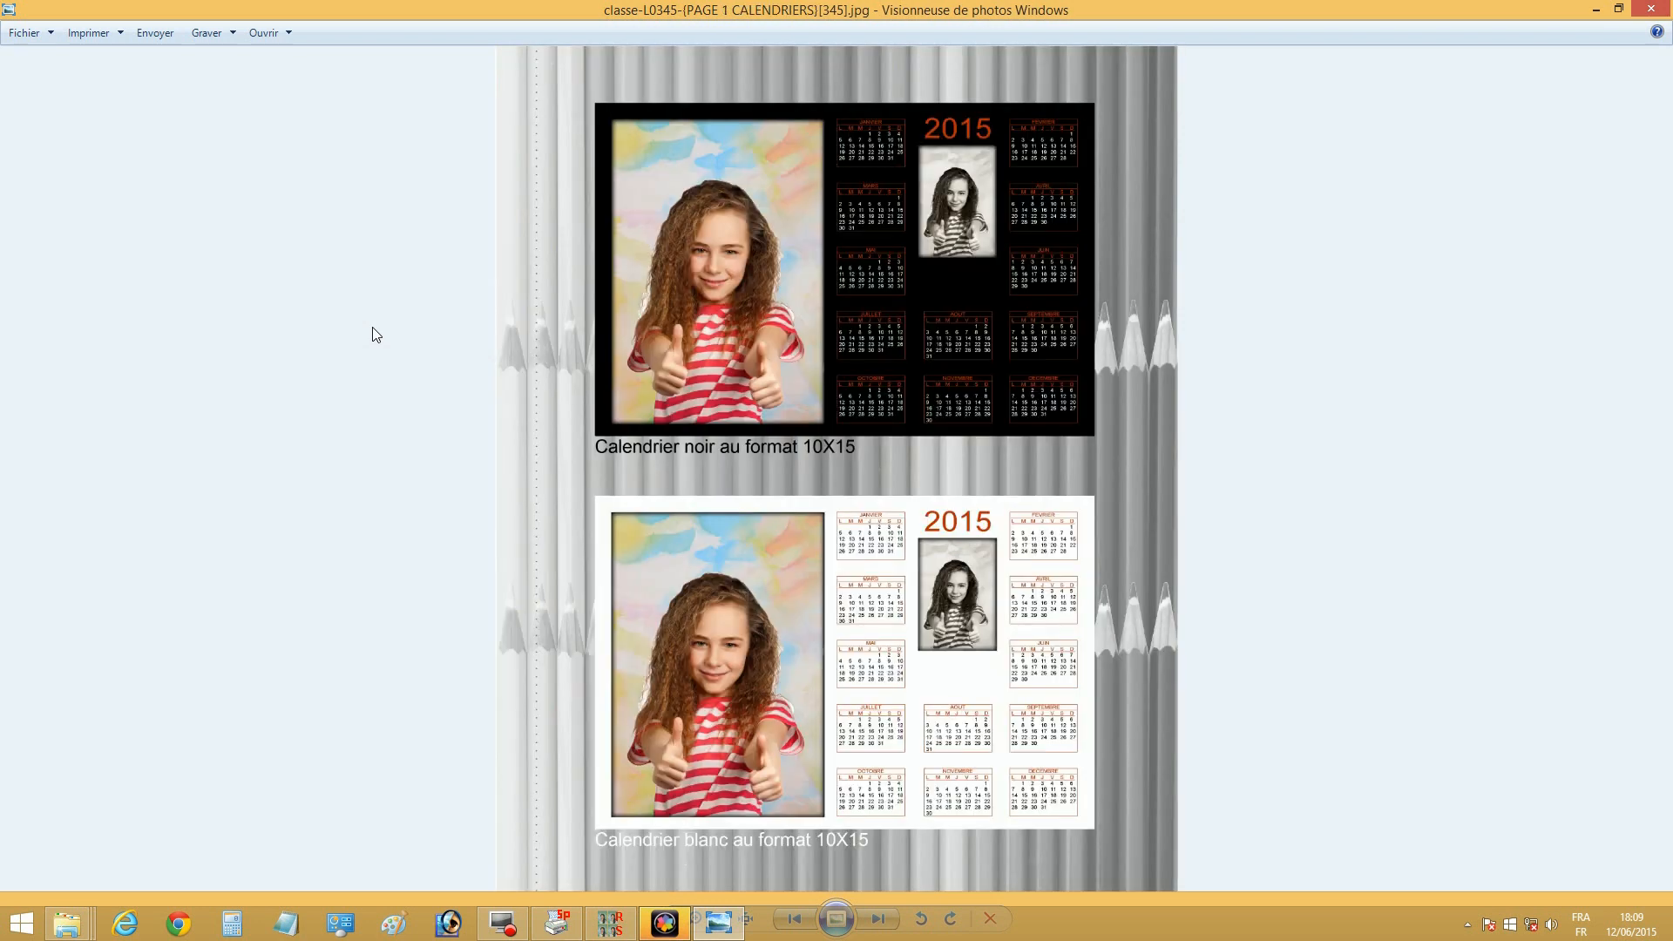
key("Right")
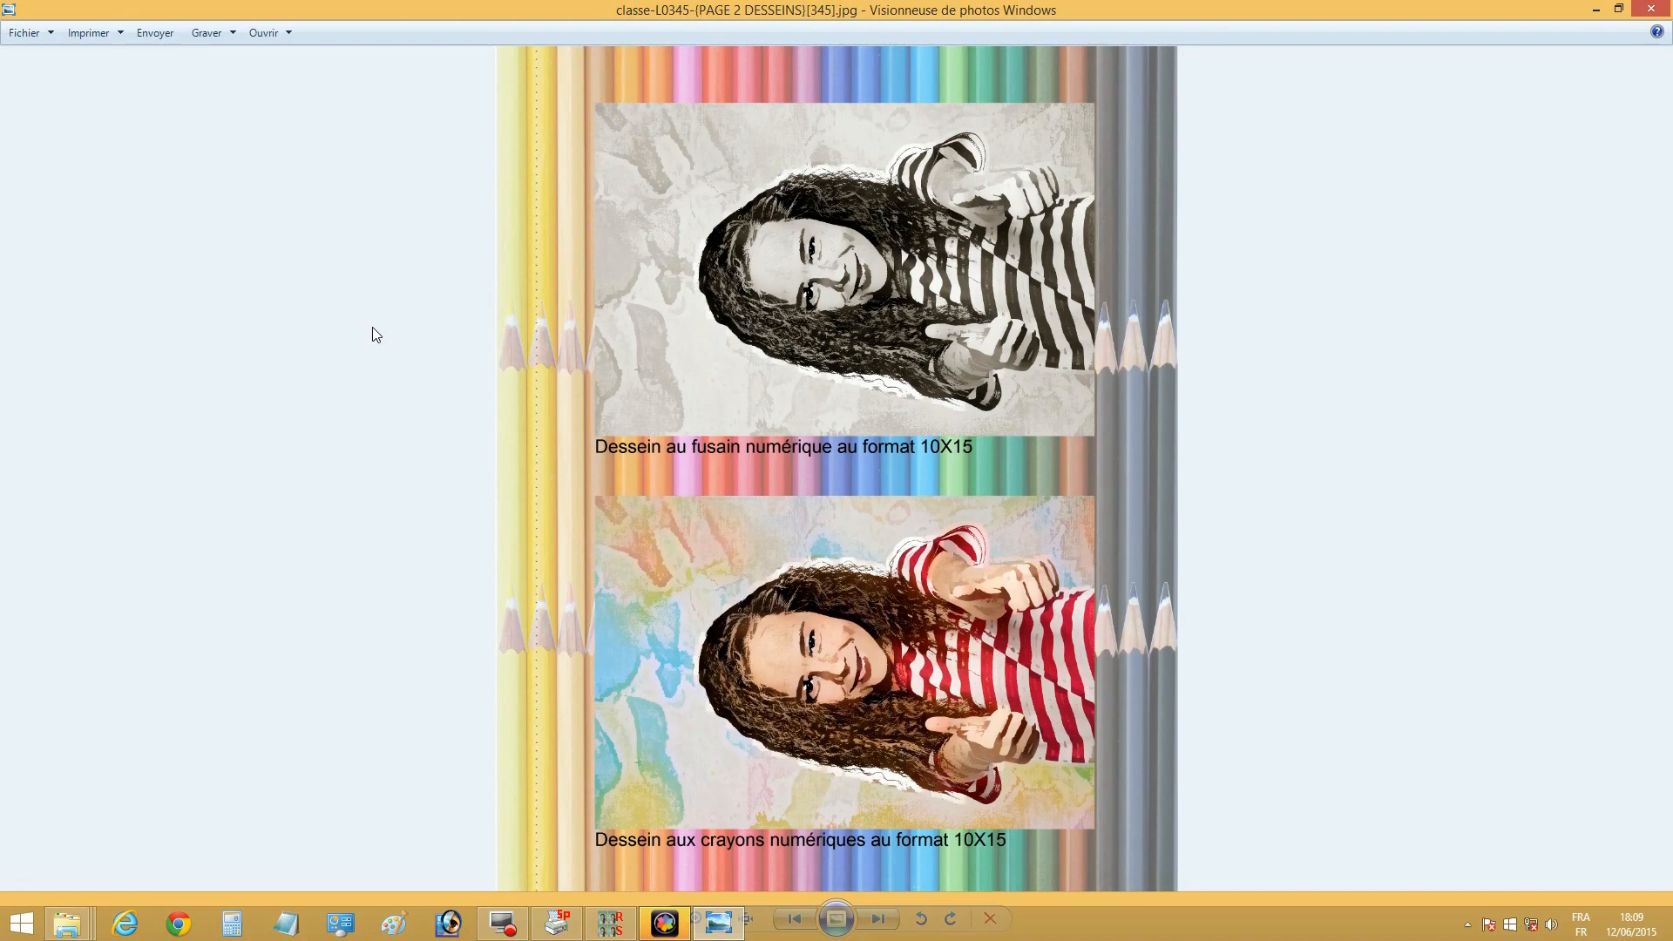
key("Right")
key("Right")
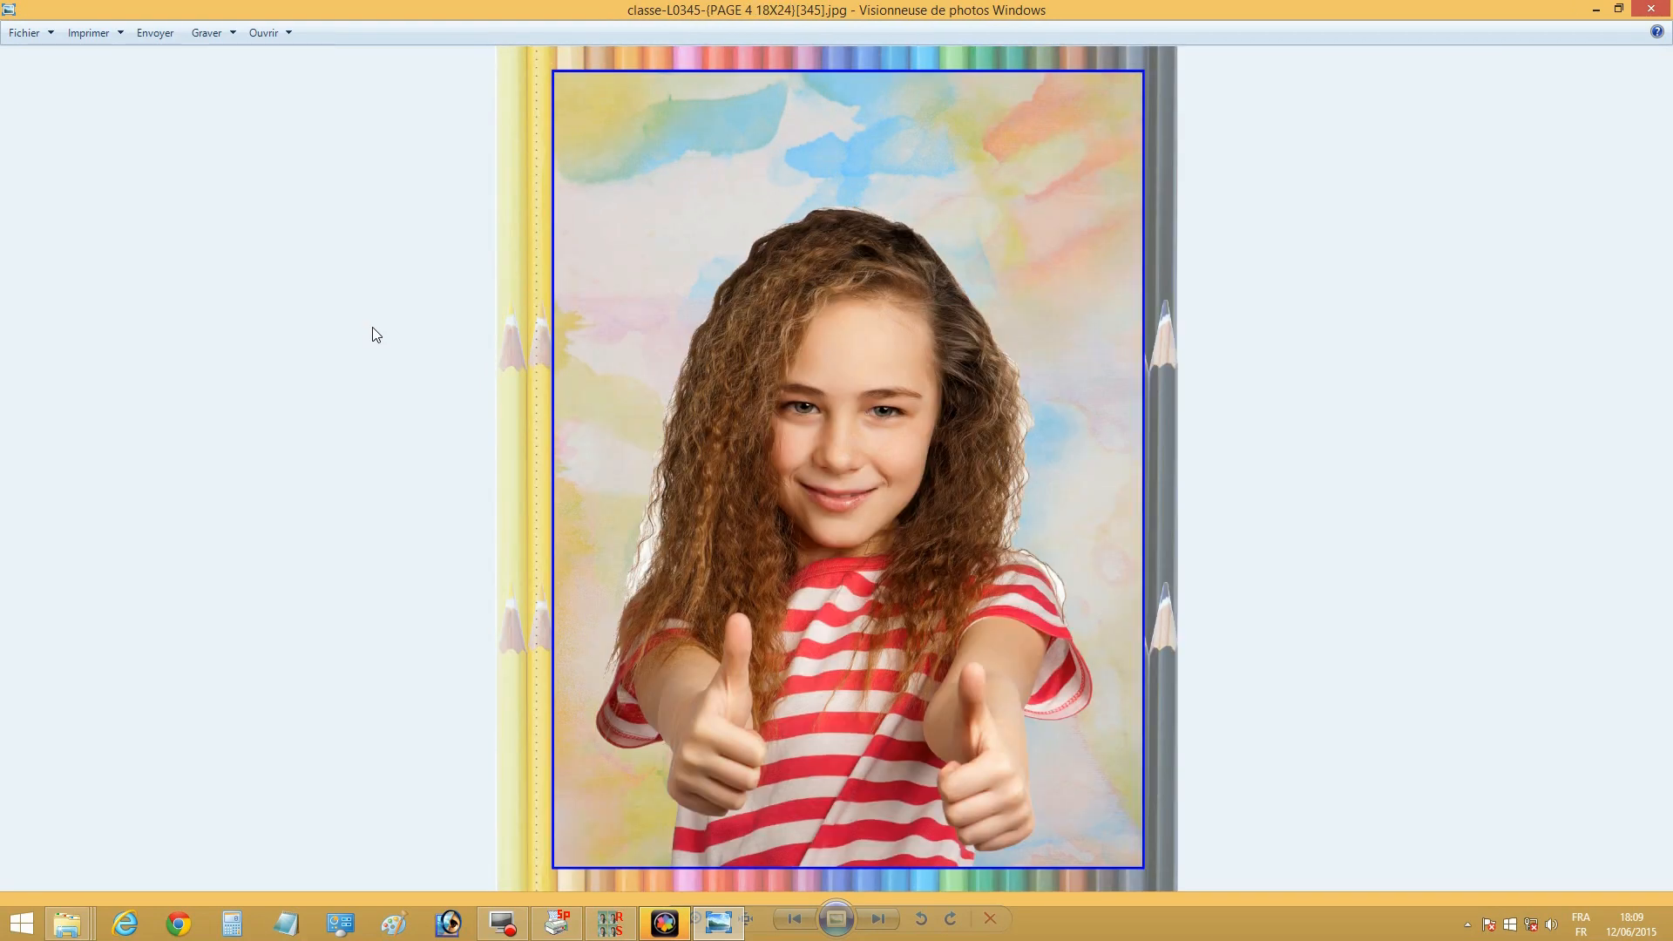
key("Right")
key("Right")
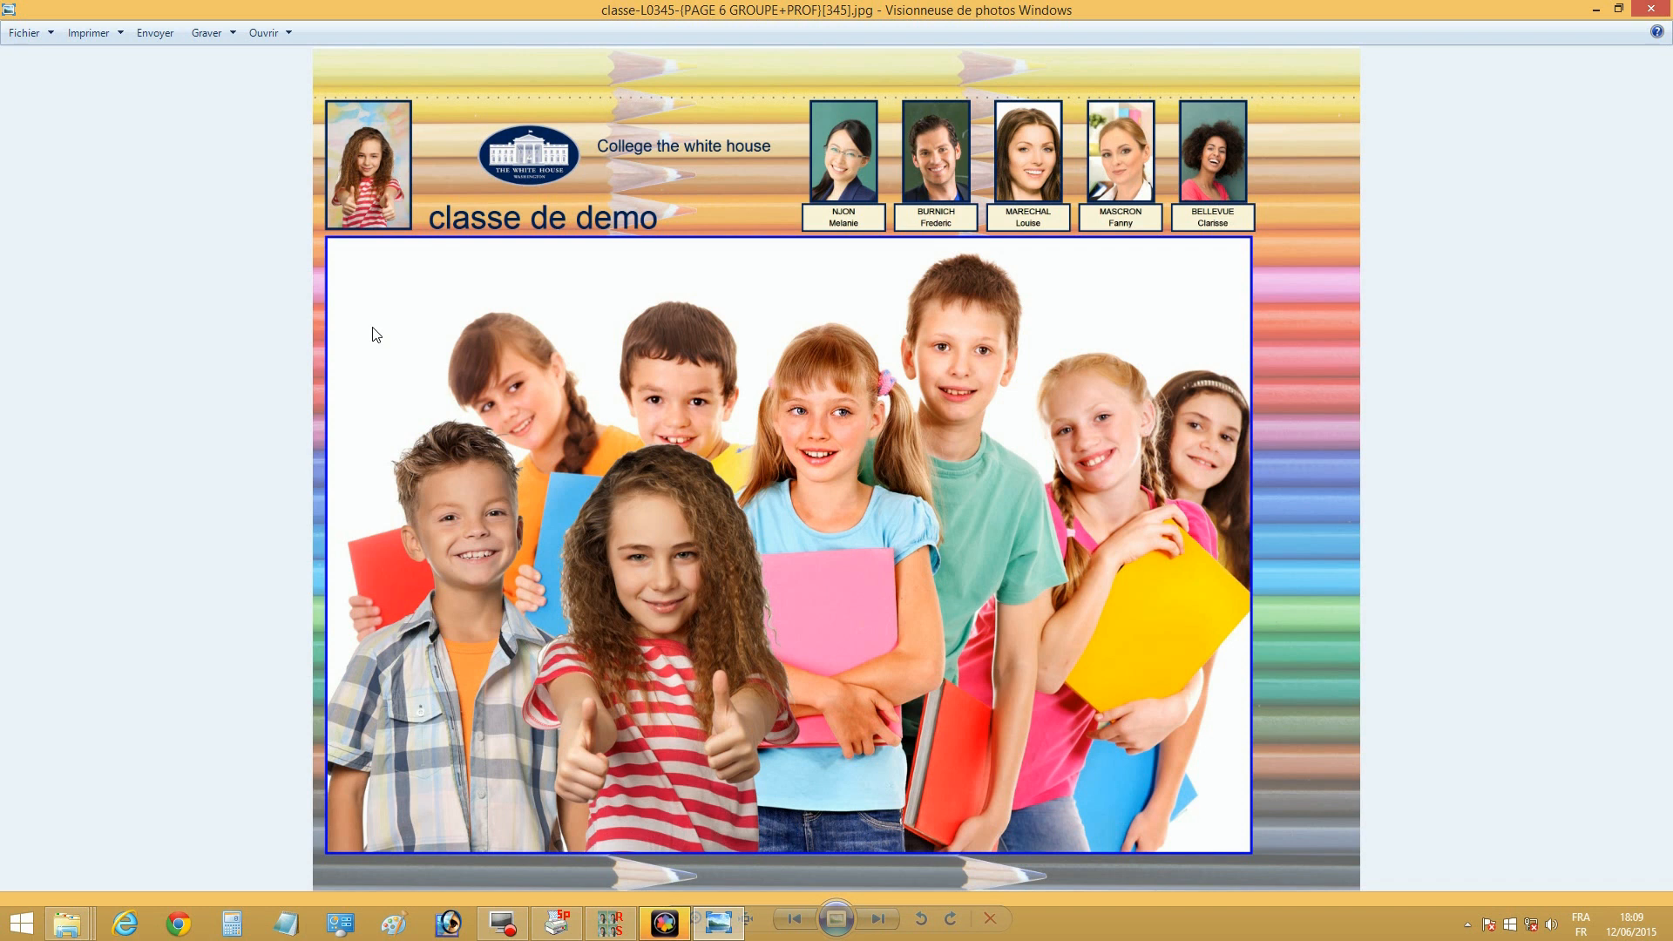
Compare photo 345's PAGE 6 GROUPE+PROF with PAGE 7 GROUPE and continue to the PAGE 8 BON DE COMMANDE image
key("Right")
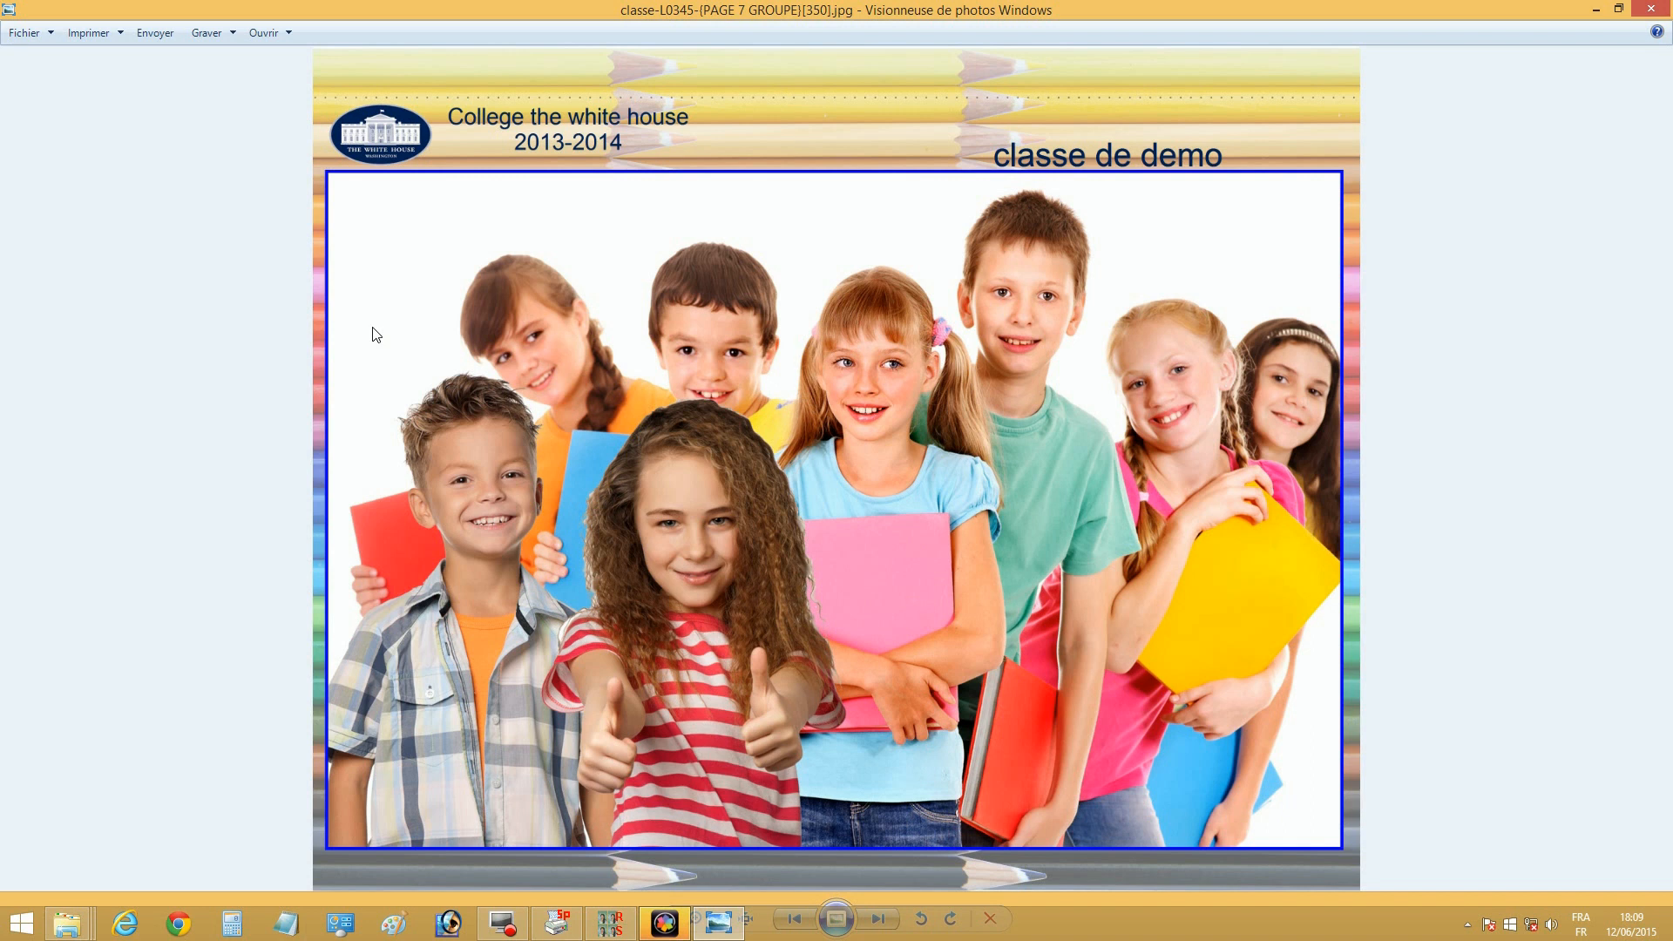
key("Left")
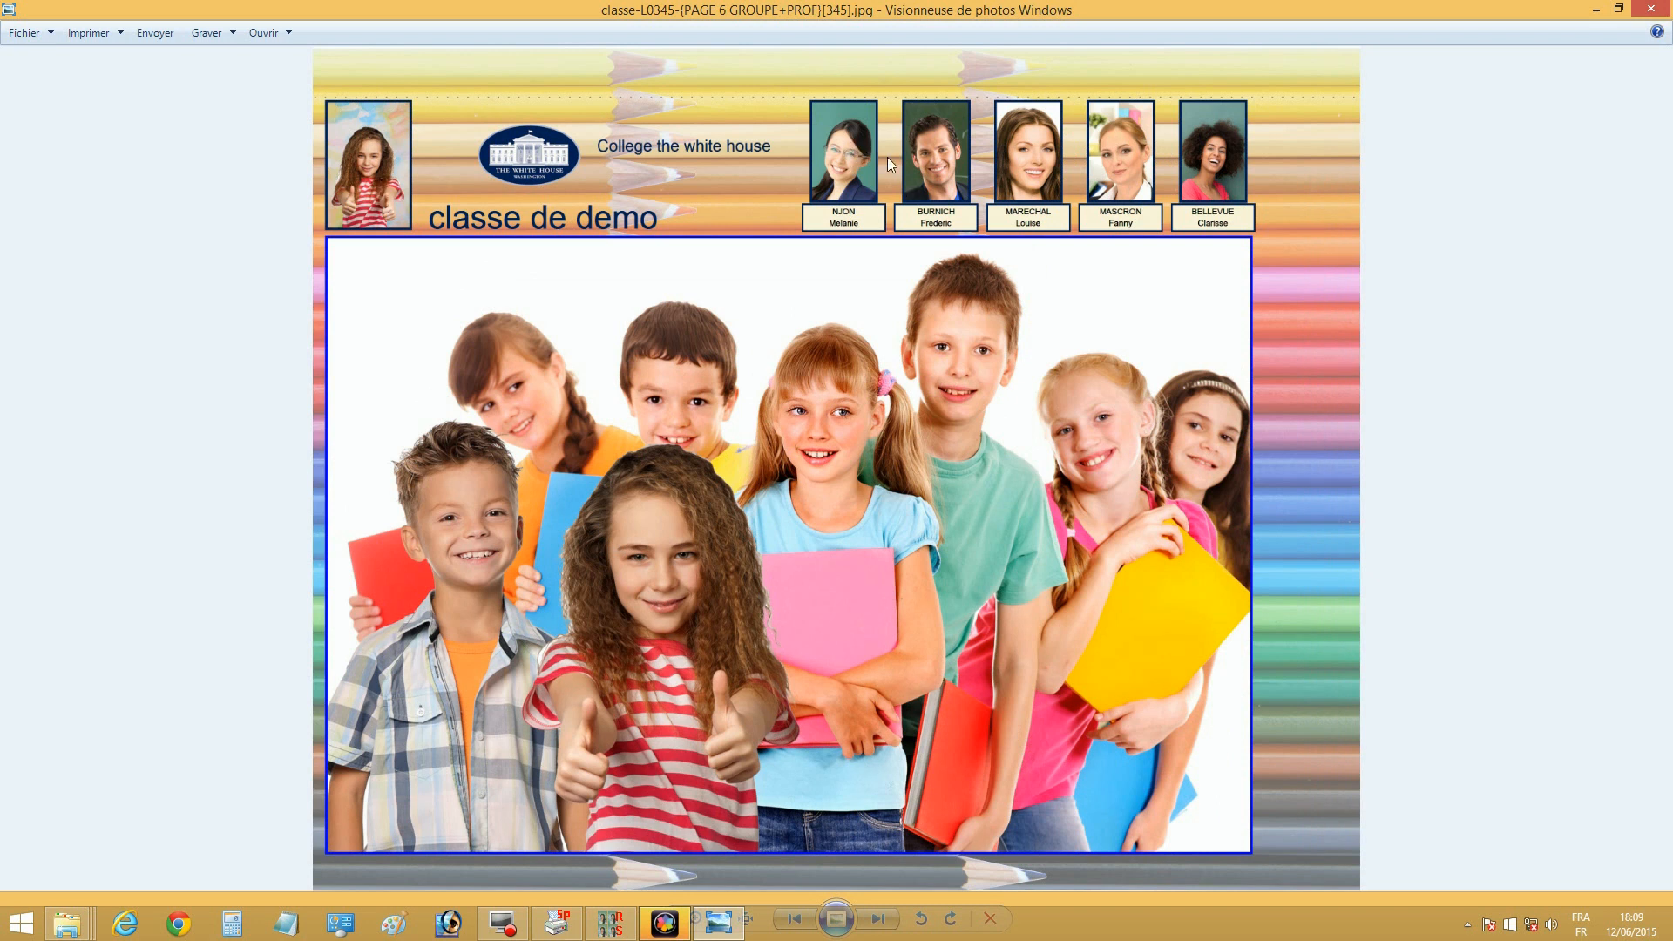
key("Right")
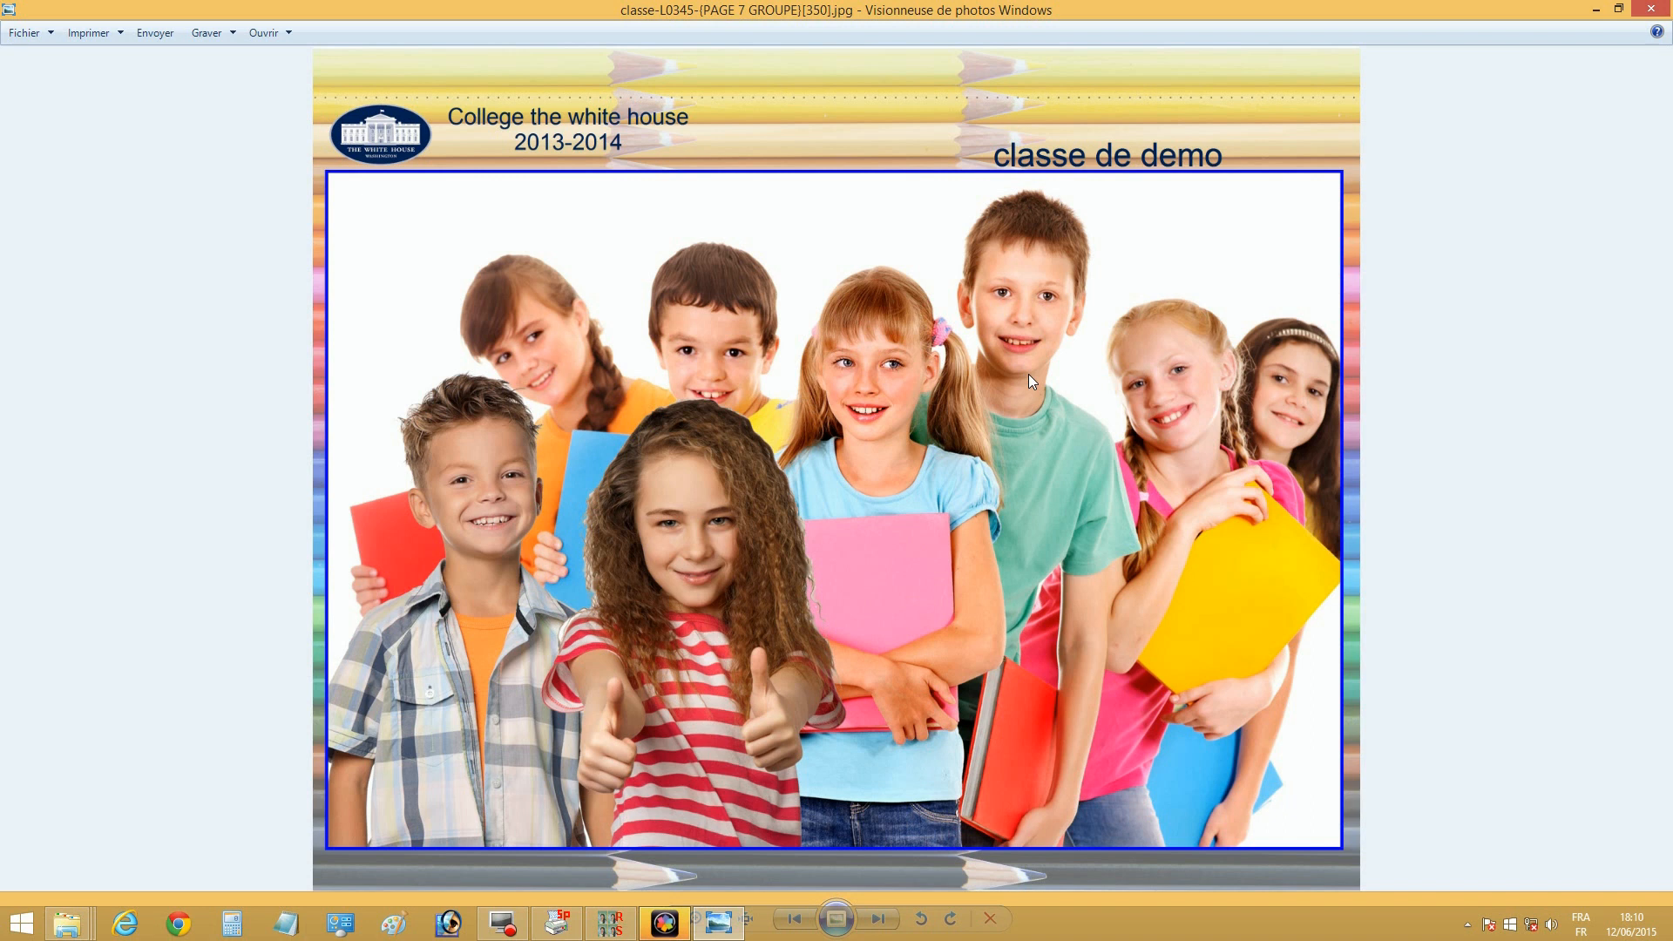
key("Left")
key("Right")
key("Right")
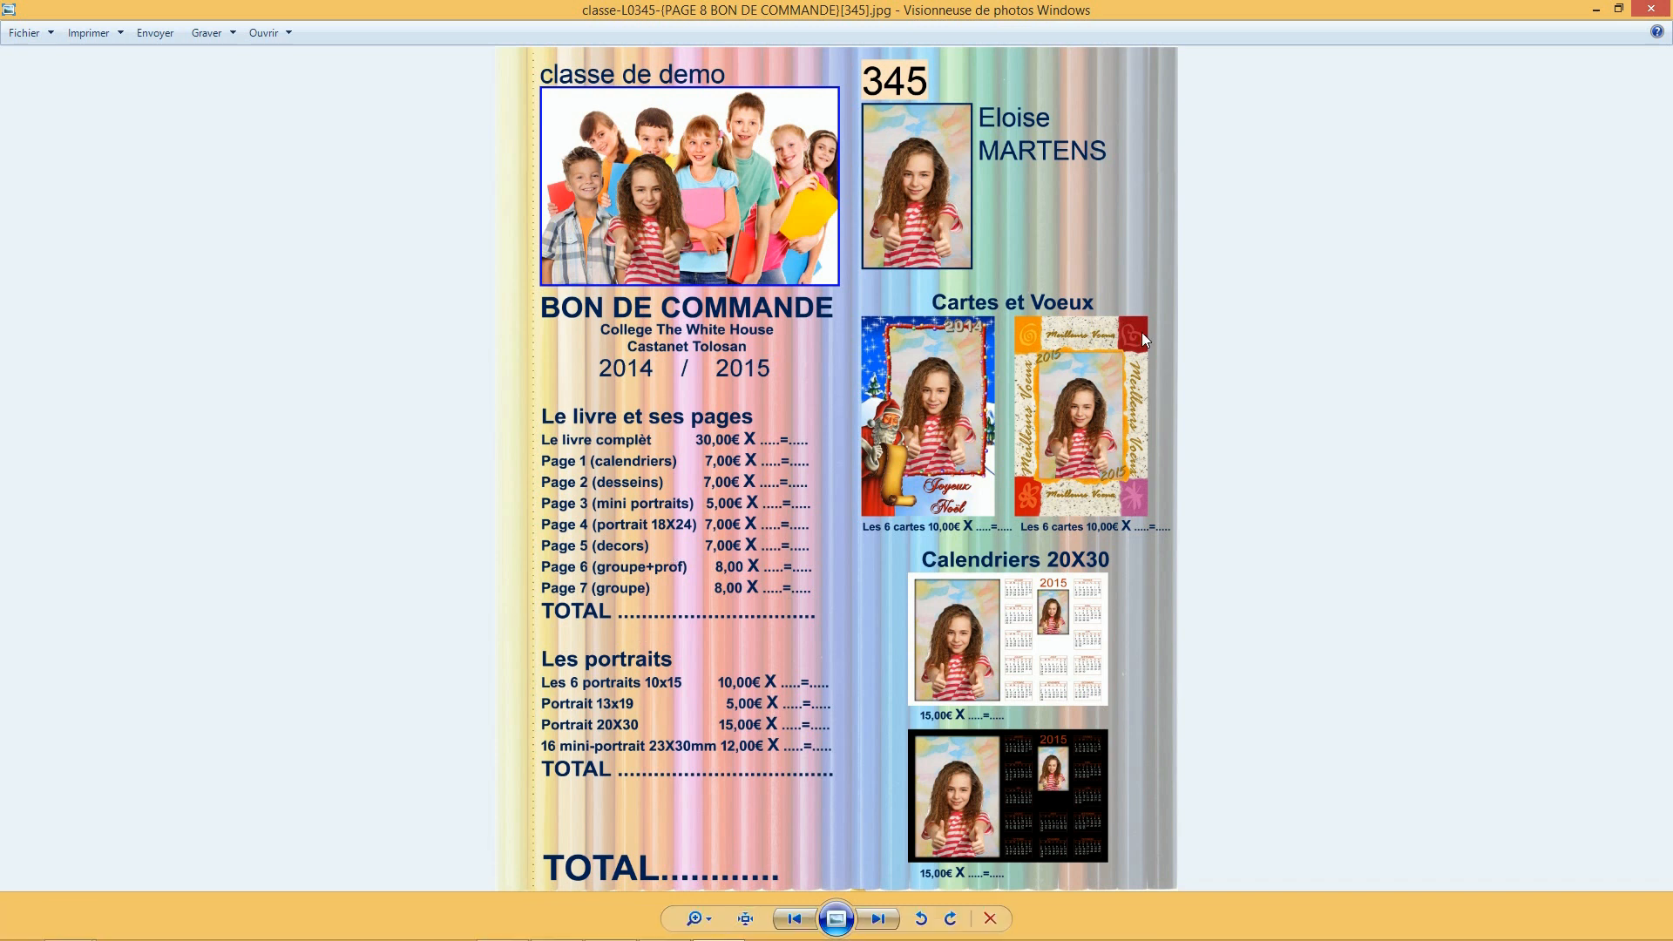
View photo 346's generated pages, from PAGE 0 COUVERTURE to PAGE 8 BON DE COMMANDE
key("Right")
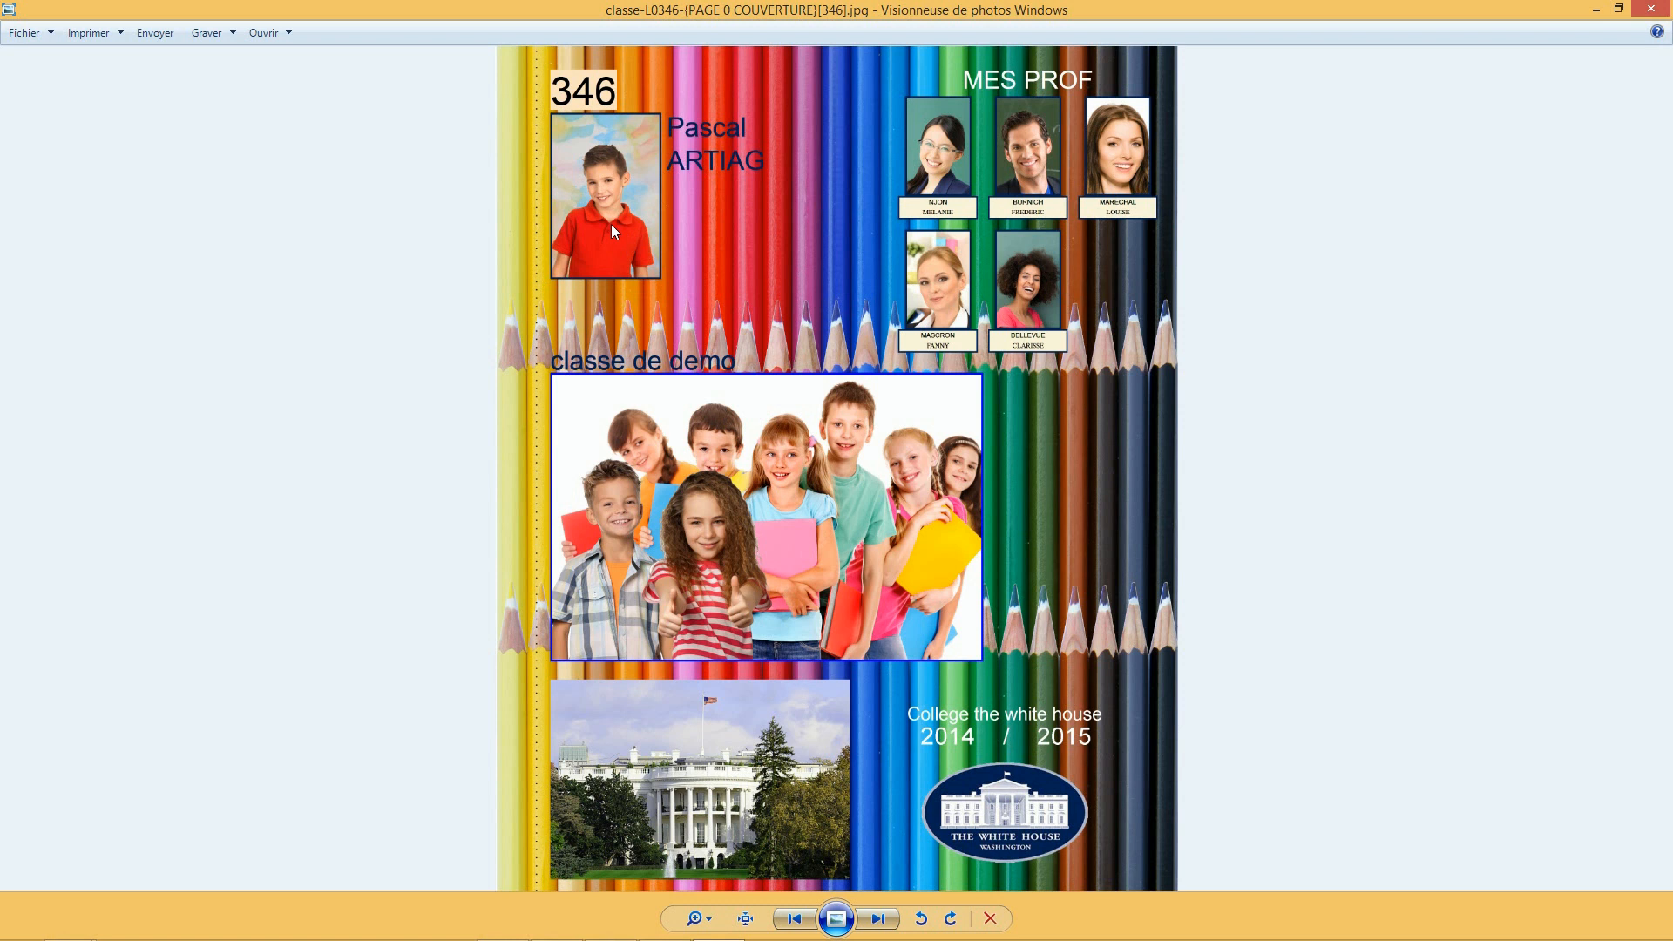
key("Right")
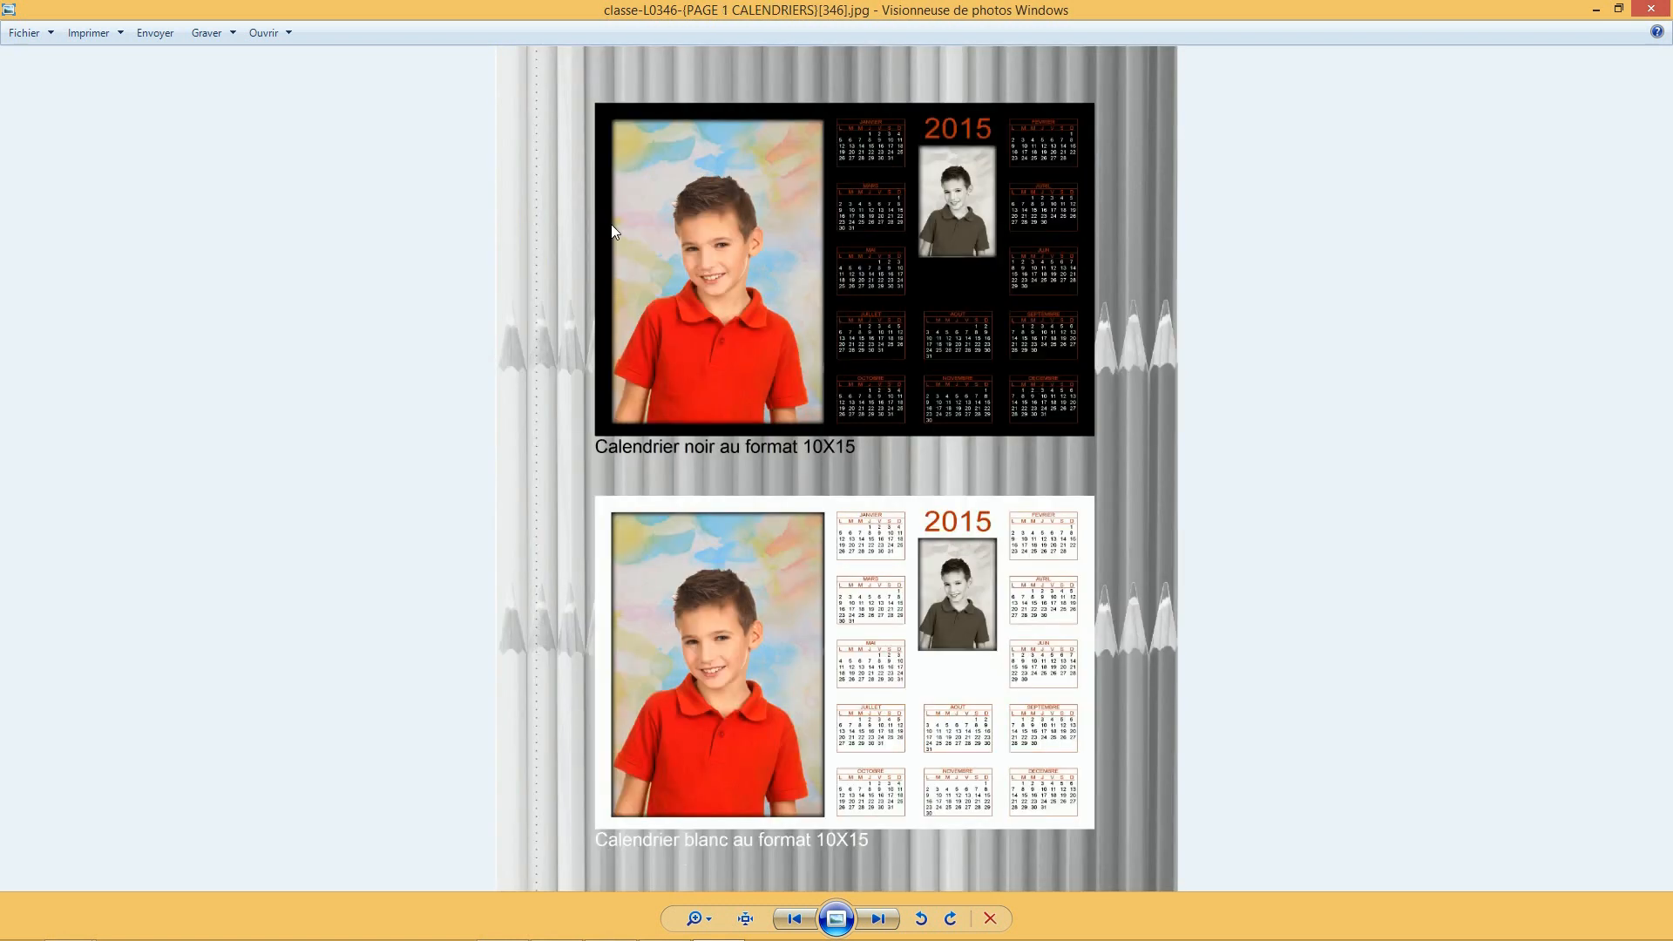
key("Right")
key("Right")
key("Right")
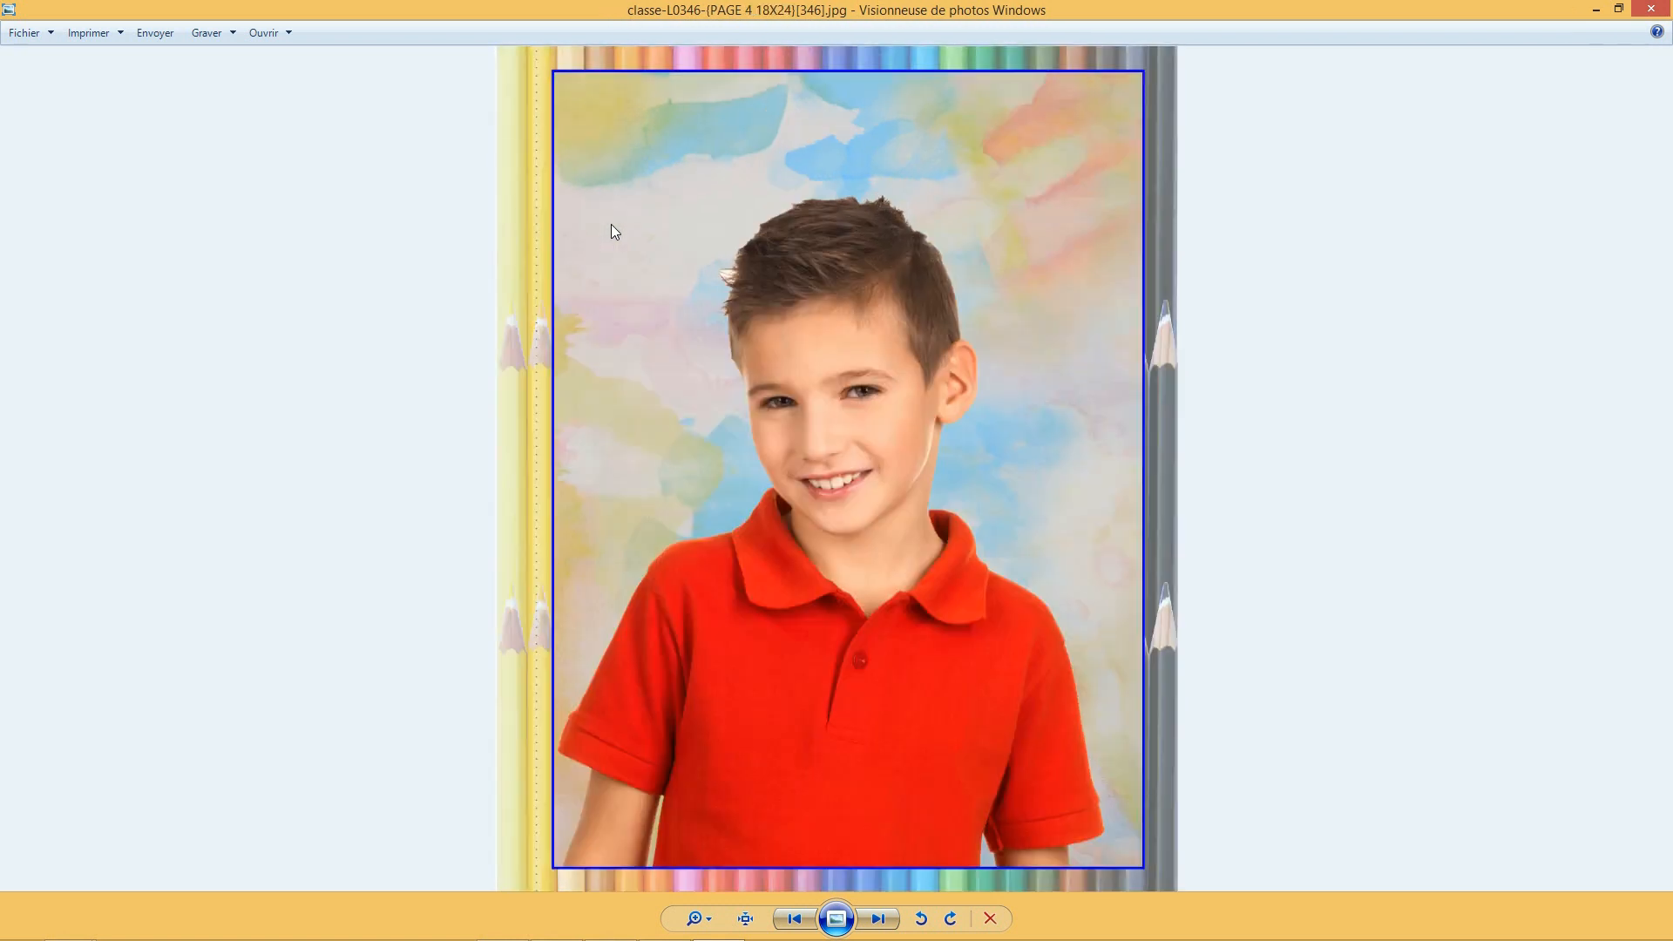
key("Right")
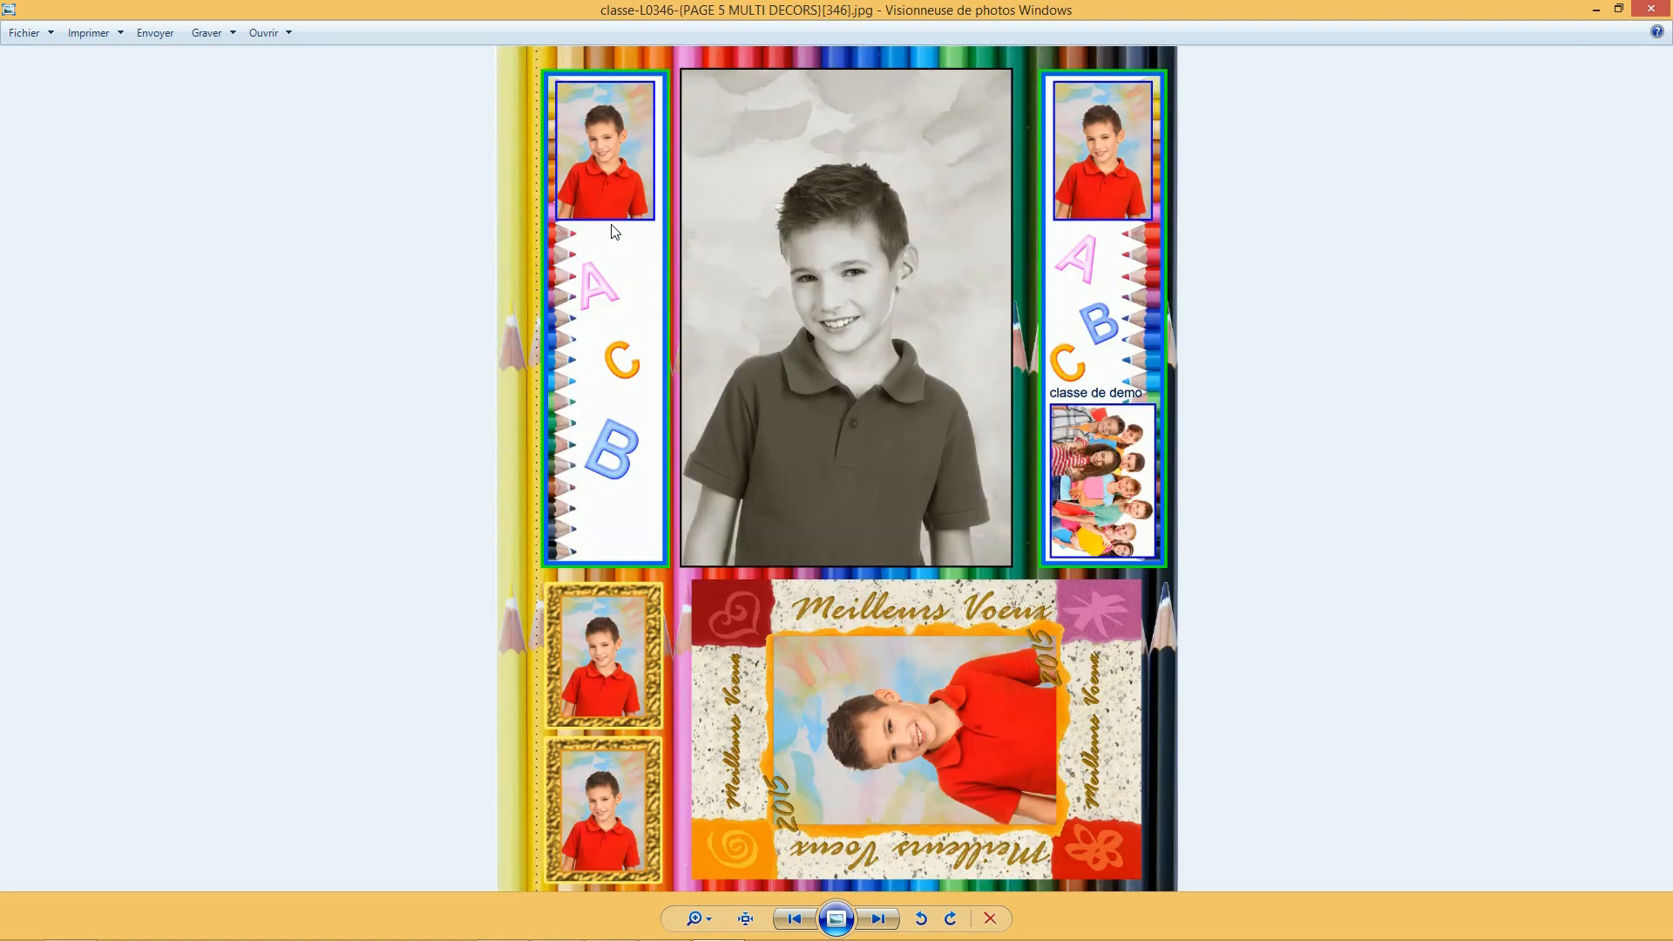
key("Right")
key("Right")
key("Right")
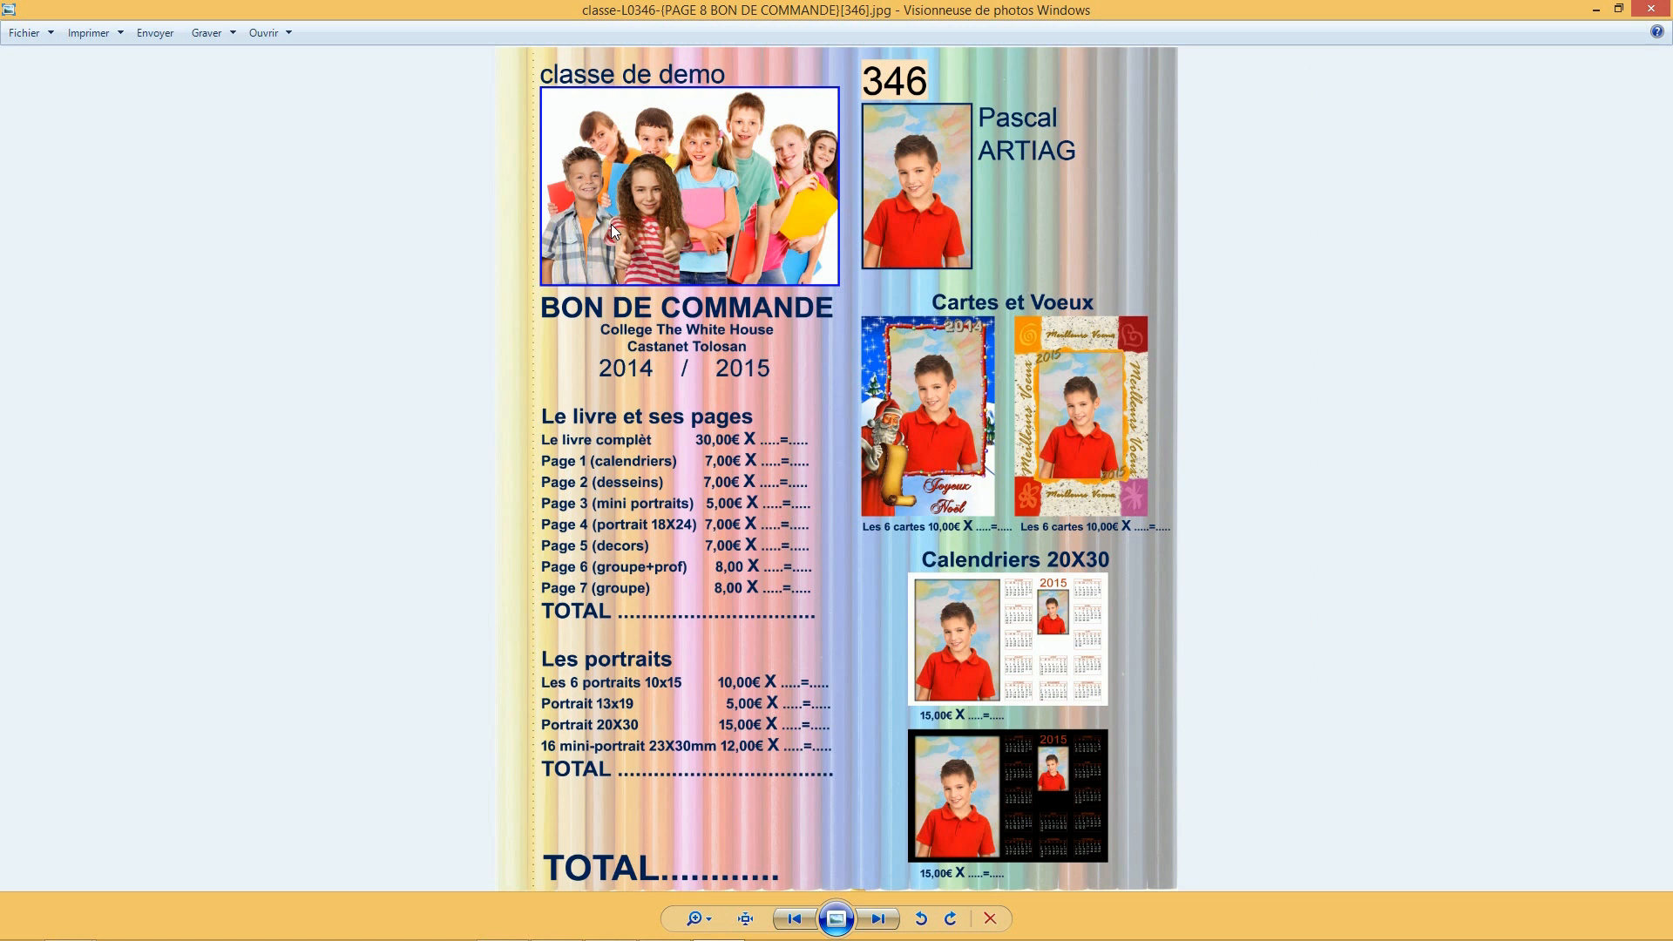
View photo 347's generated pages, from PAGE 0 COUVERTURE to PAGE 8 BON DE COMMANDE
key("Right")
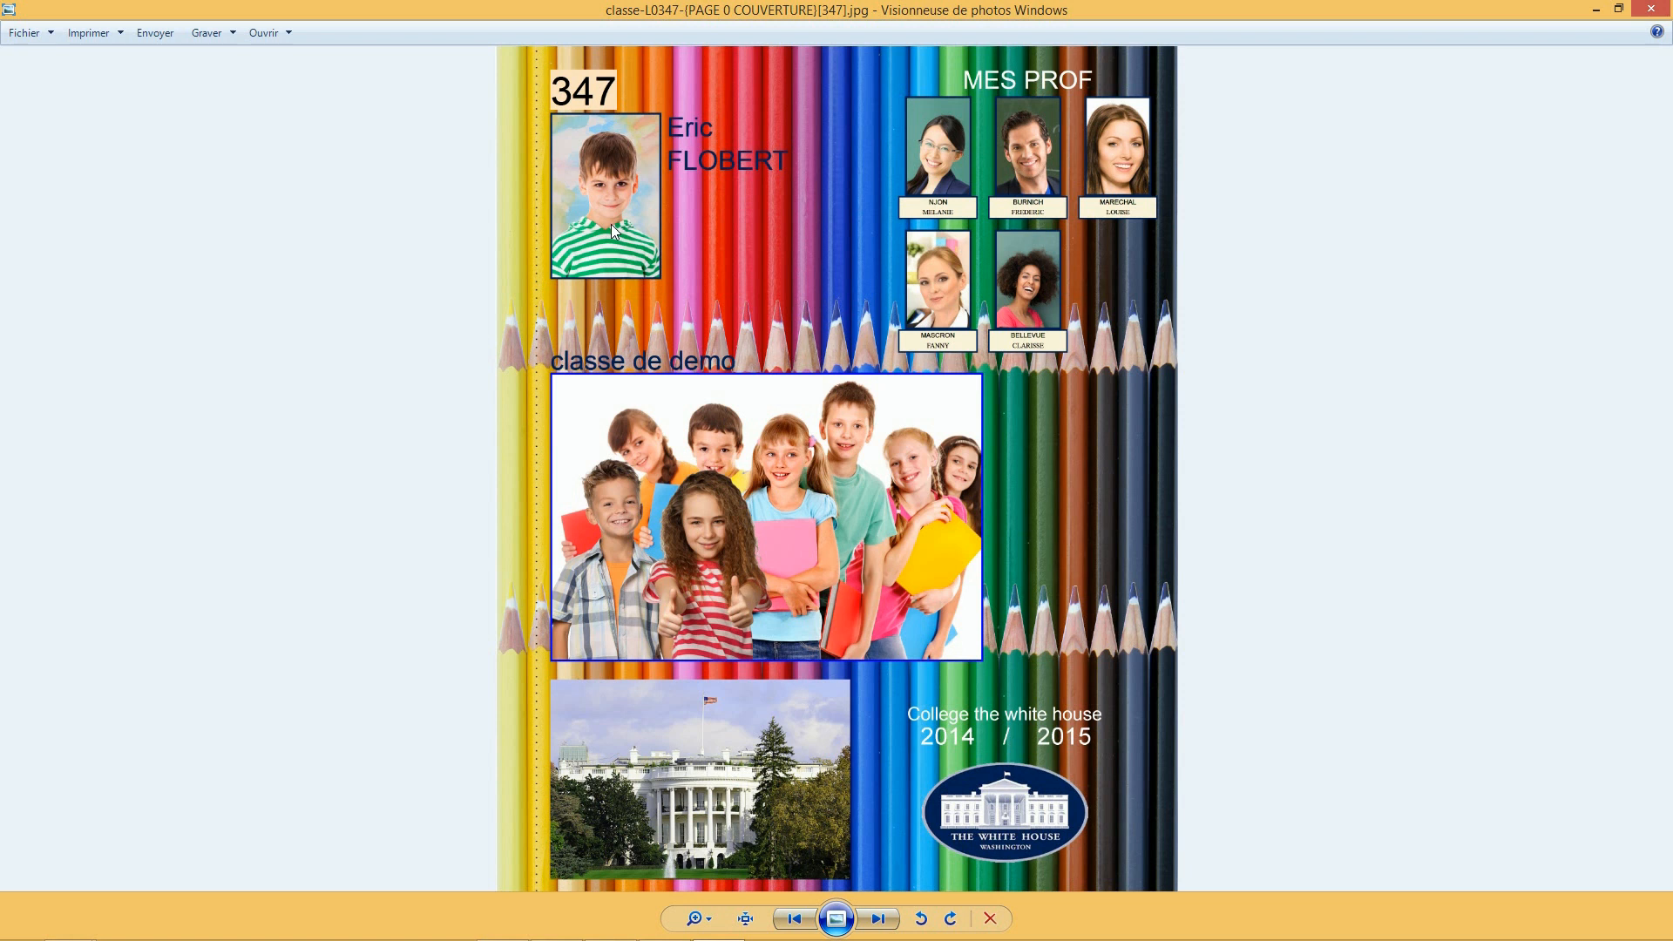
key("Right")
key("Right")
key("Right")
key("Right")
key("Right")
key("Right")
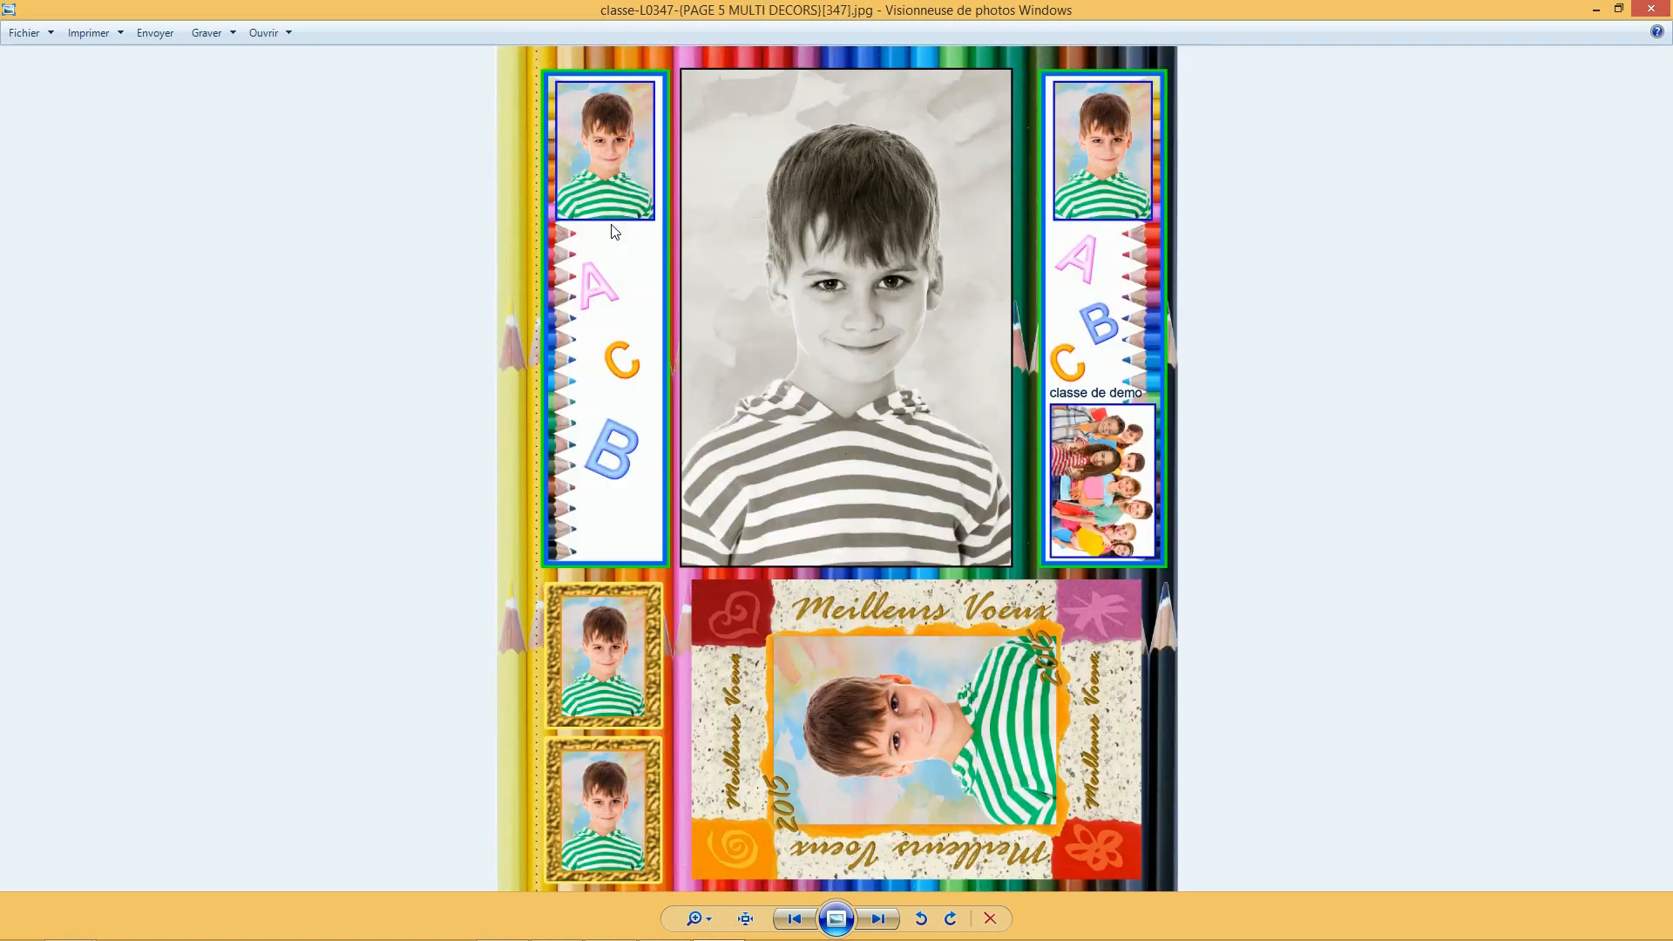
key("Right")
key("Right")
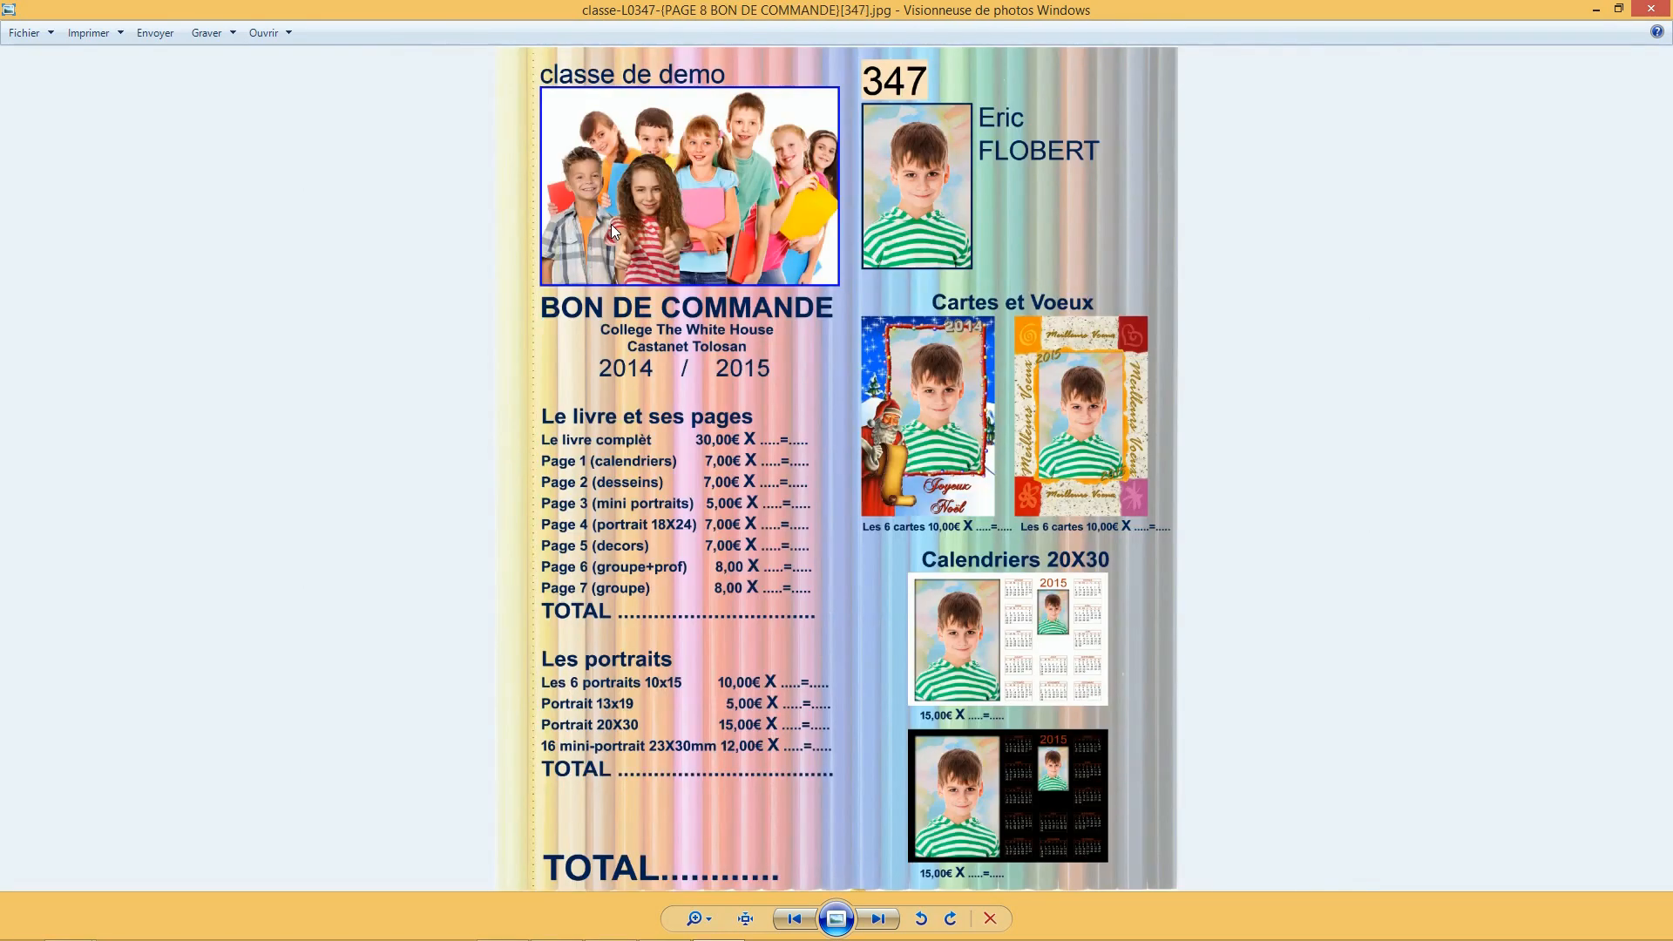
View photo 348's generated pages, from PAGE 0 COUVERTURE to PAGE 7 GROUPE
key("Right")
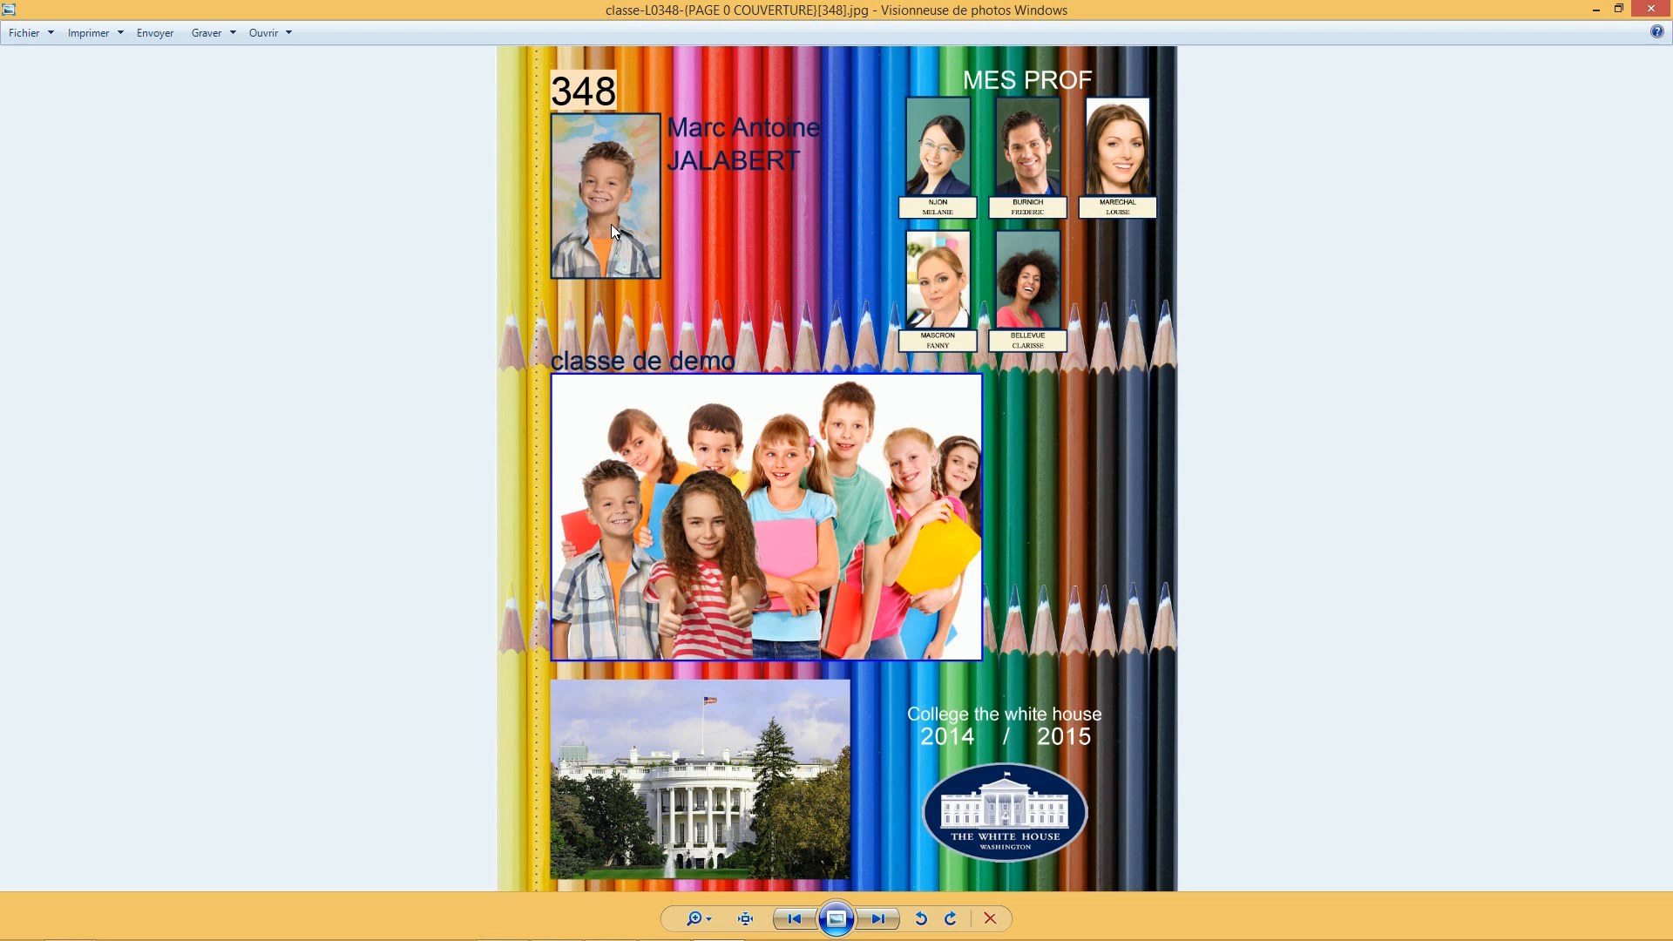
key("Right")
key("Right")
key("Right")
key("Right")
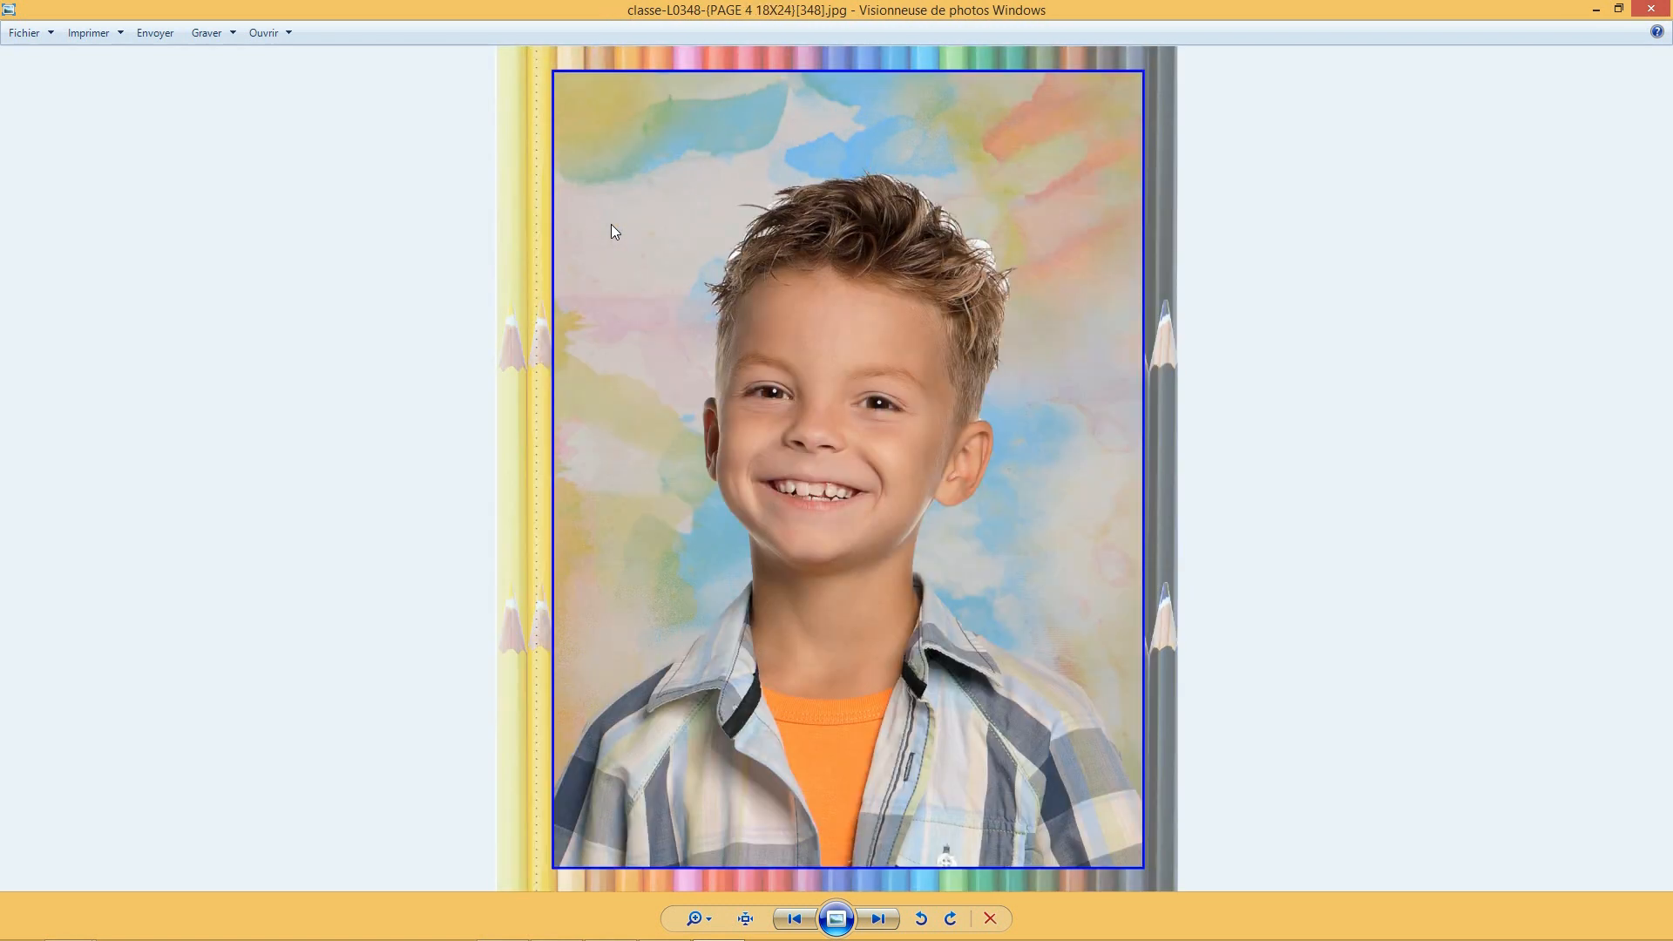
key("Right")
key("Right")
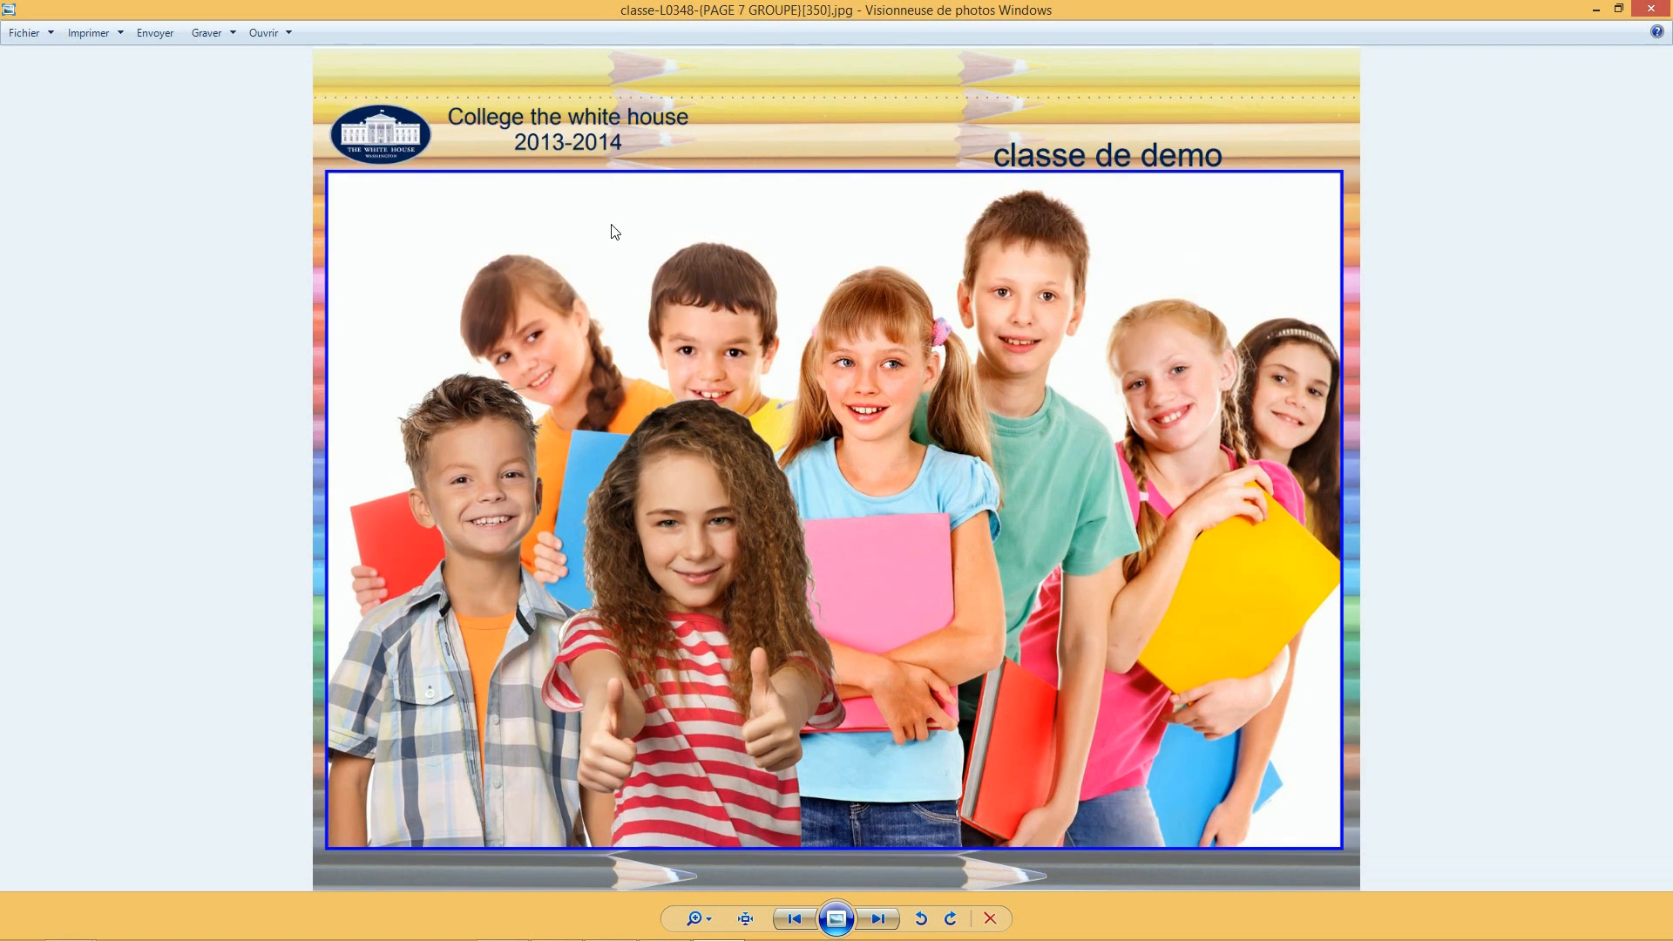
Close the image viewer and select all the generated page images in the élèves 20X25 folder
left_click(1653, 12)
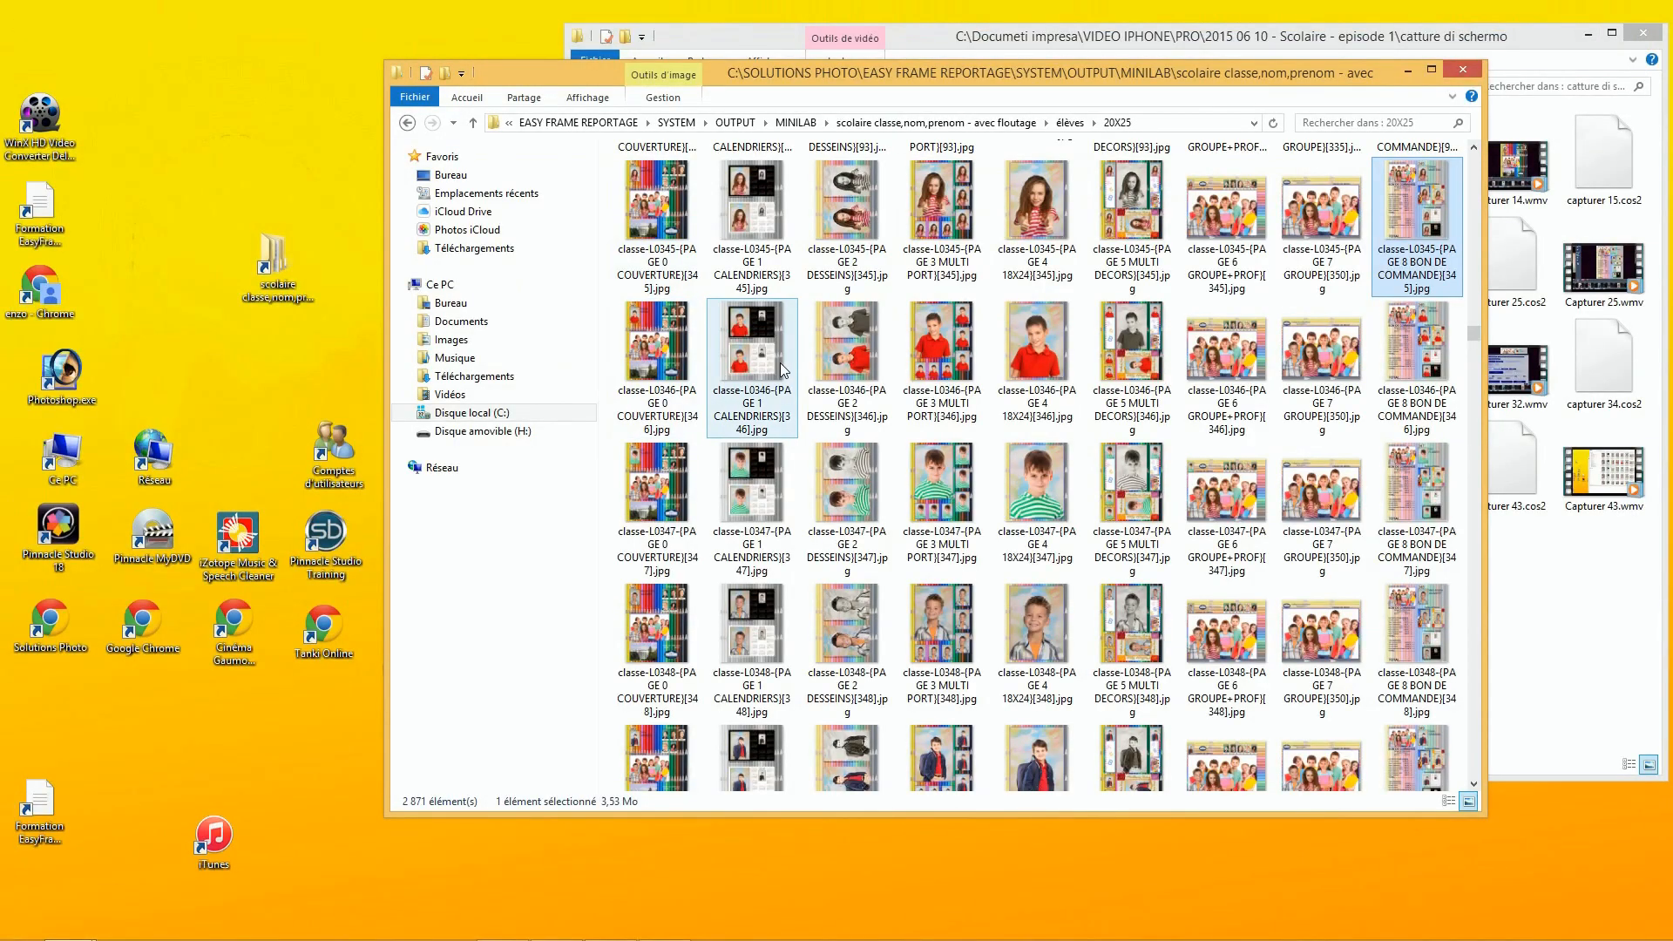
left_click(776, 365)
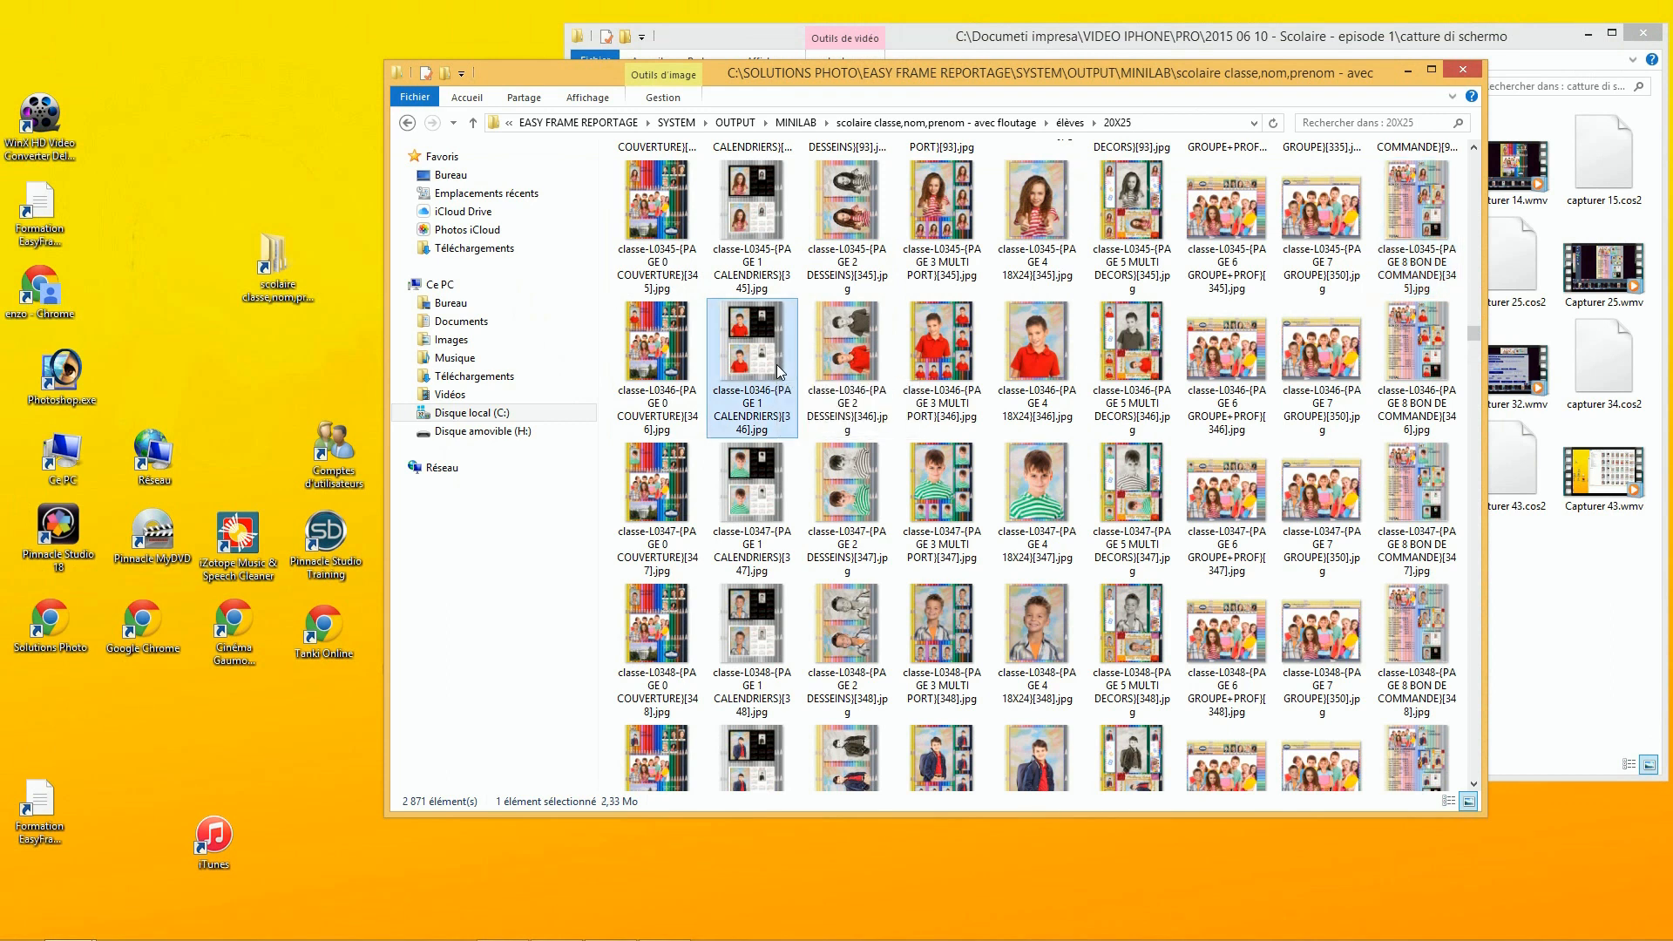
key("ctrl+a")
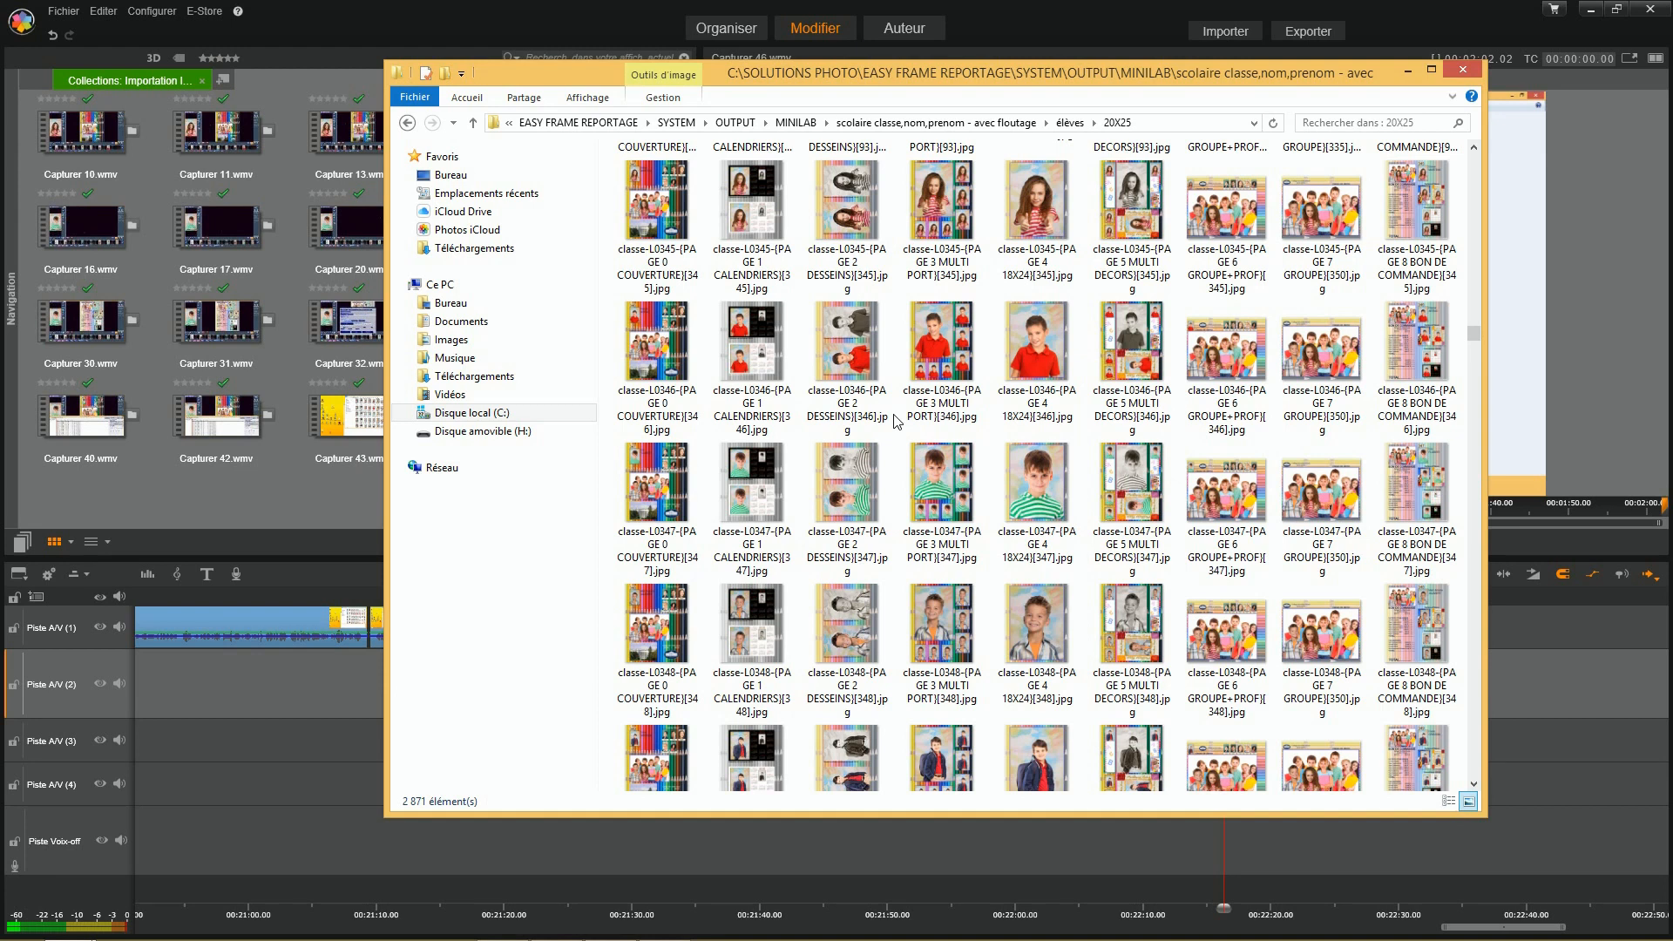
Go back up to the school's output folder and open the 20X25 folder inside trombinoscopes classe
left_click(473, 124)
left_click(472, 124)
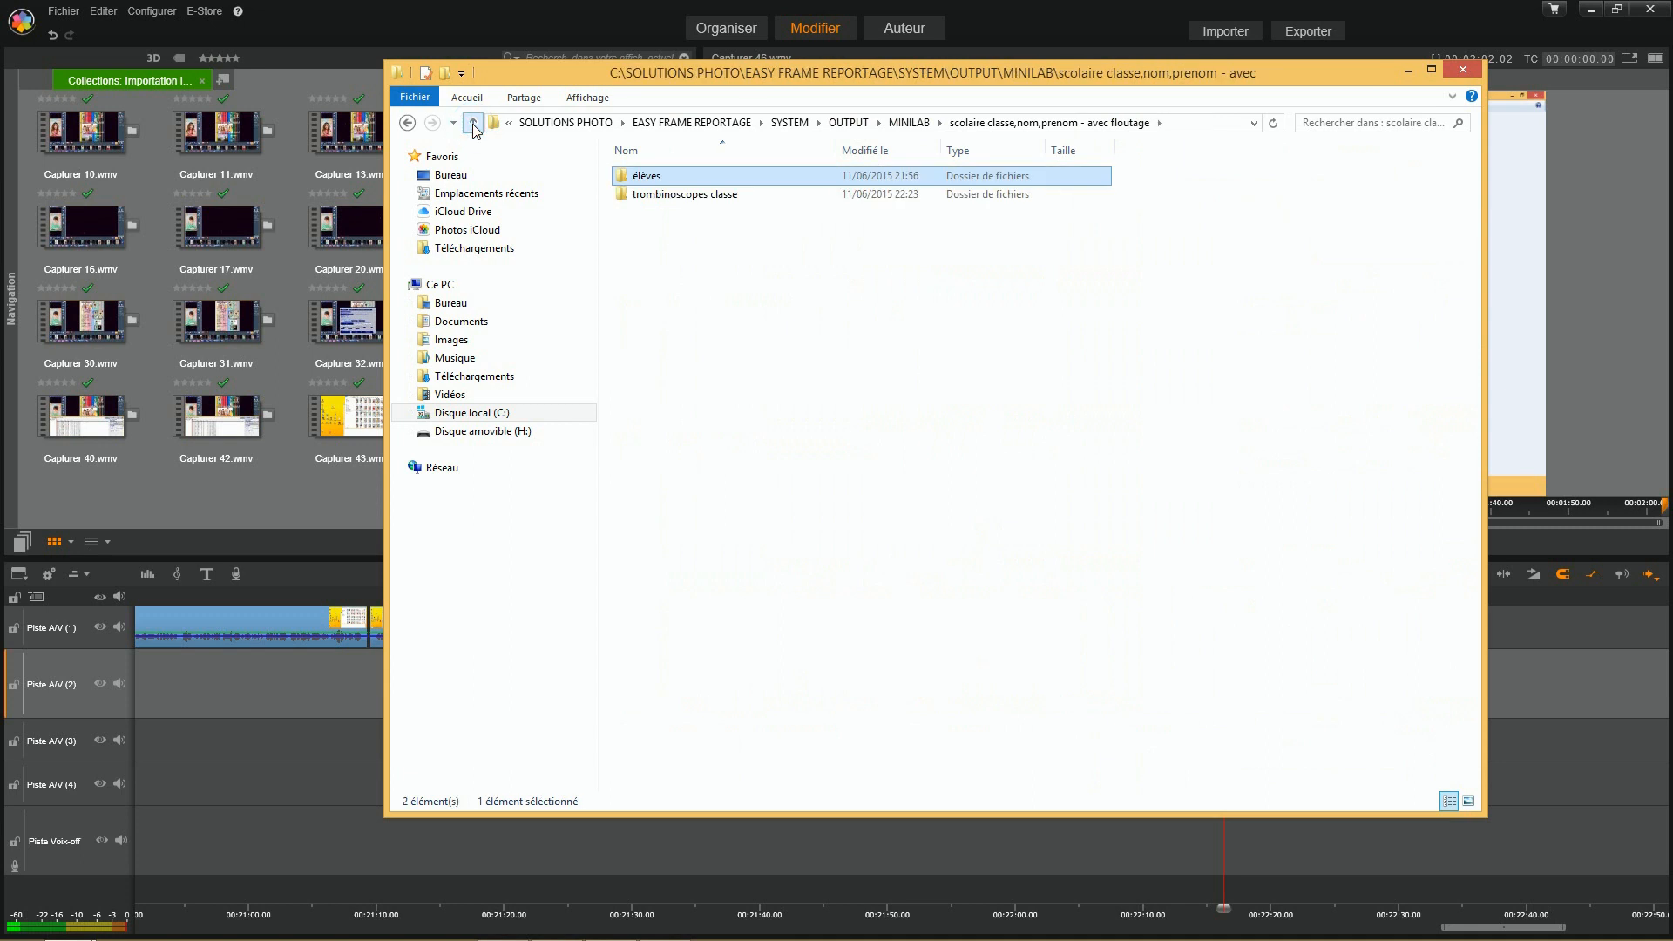
double_click(669, 197)
left_click(656, 177)
double_click(657, 178)
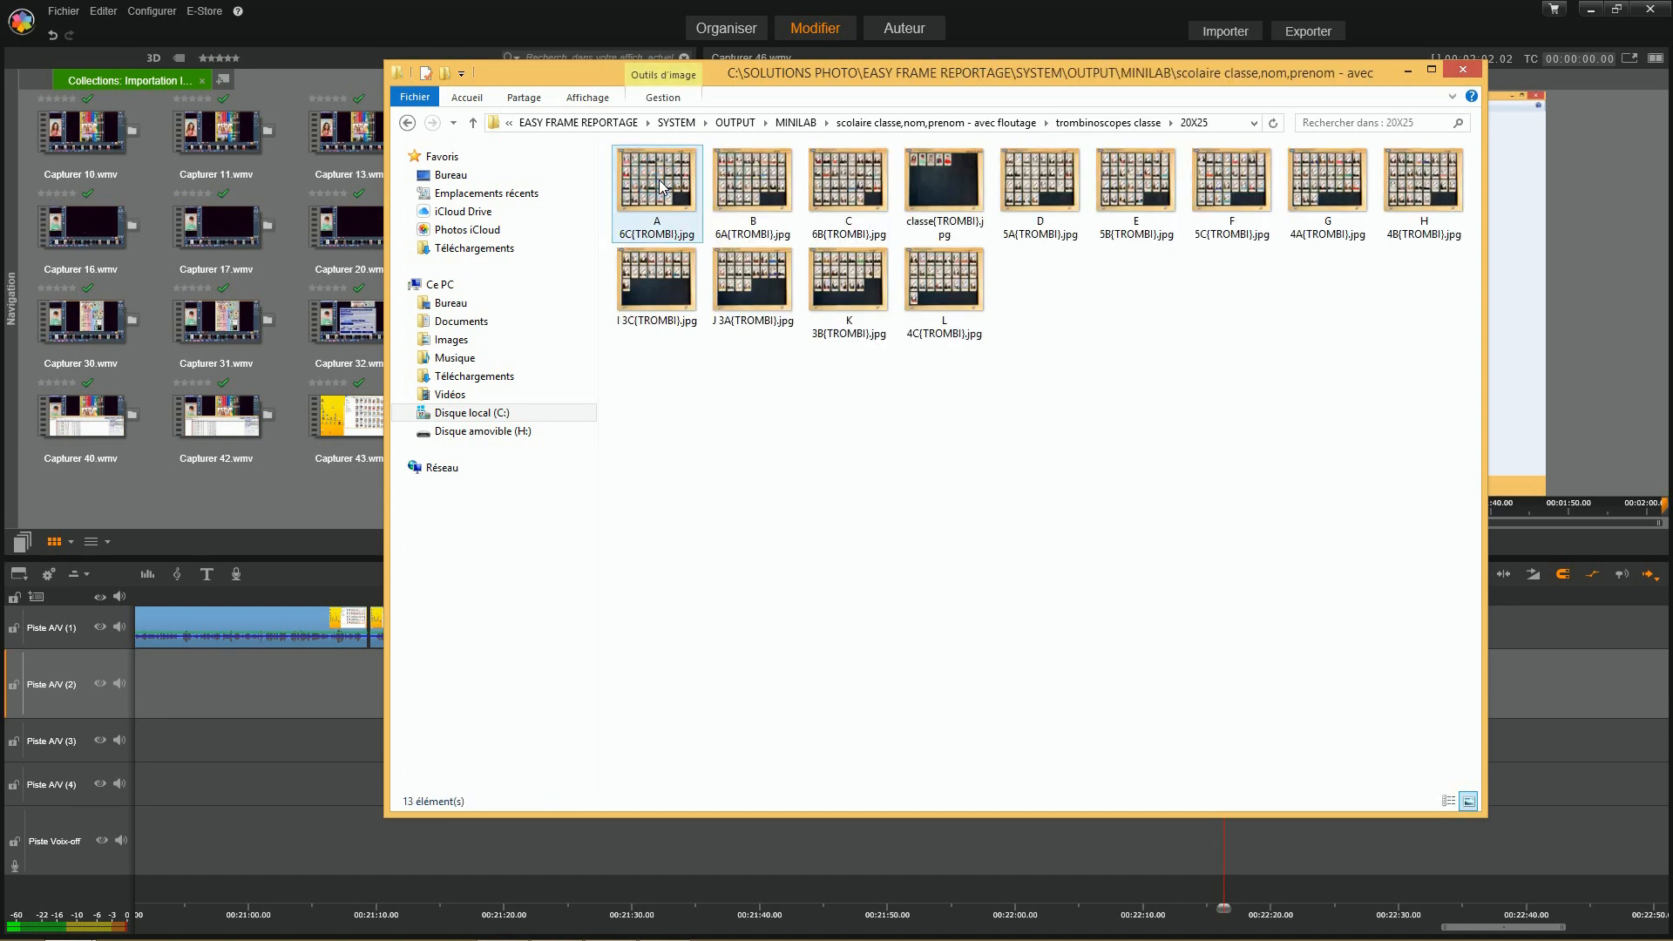
Open classe(TROMBI).jpg, browse the neighbouring class trombinoscopes such as C 6B, and return to the demo class
double_click(946, 187)
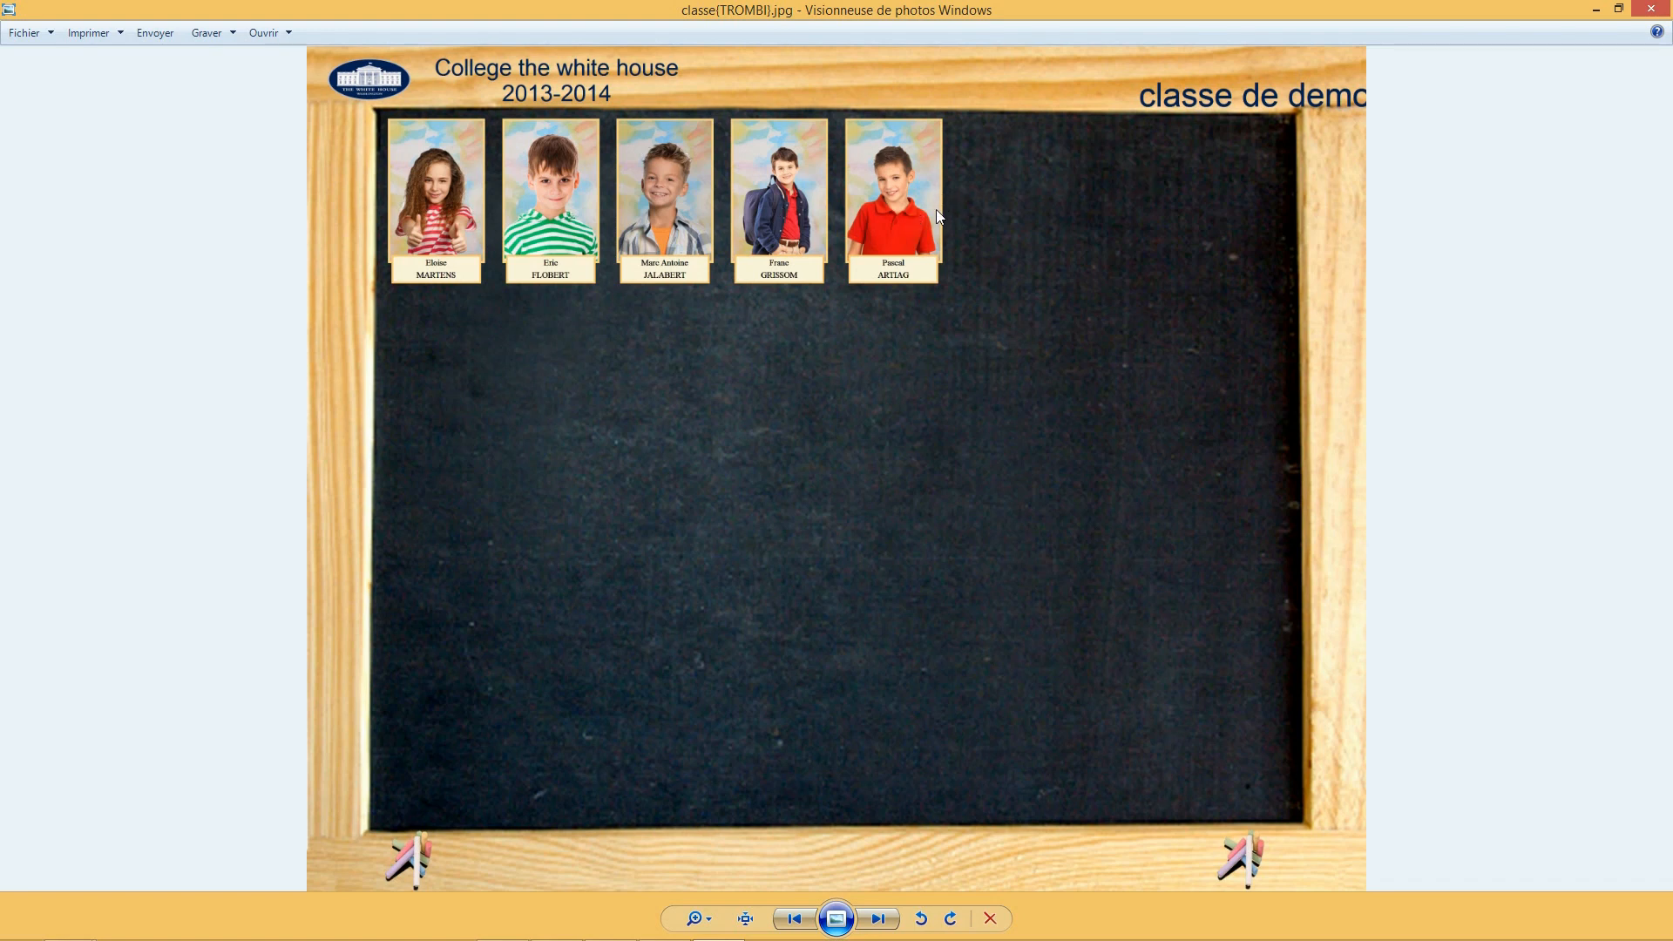
key("Left")
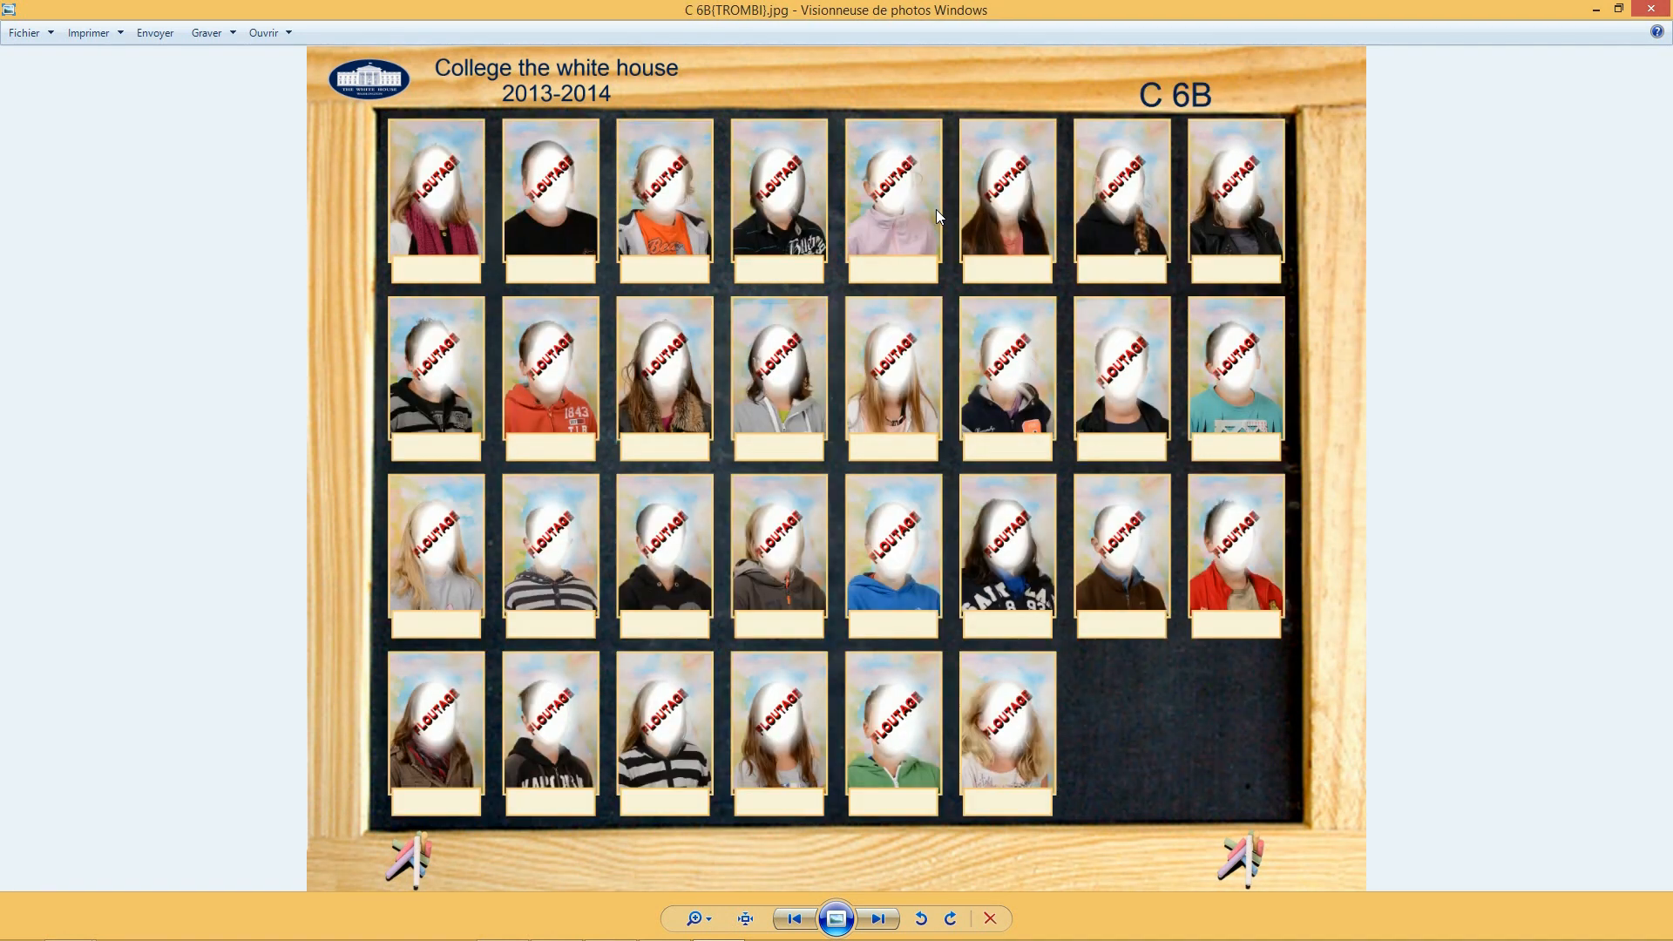
key("Left")
key("Right")
key("Right")
key("Right")
key("Right")
key("Left")
key("Left")
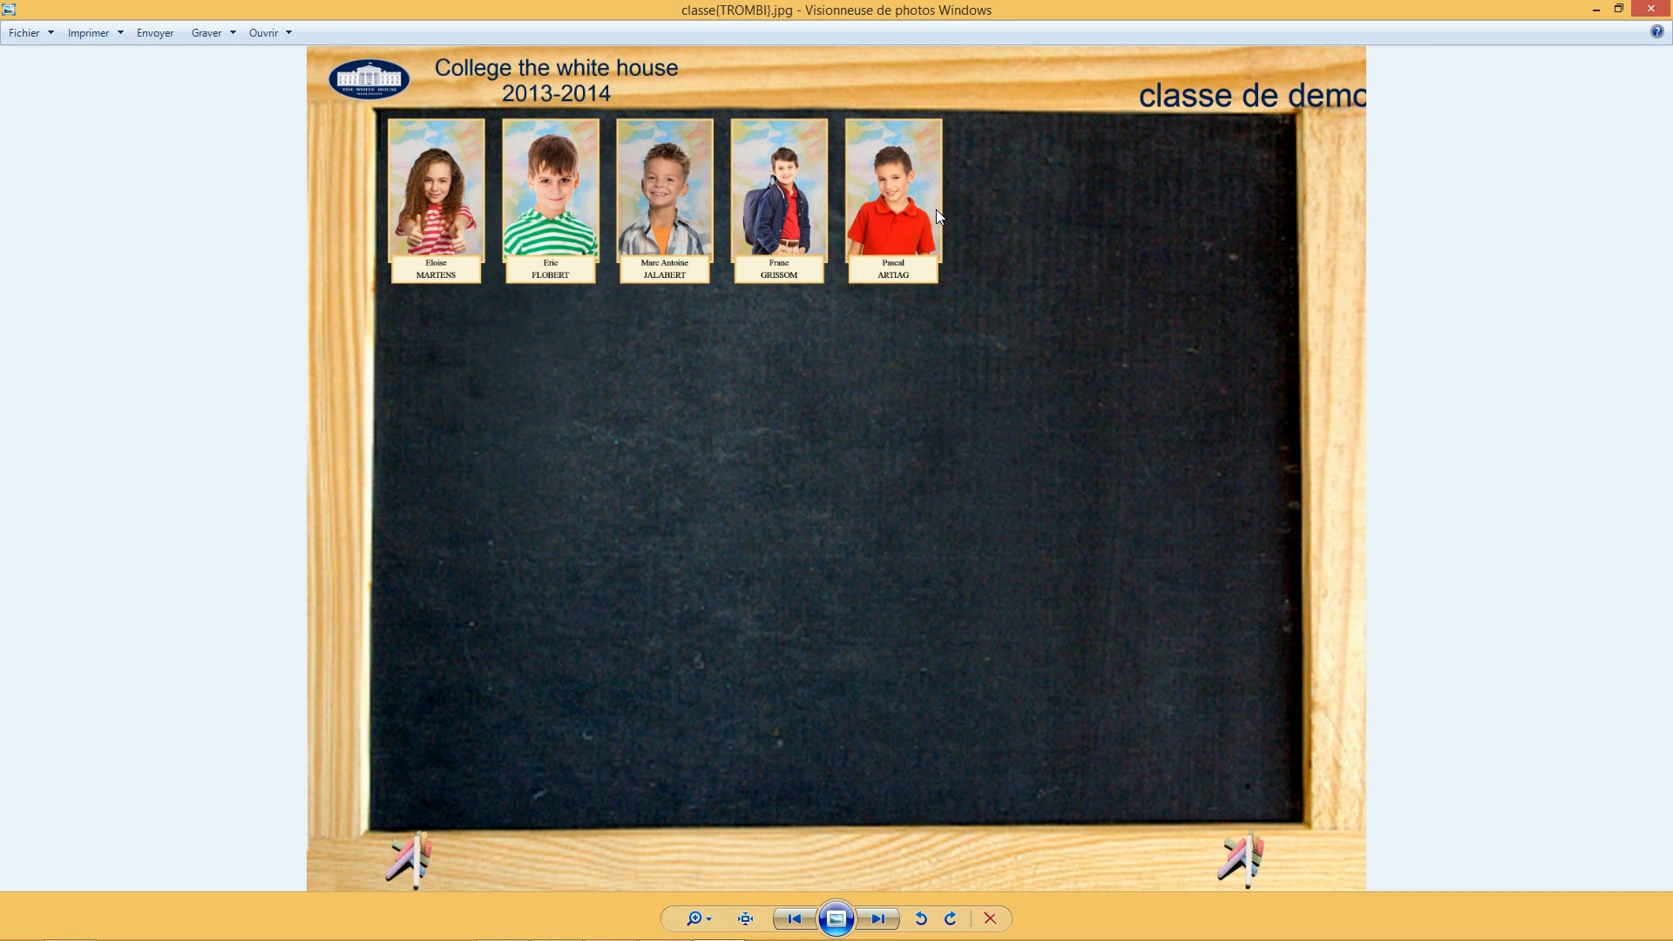
Browse more class trombinoscopes, including B 6A, L 4C, K 3B and A 6C, and return to the demo class
key("Left")
key("Left")
key("Left")
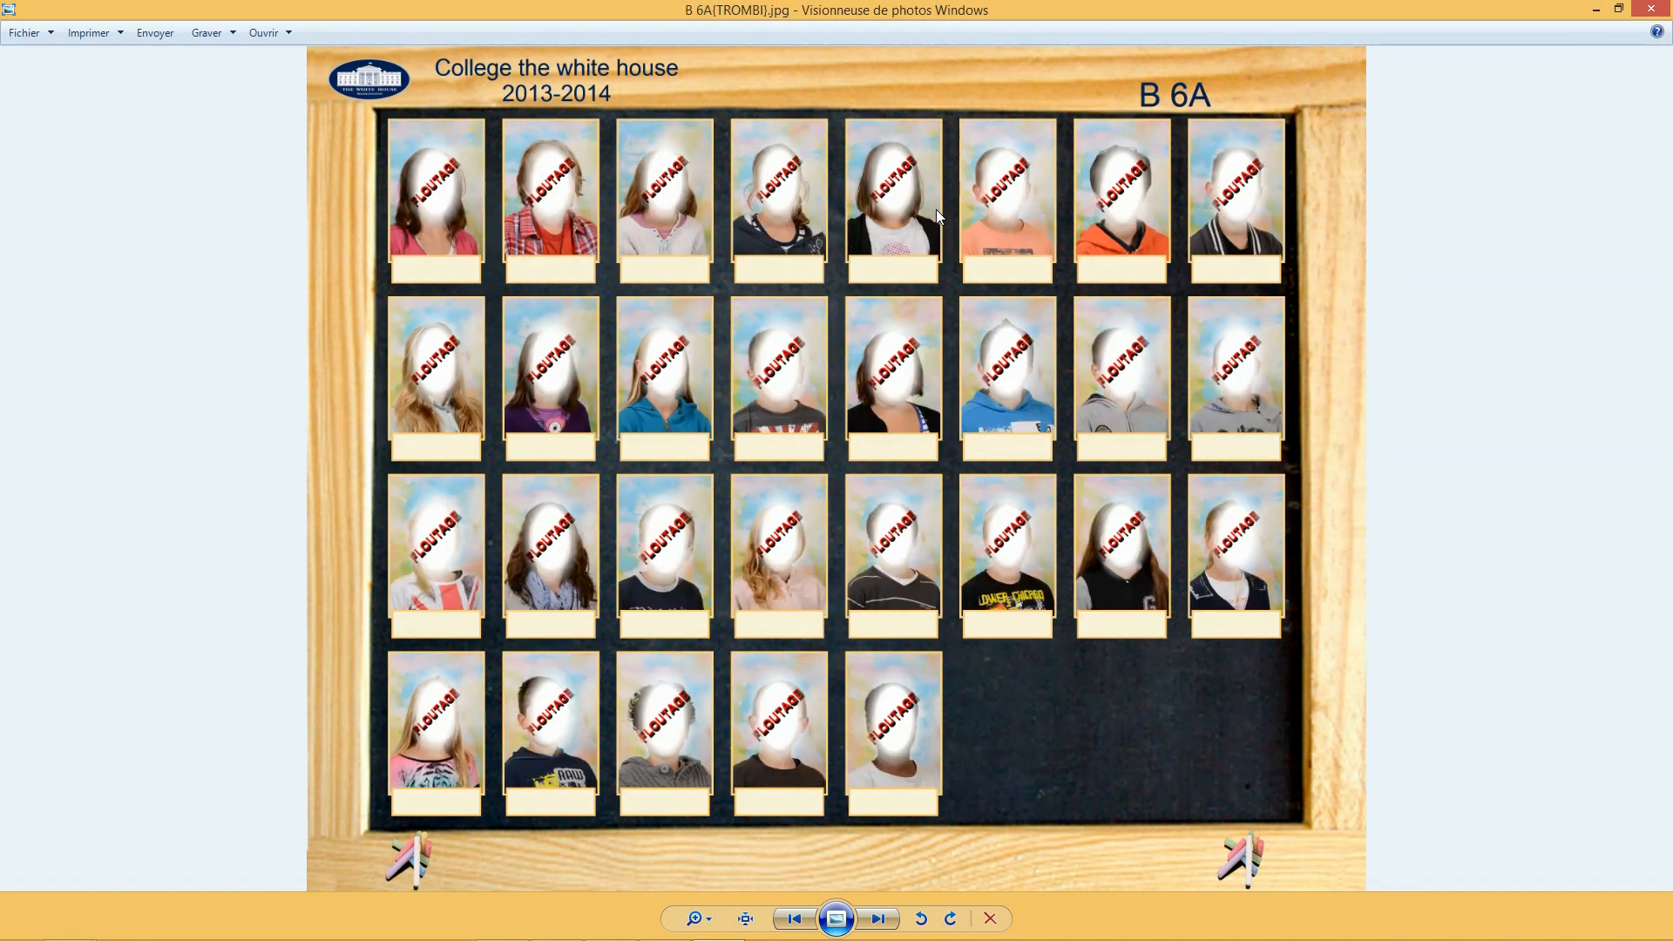
key("Left")
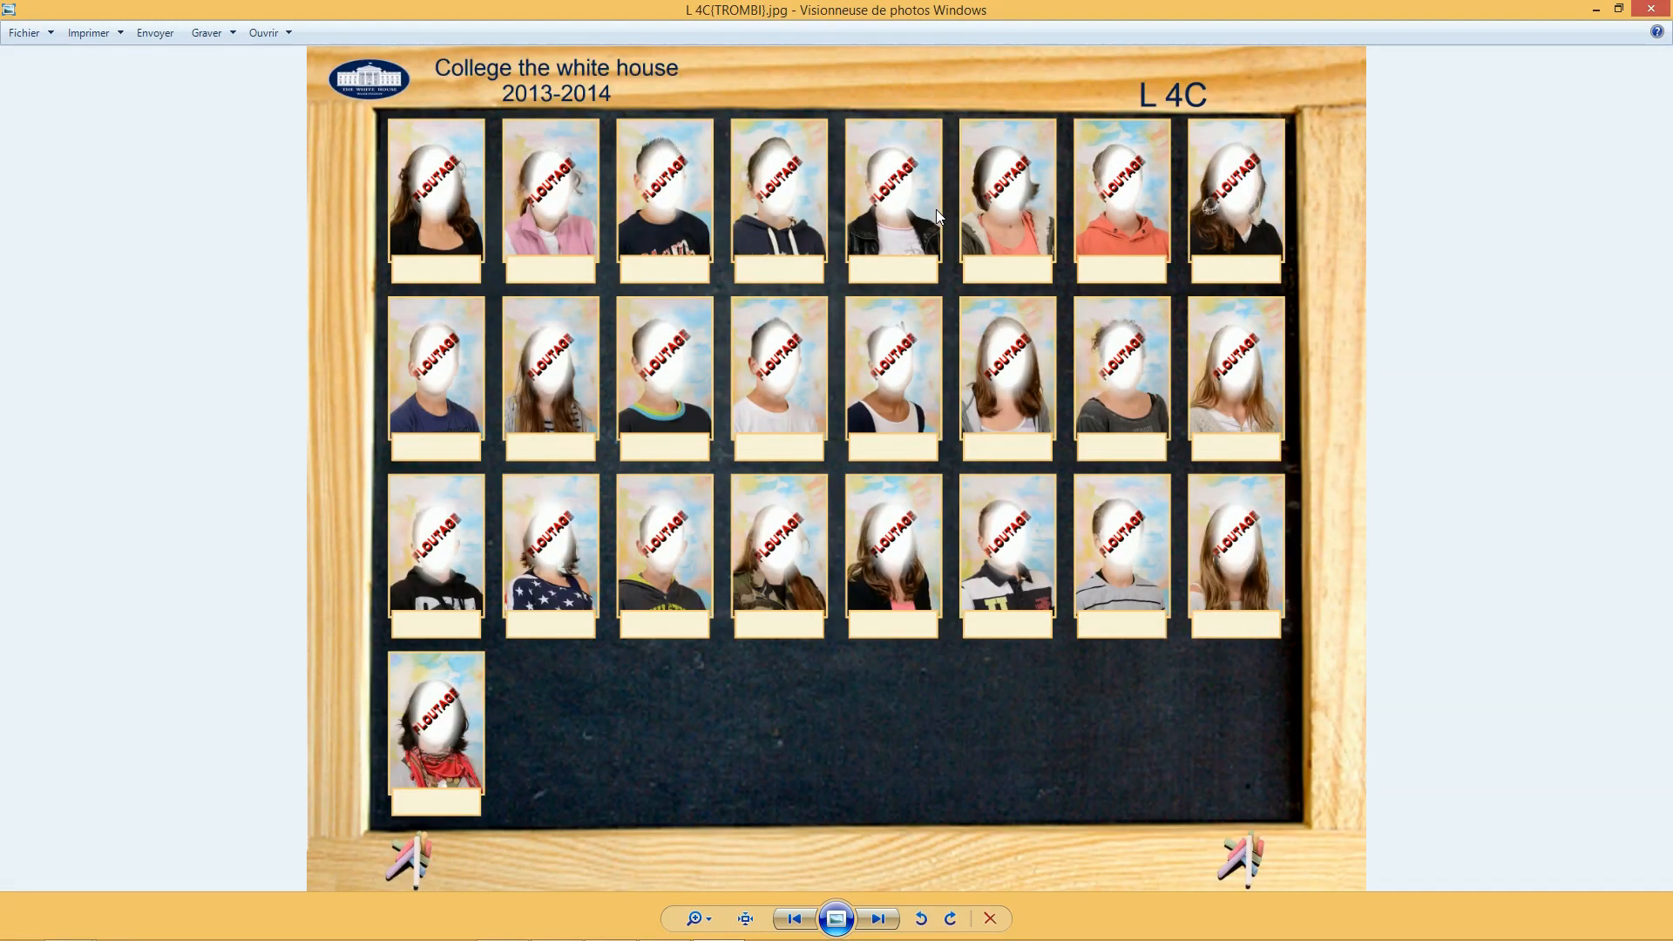
key("Left")
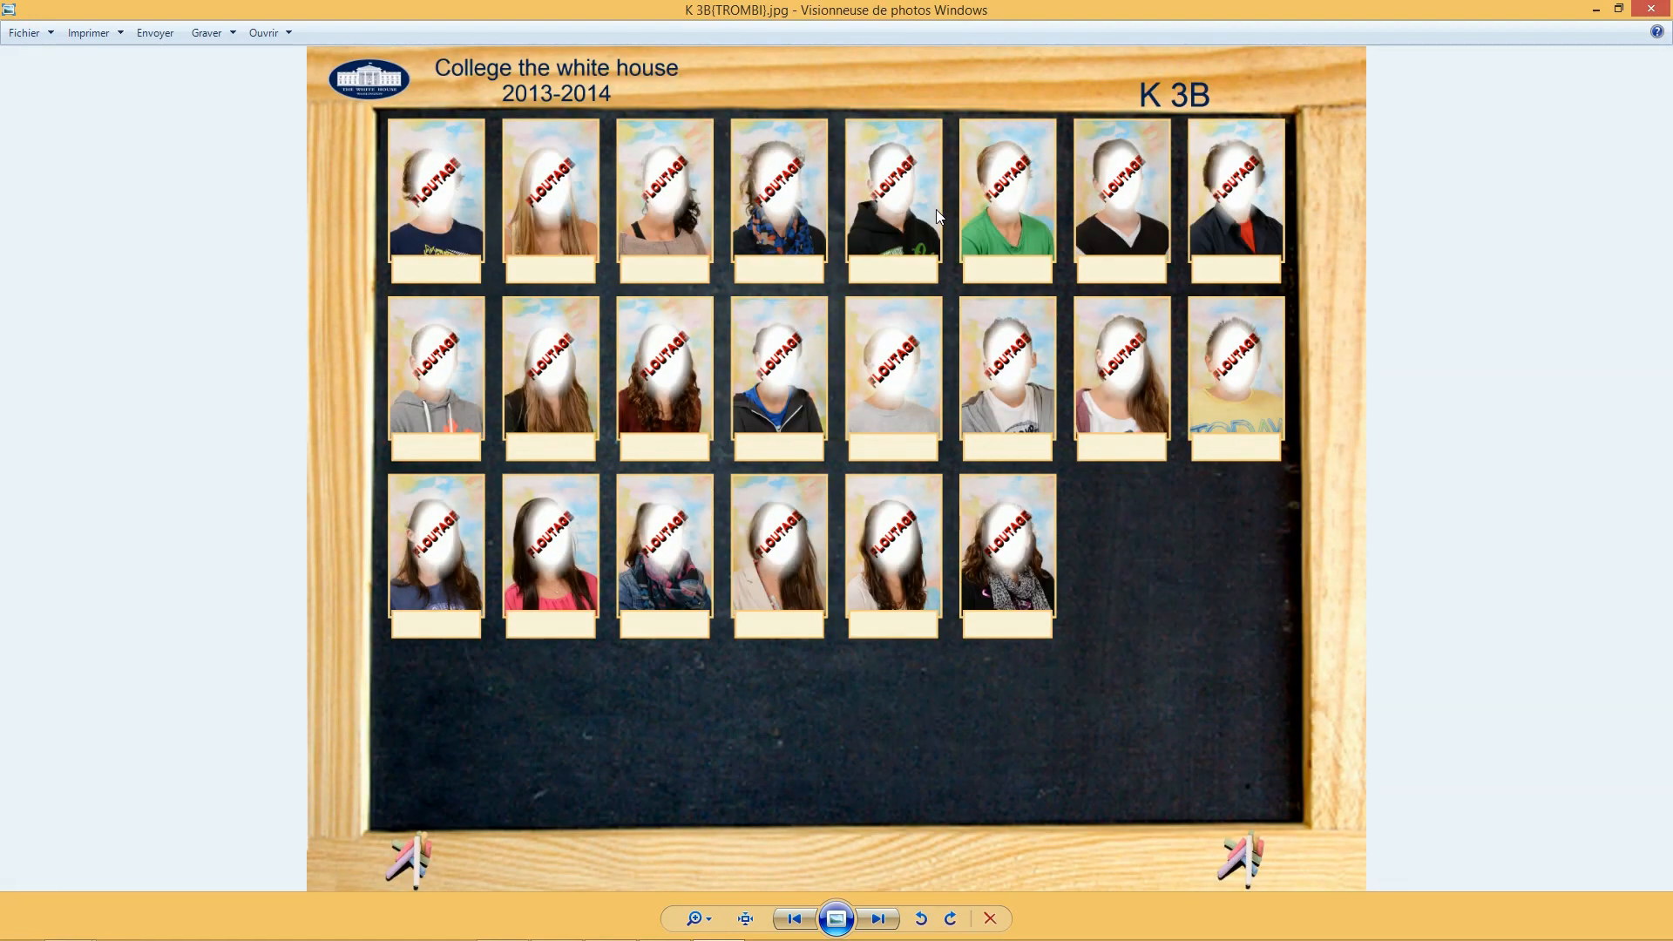
key("Right")
key("Right")
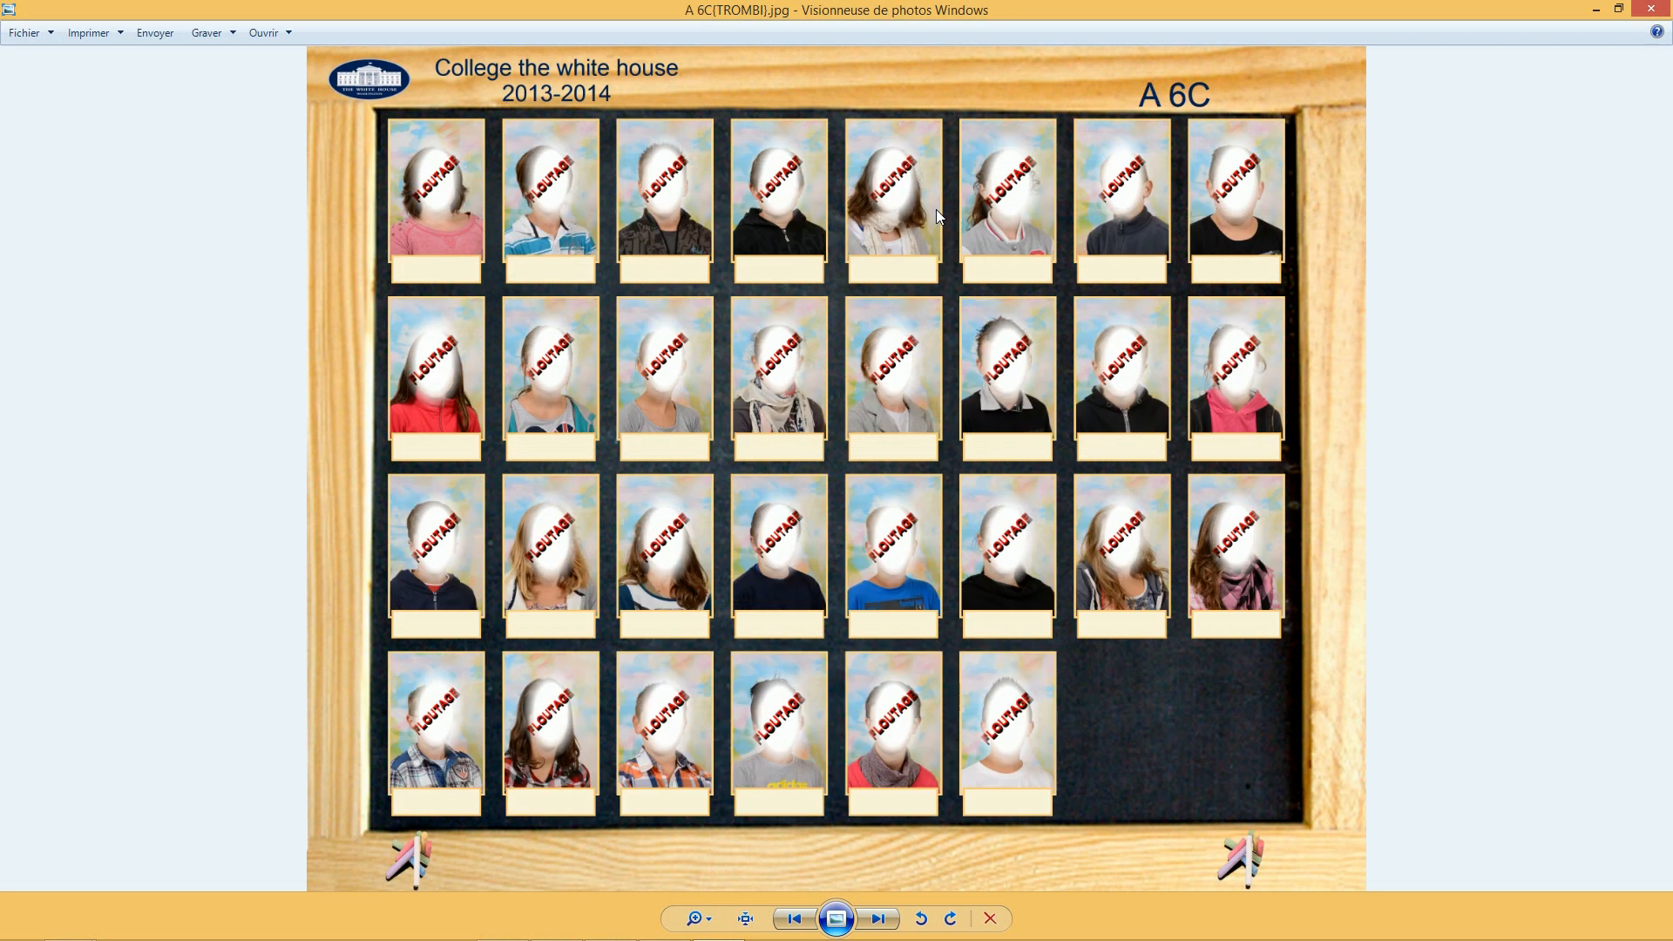
key("Right")
key("Right")
key("Right")
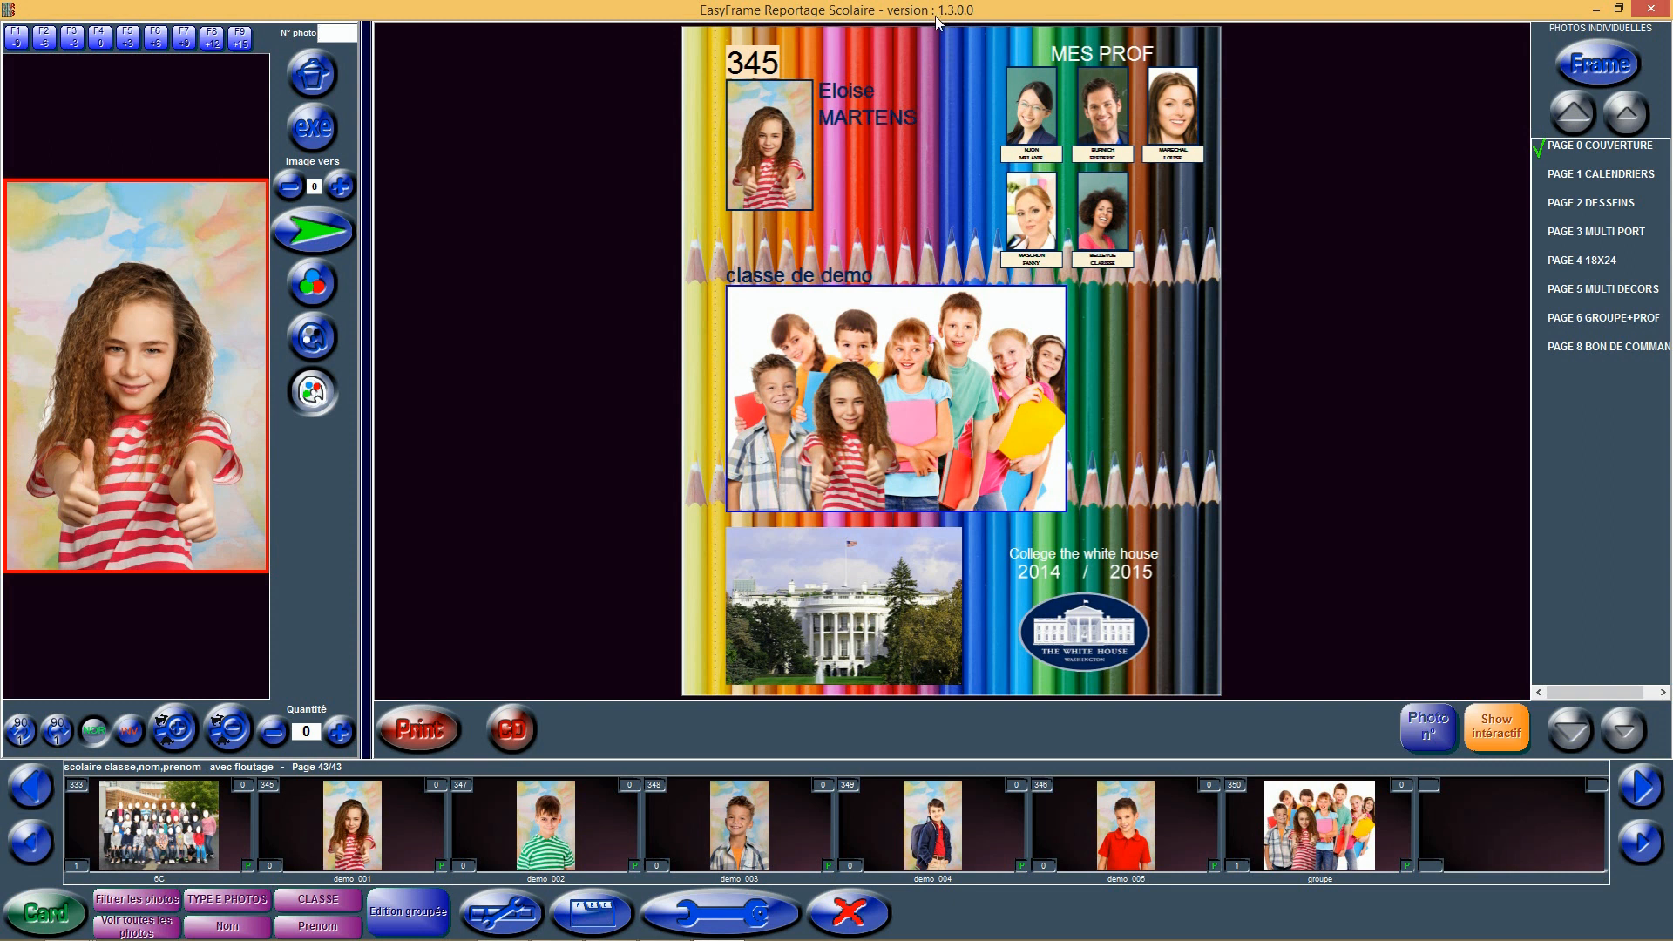
Open the print services in EasyFrame version 1.3.0.0 and review the individual, group and class trombinoscope print settings
left_click(424, 731)
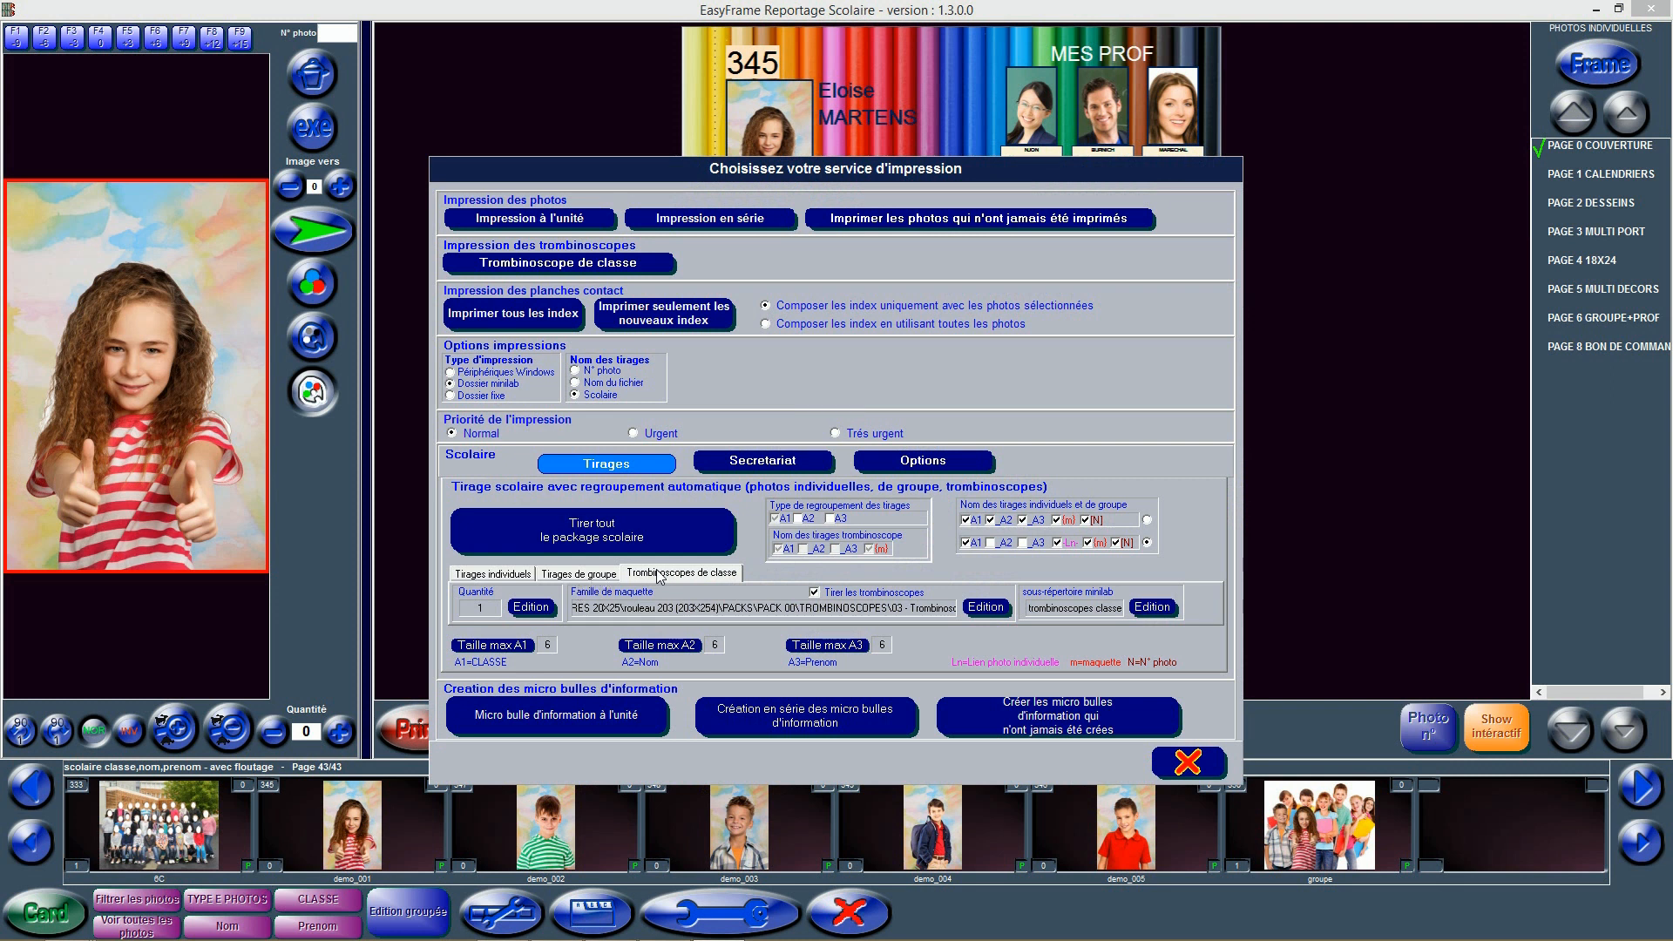
left_click(501, 575)
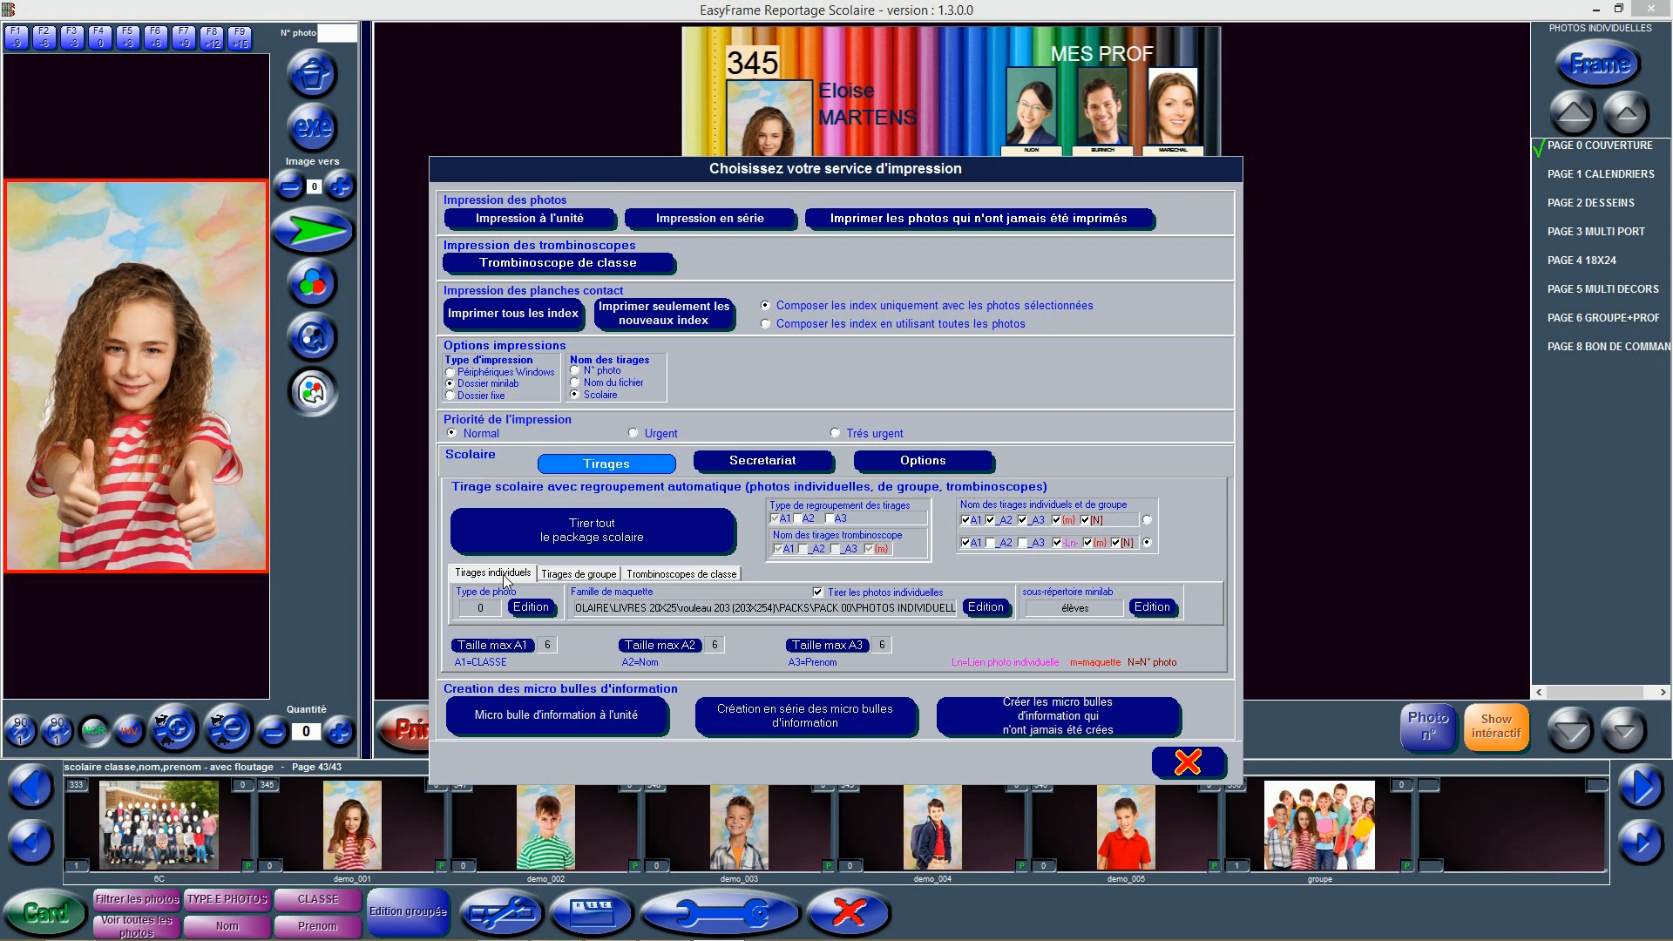
left_click(578, 576)
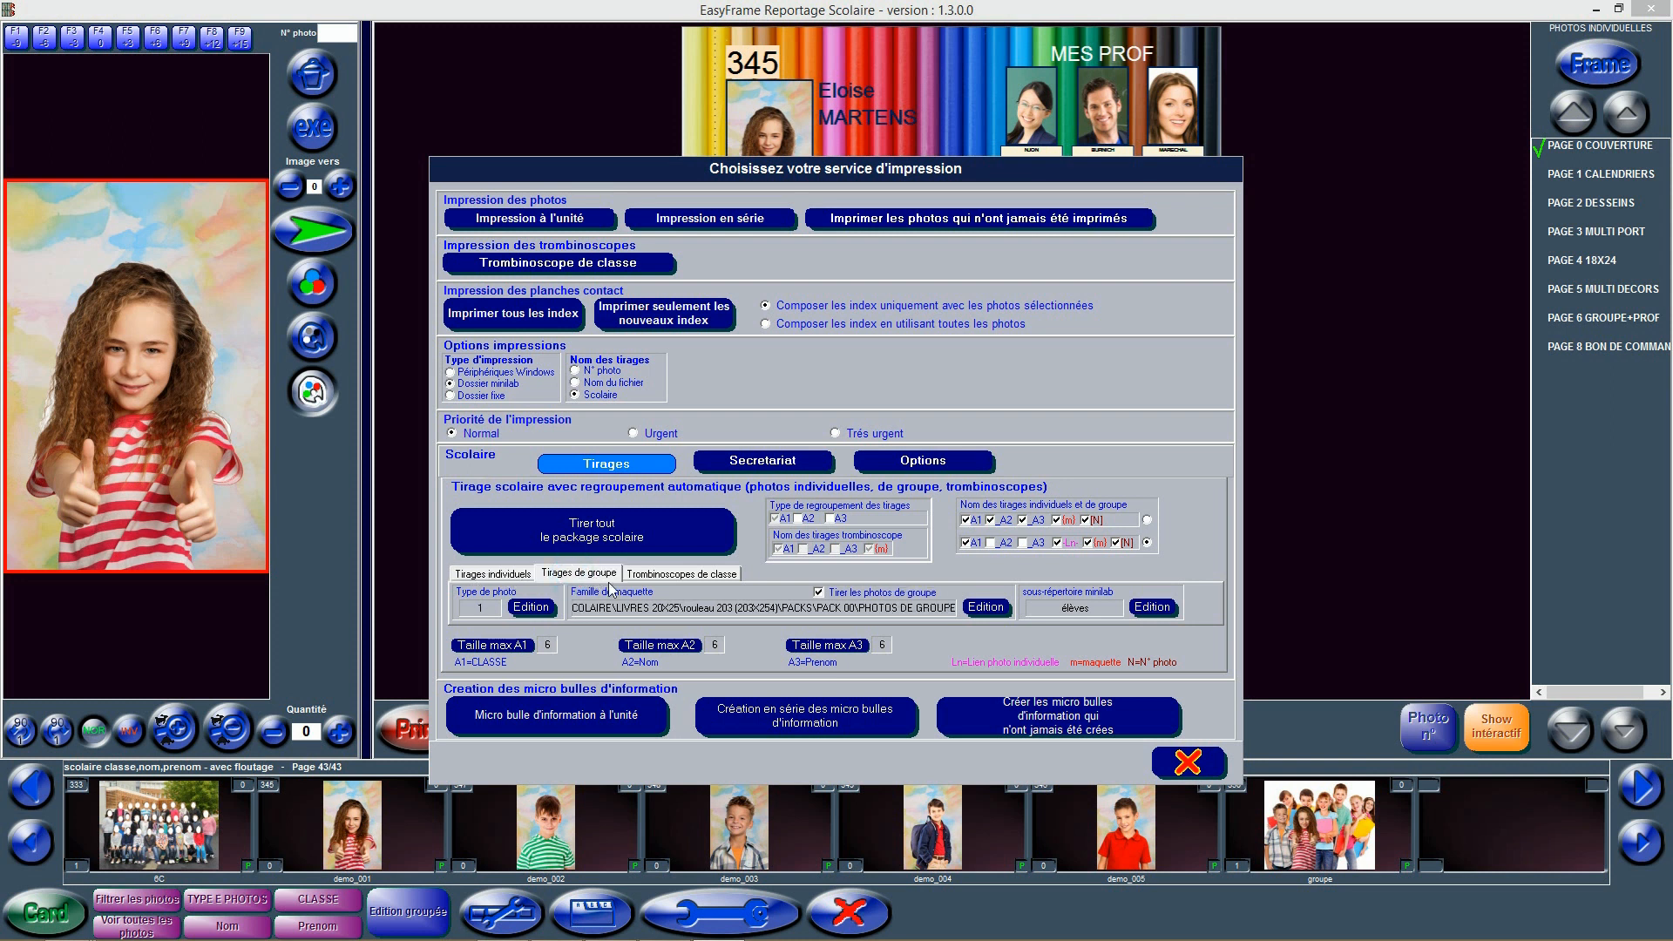
left_click(658, 577)
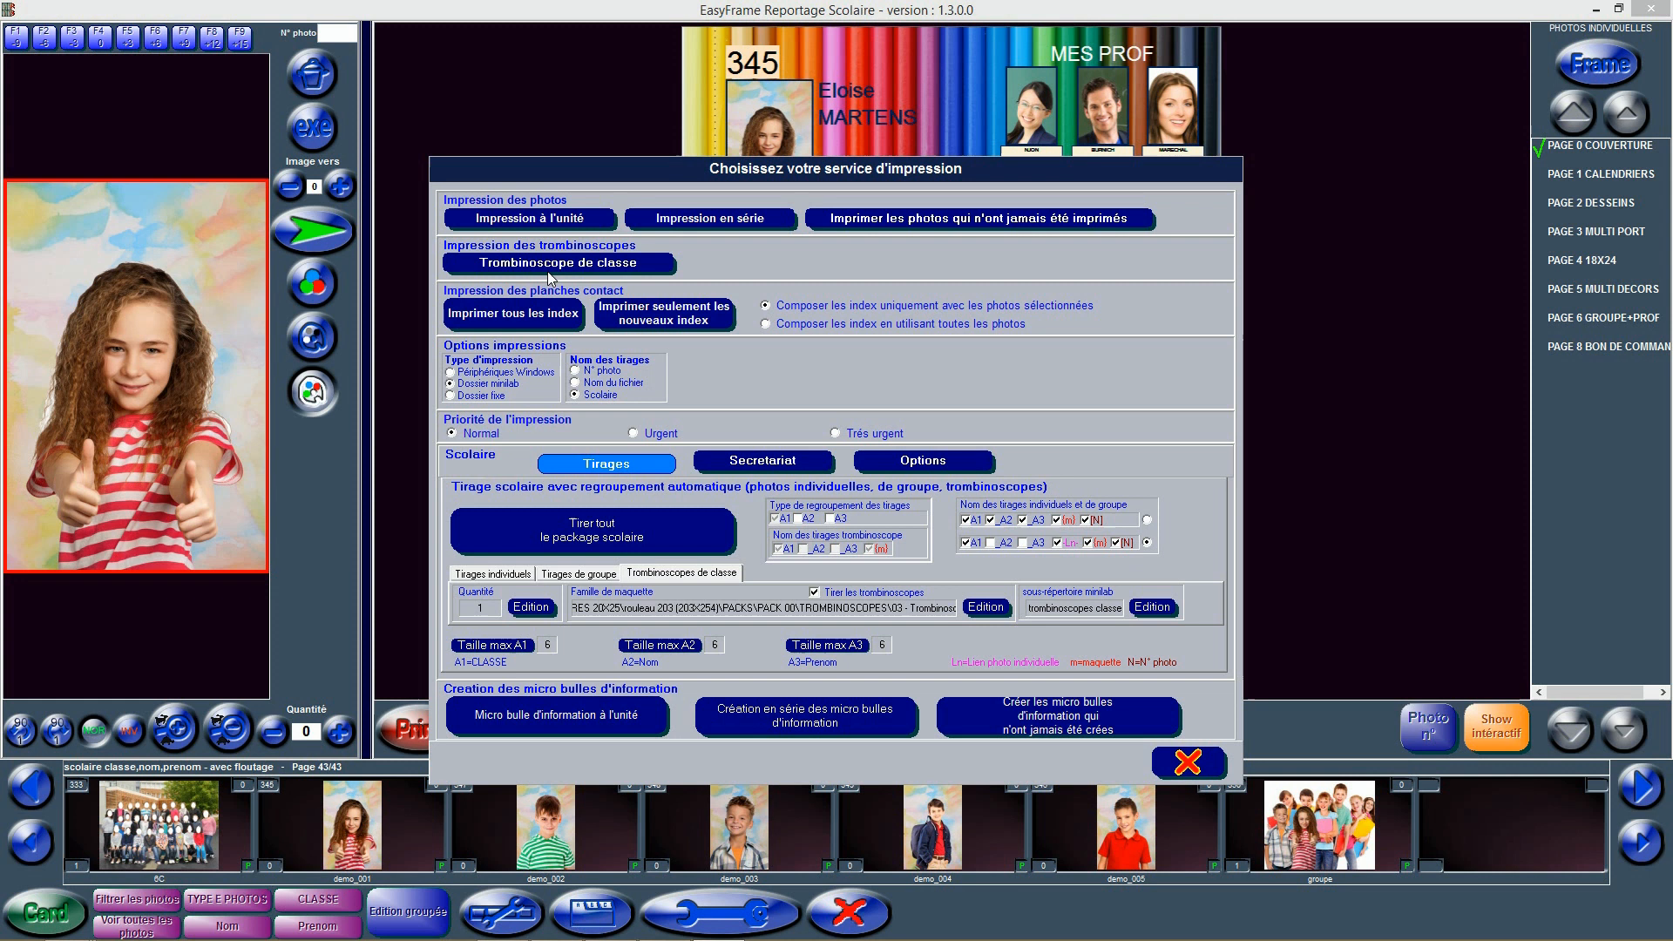
Close the print services, quit version 1.3.0.0, and launch Easy_Frame II .exe from the SYSTEM\EXE folder, dismissing its company information
left_click(1192, 769)
left_click(845, 908)
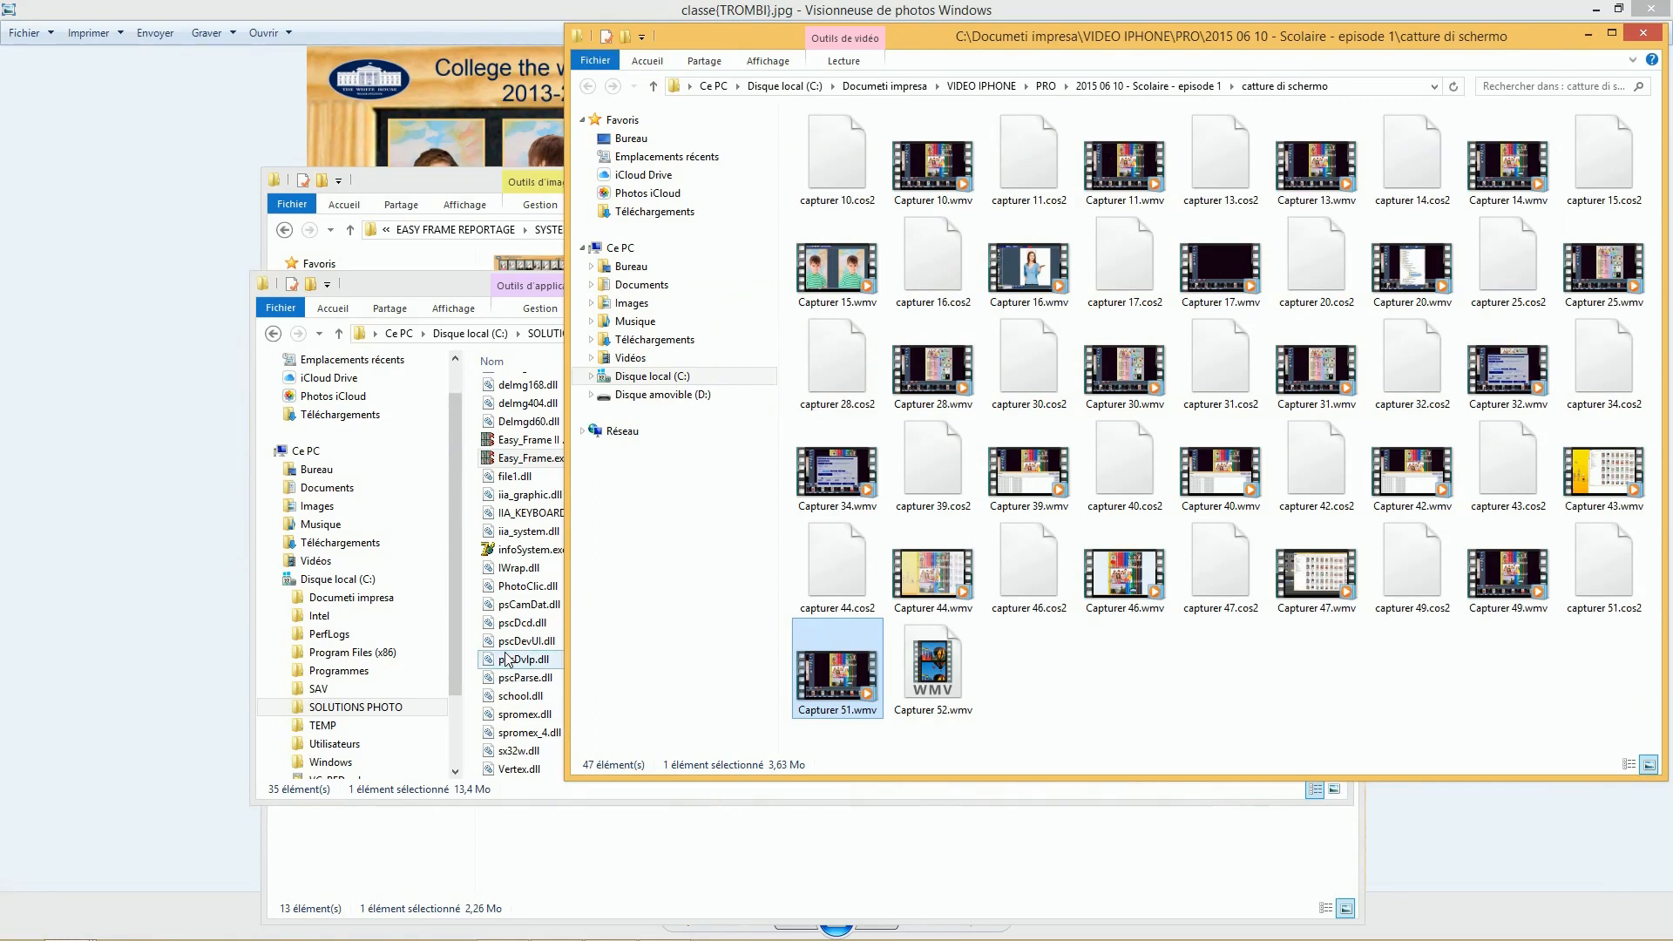
left_click(475, 596)
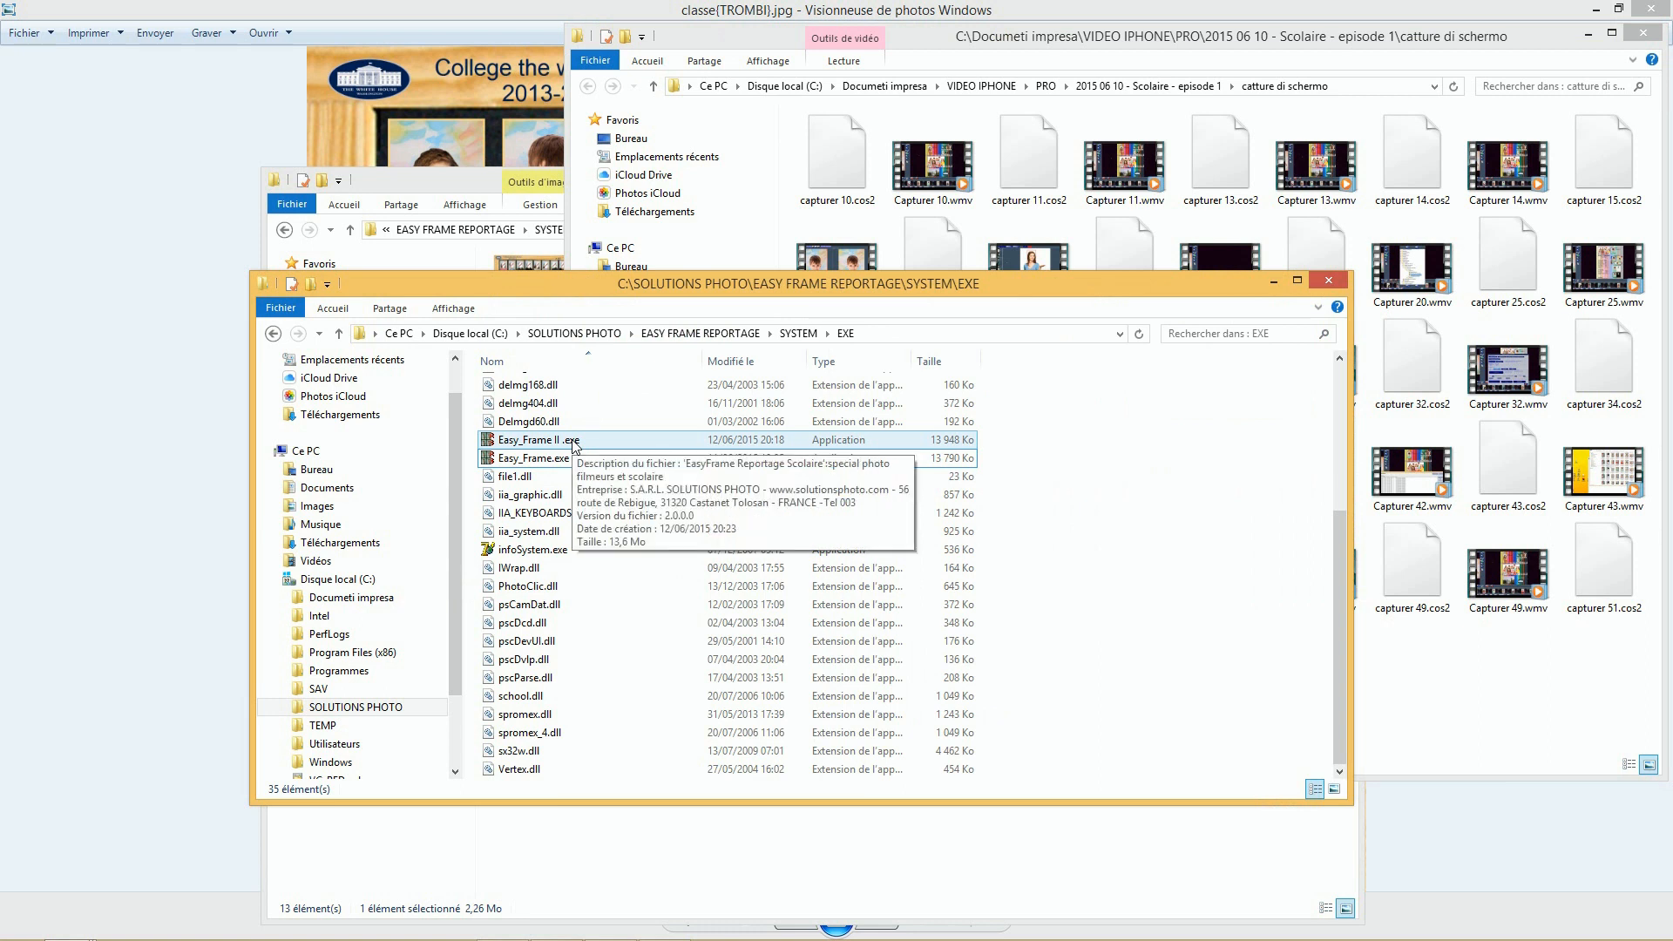
left_click(574, 443)
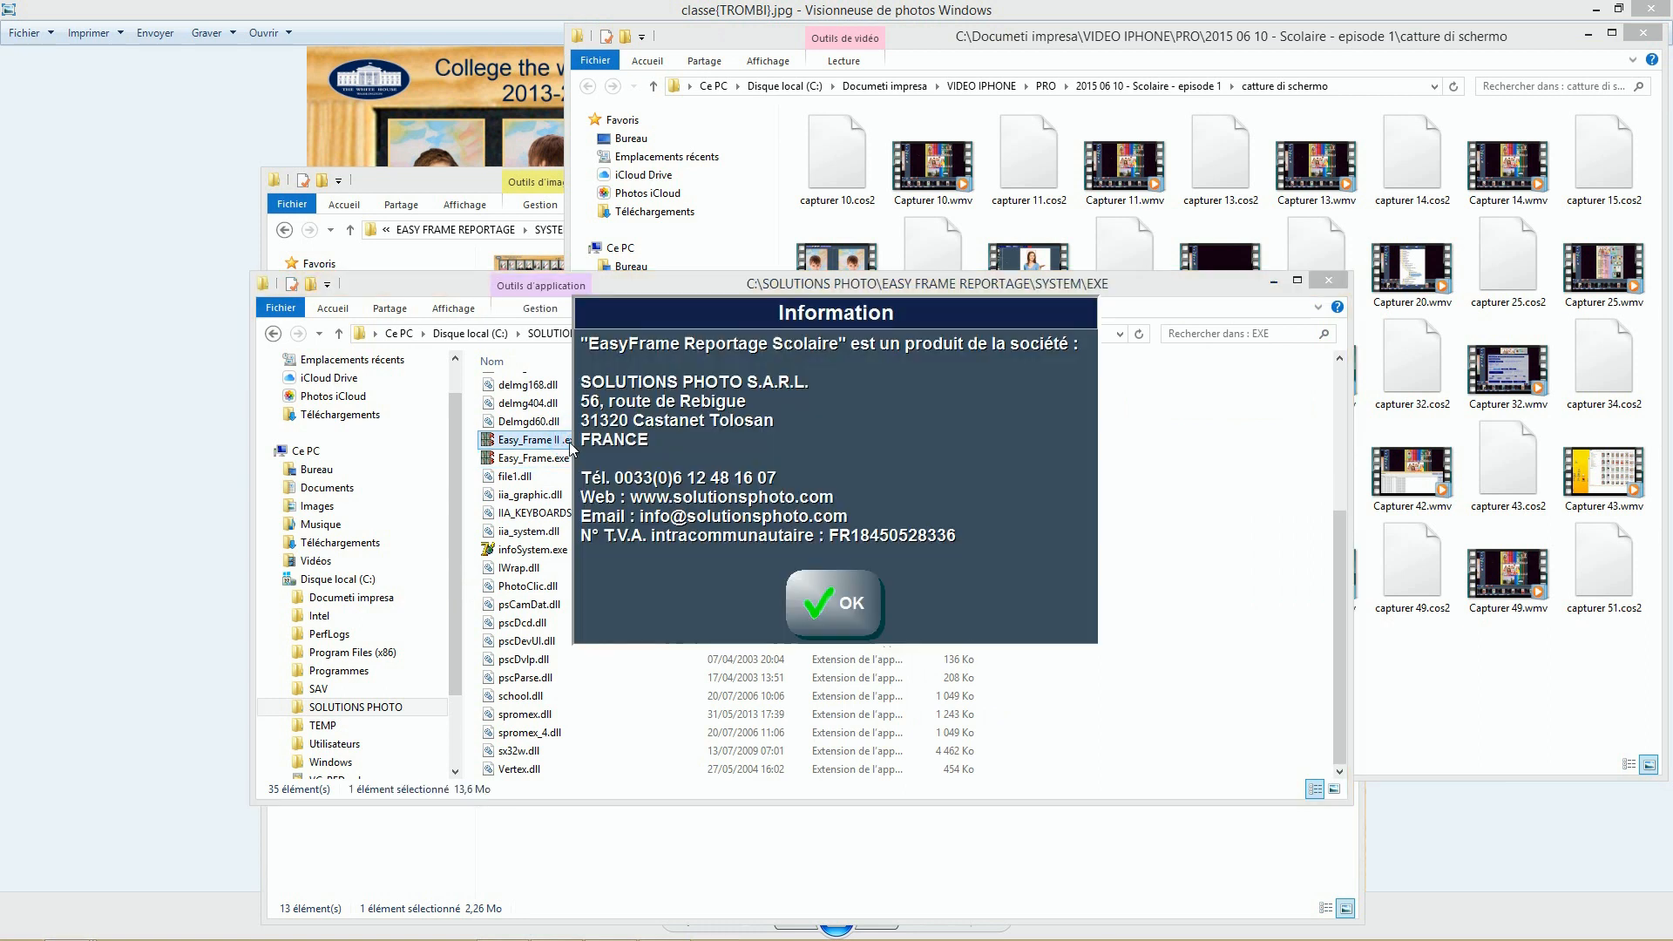
left_click(831, 613)
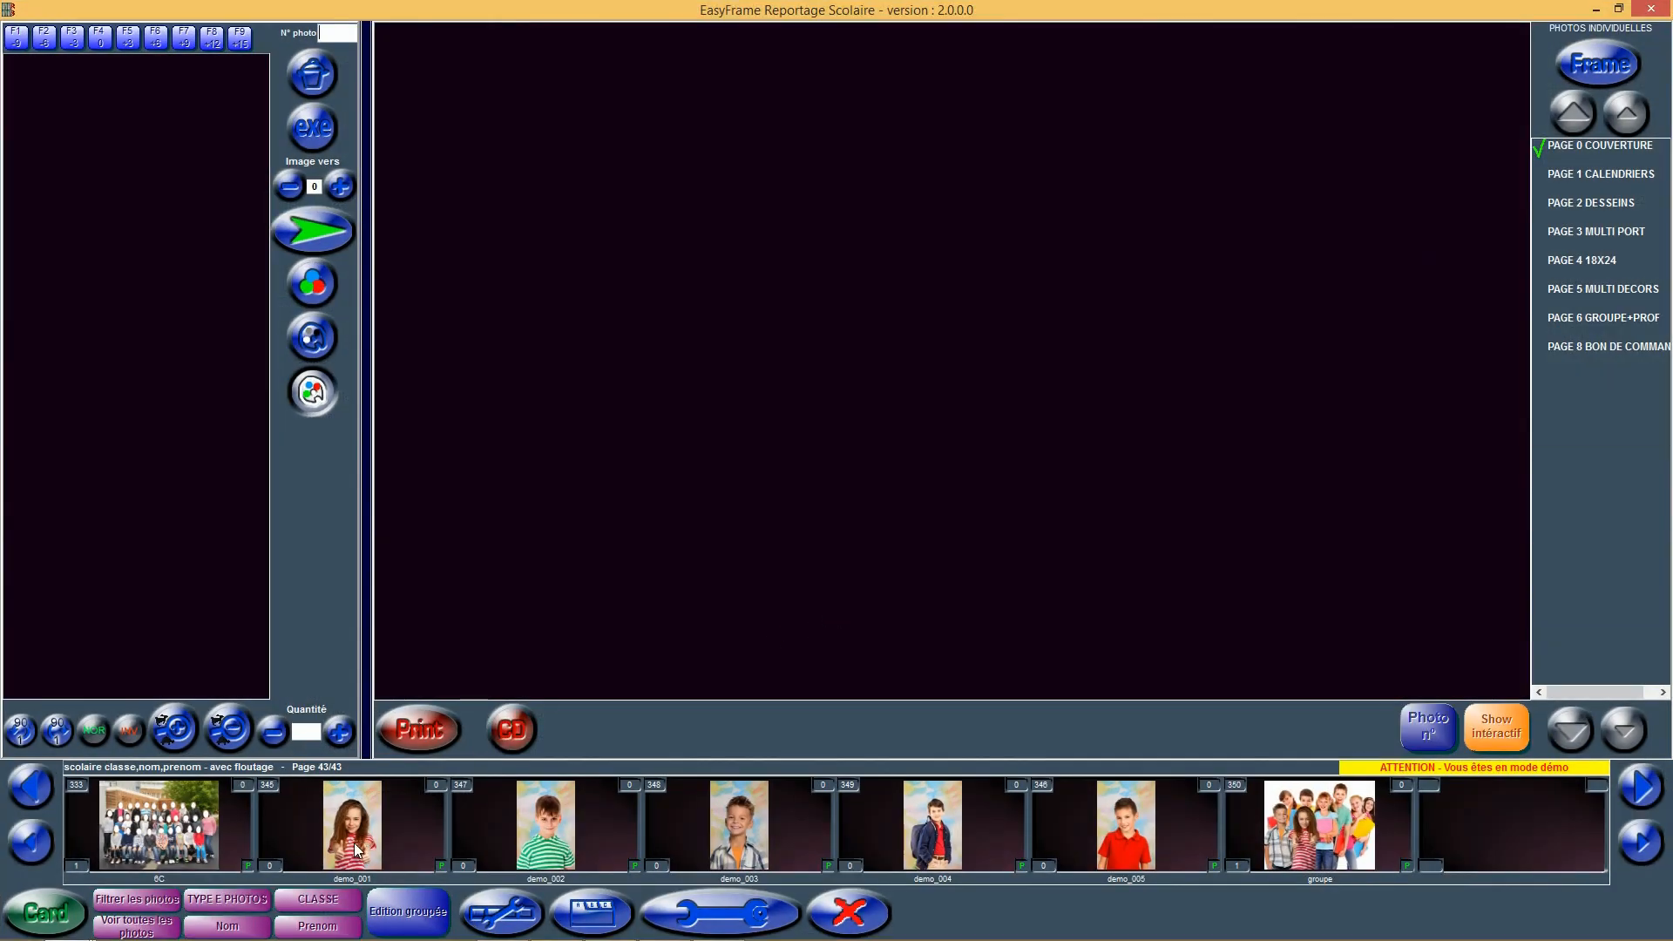
Place photo demo_001 in the PAGE 0 COUVERTURE template and open the print services
left_click(356, 850)
left_click(326, 244)
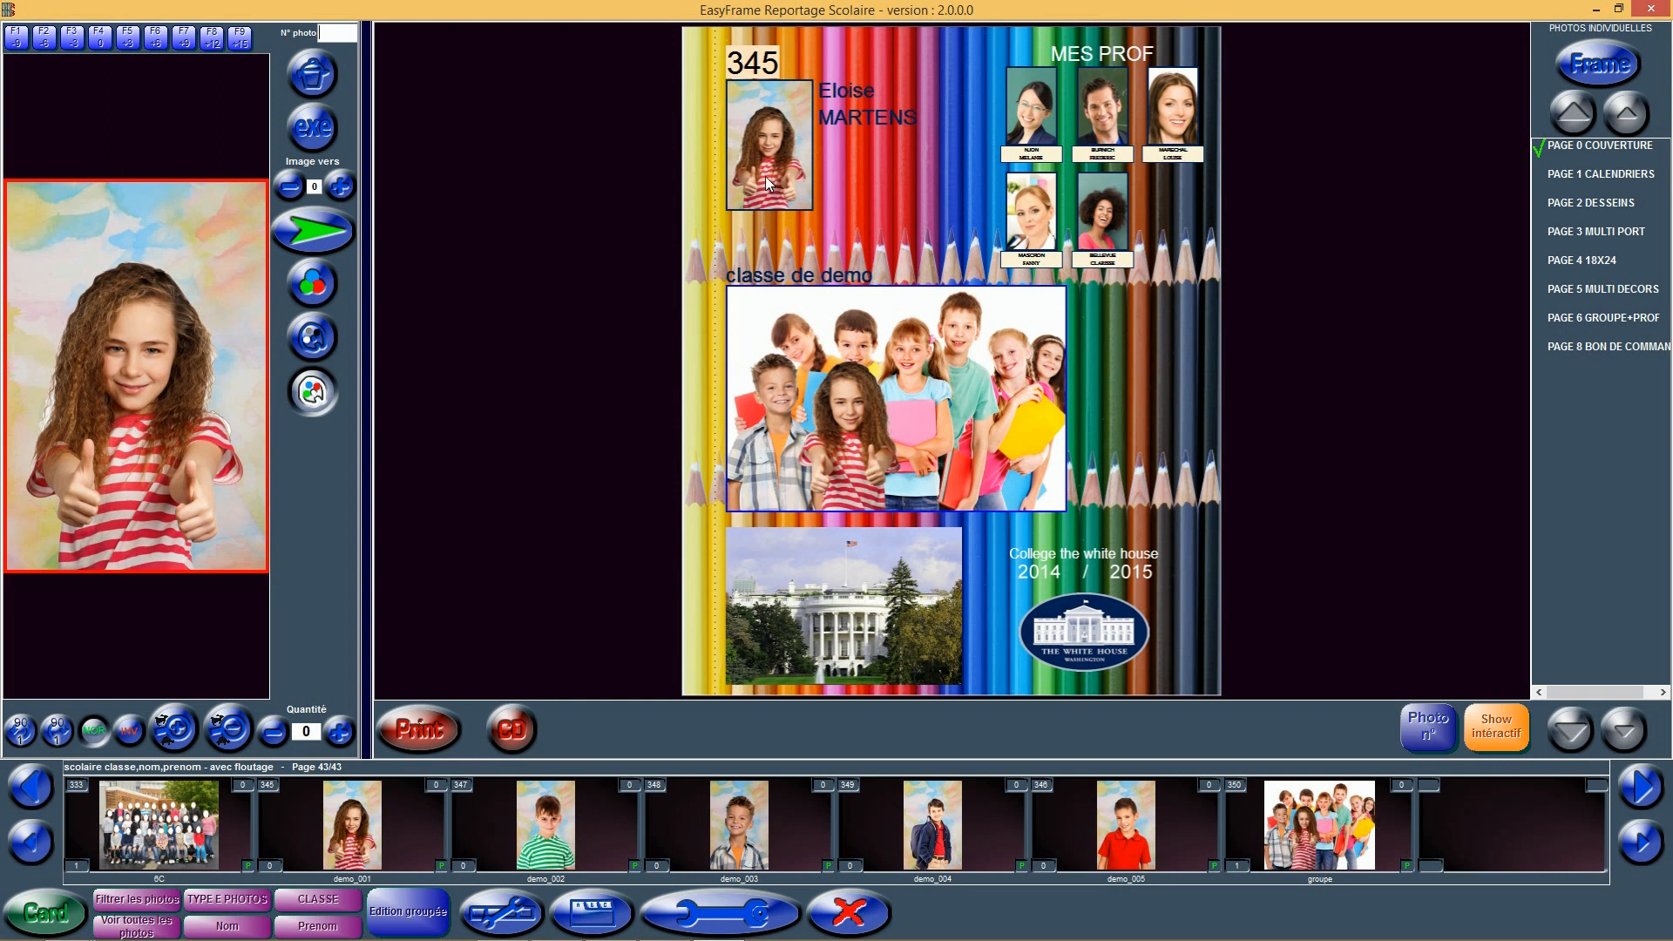
left_click(425, 730)
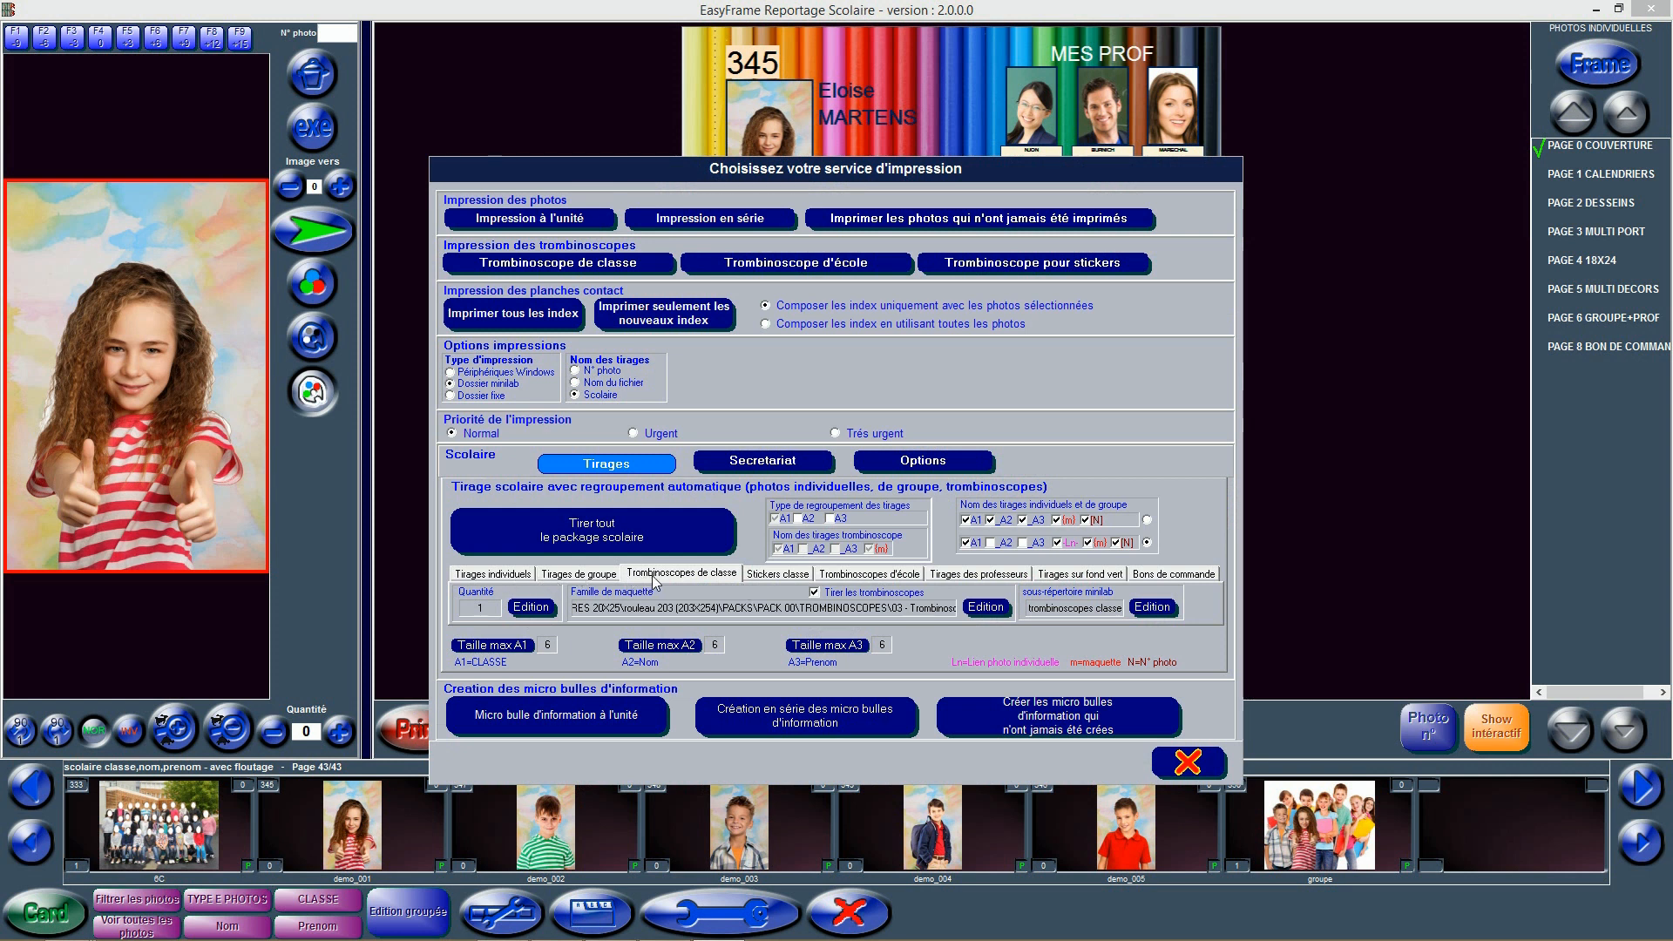
Review the school print settings for class stickers, class and school trombinoscopes, teacher prints, green-screen prints and order forms
left_click(774, 574)
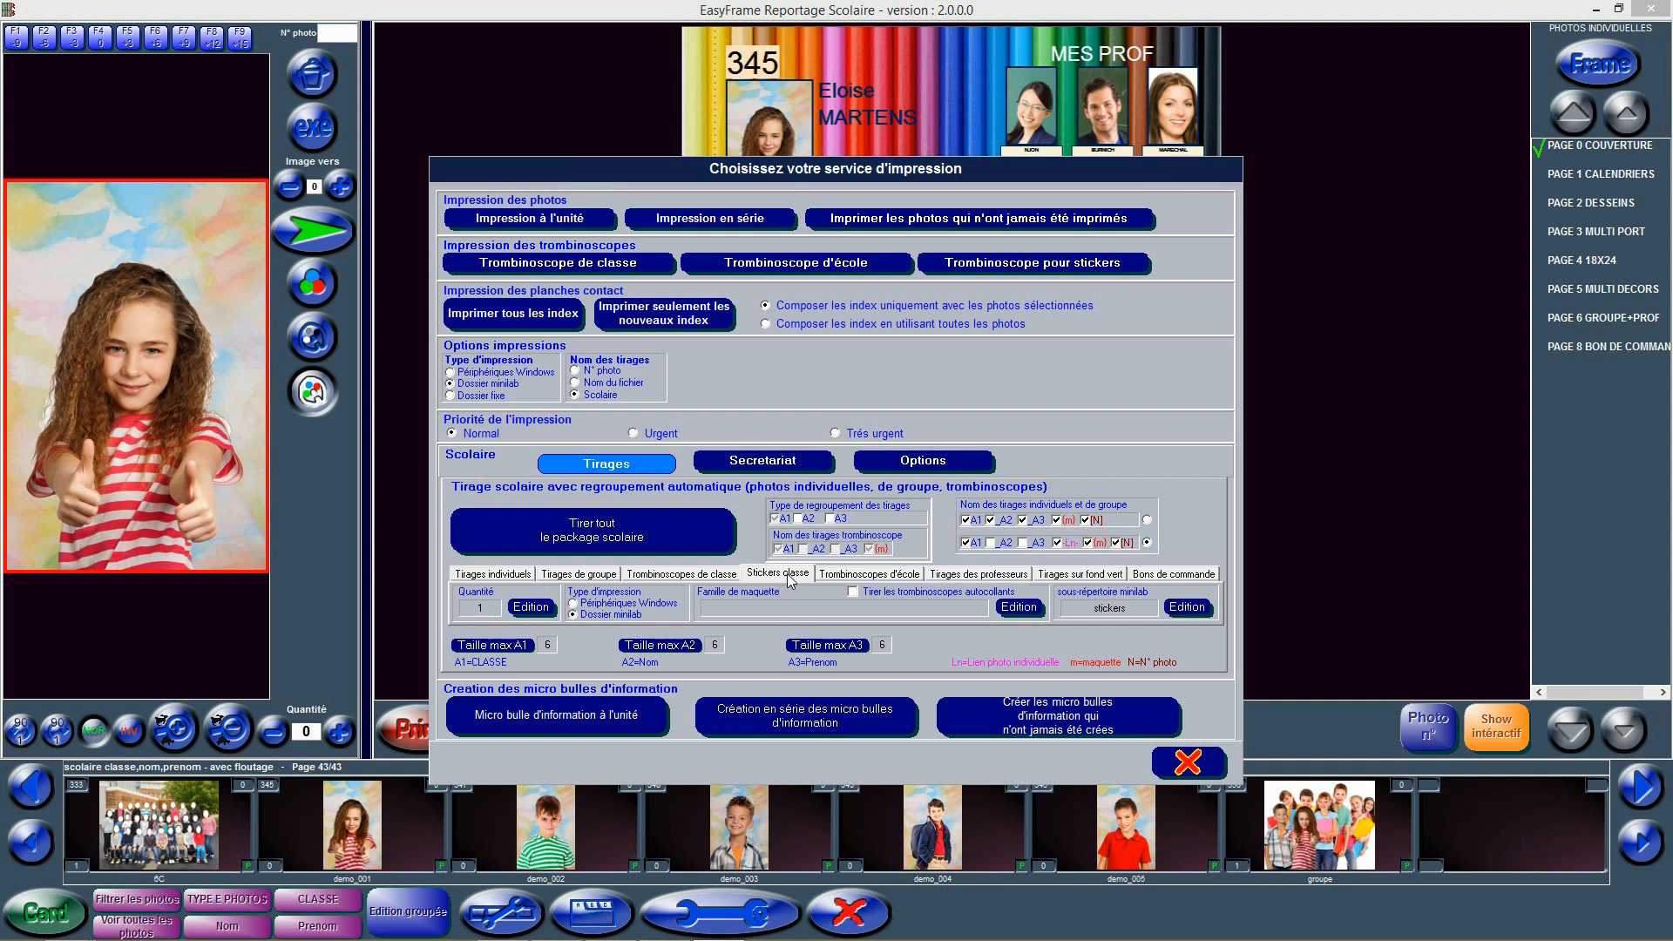
left_click(852, 578)
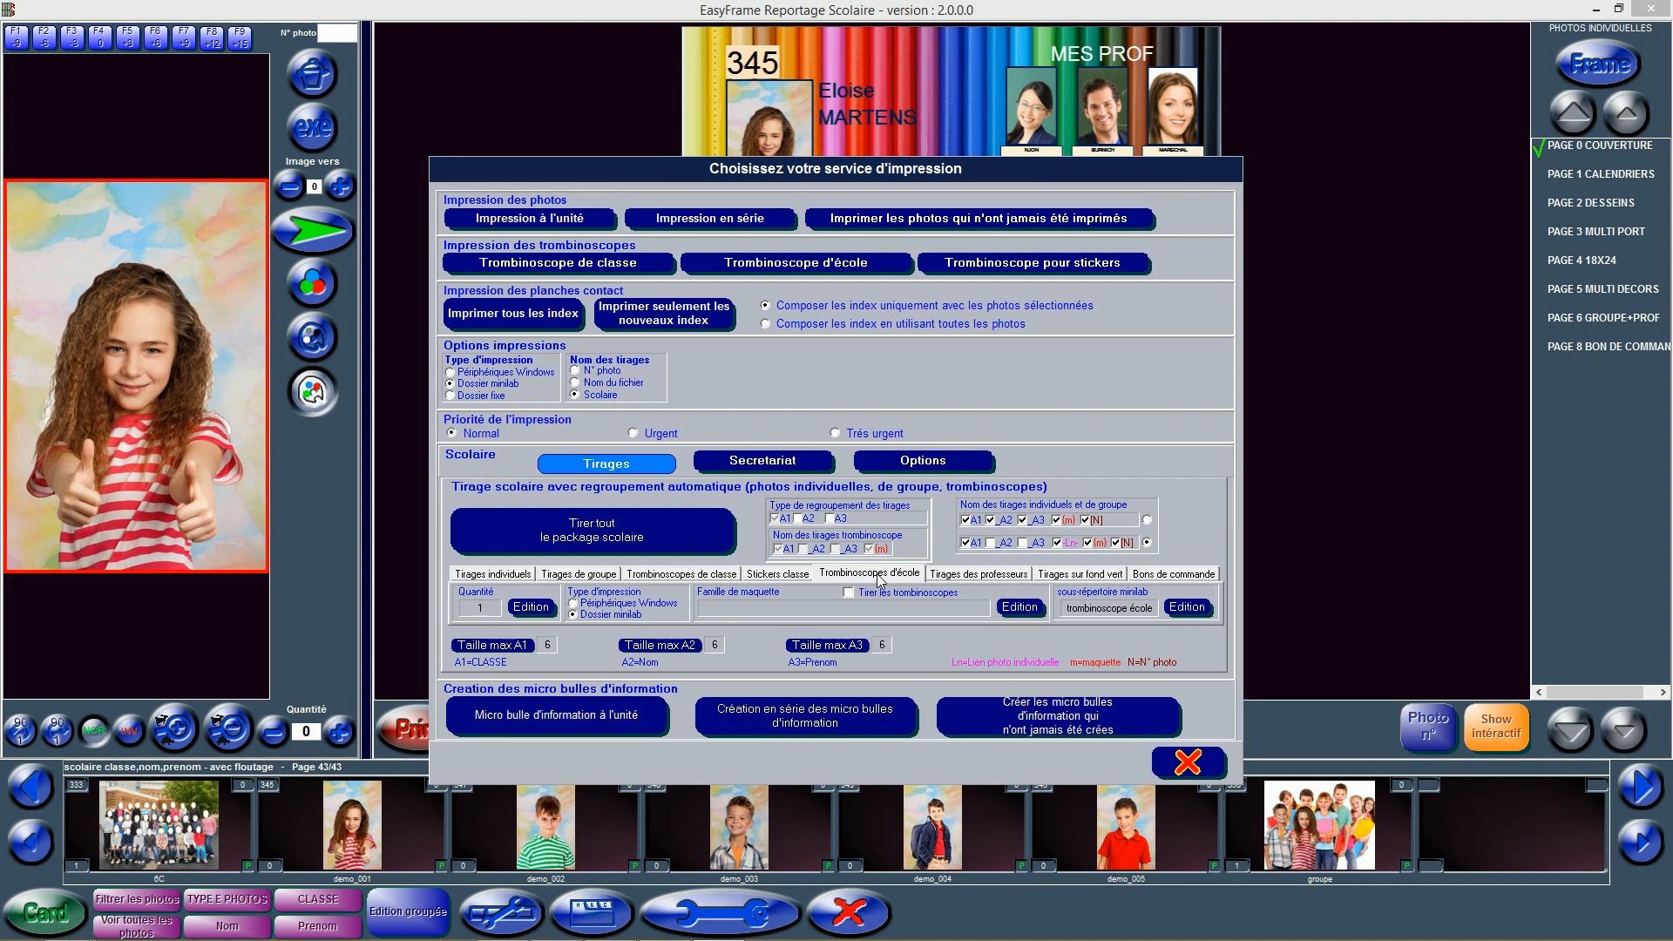
left_click(697, 573)
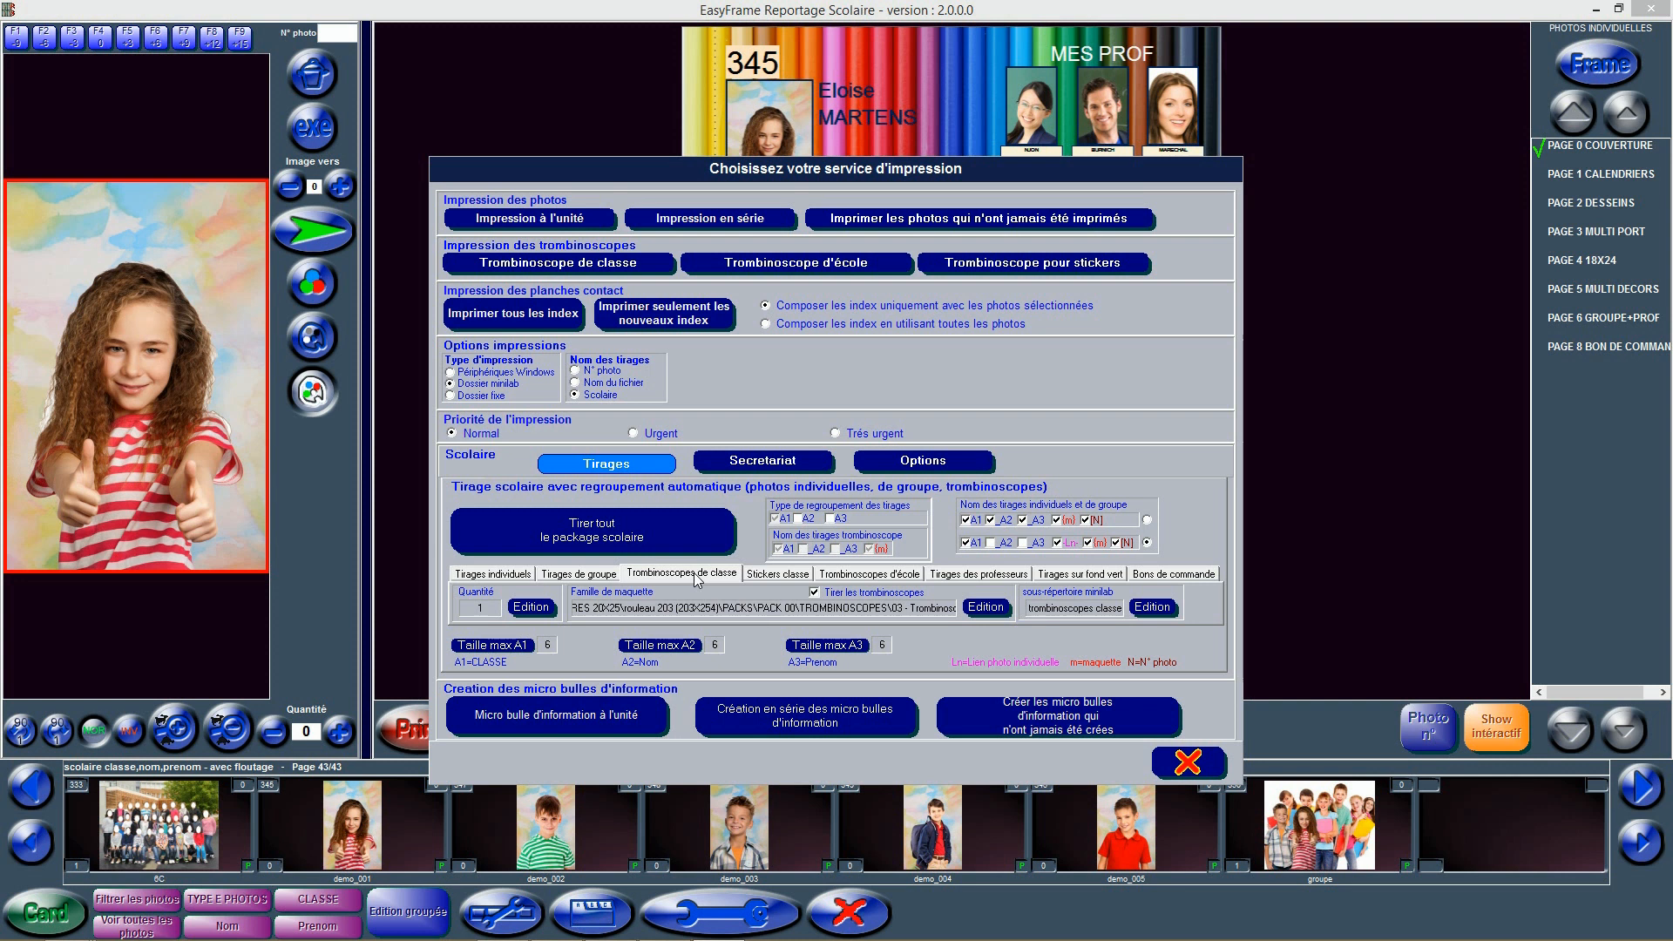
left_click(854, 575)
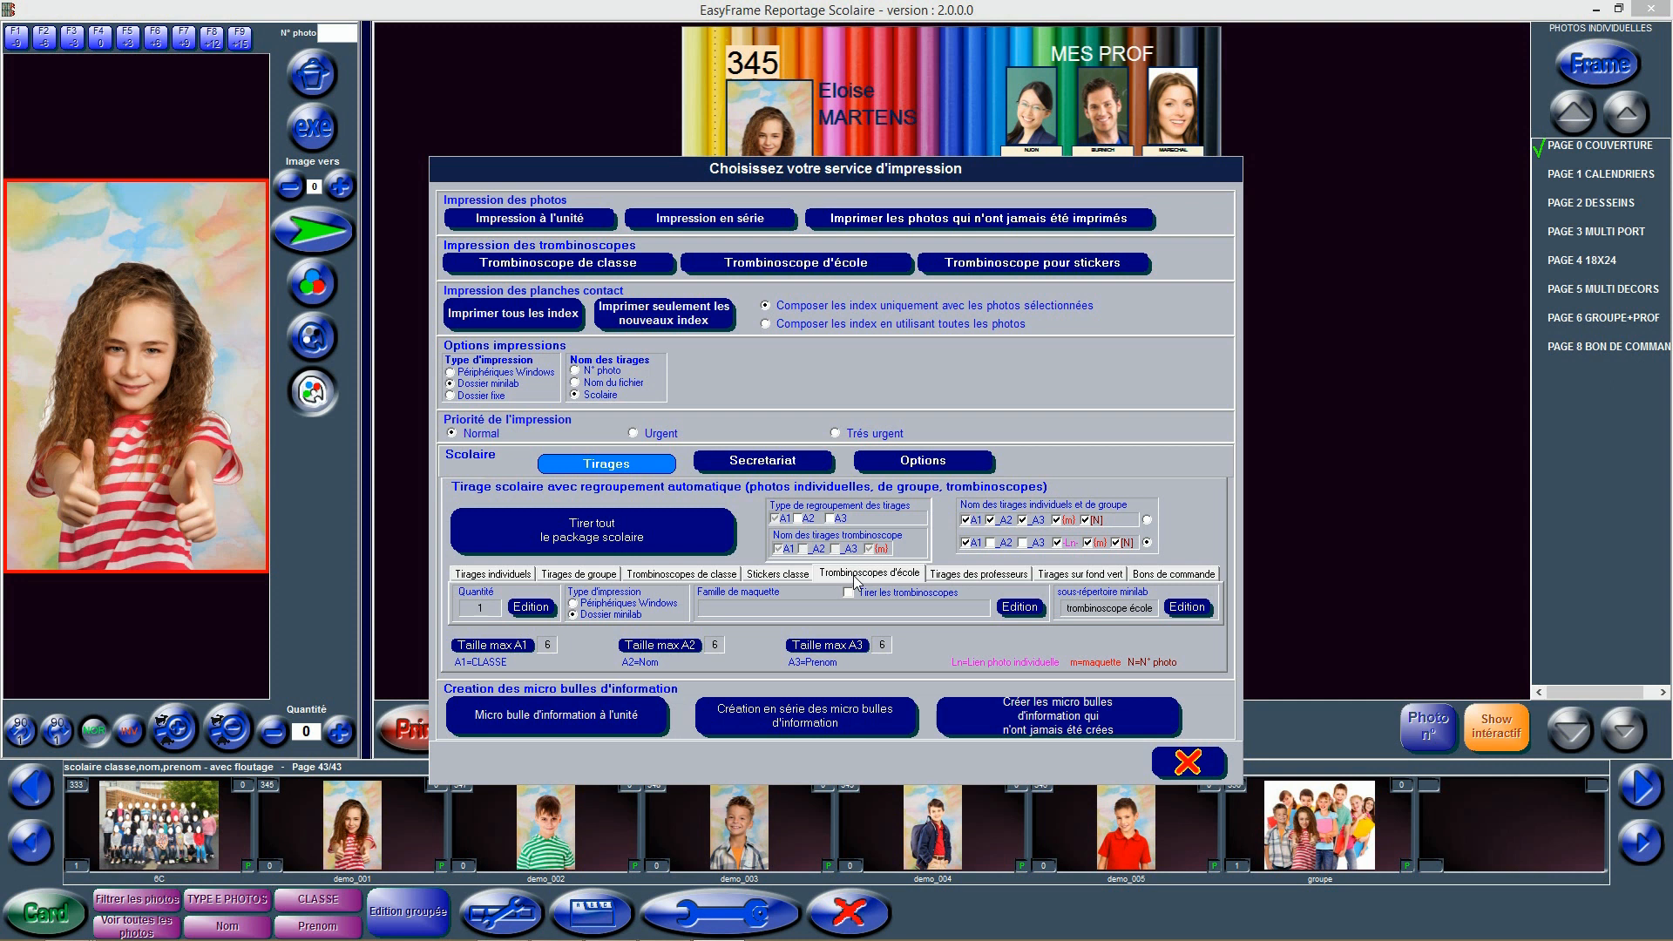
left_click(942, 574)
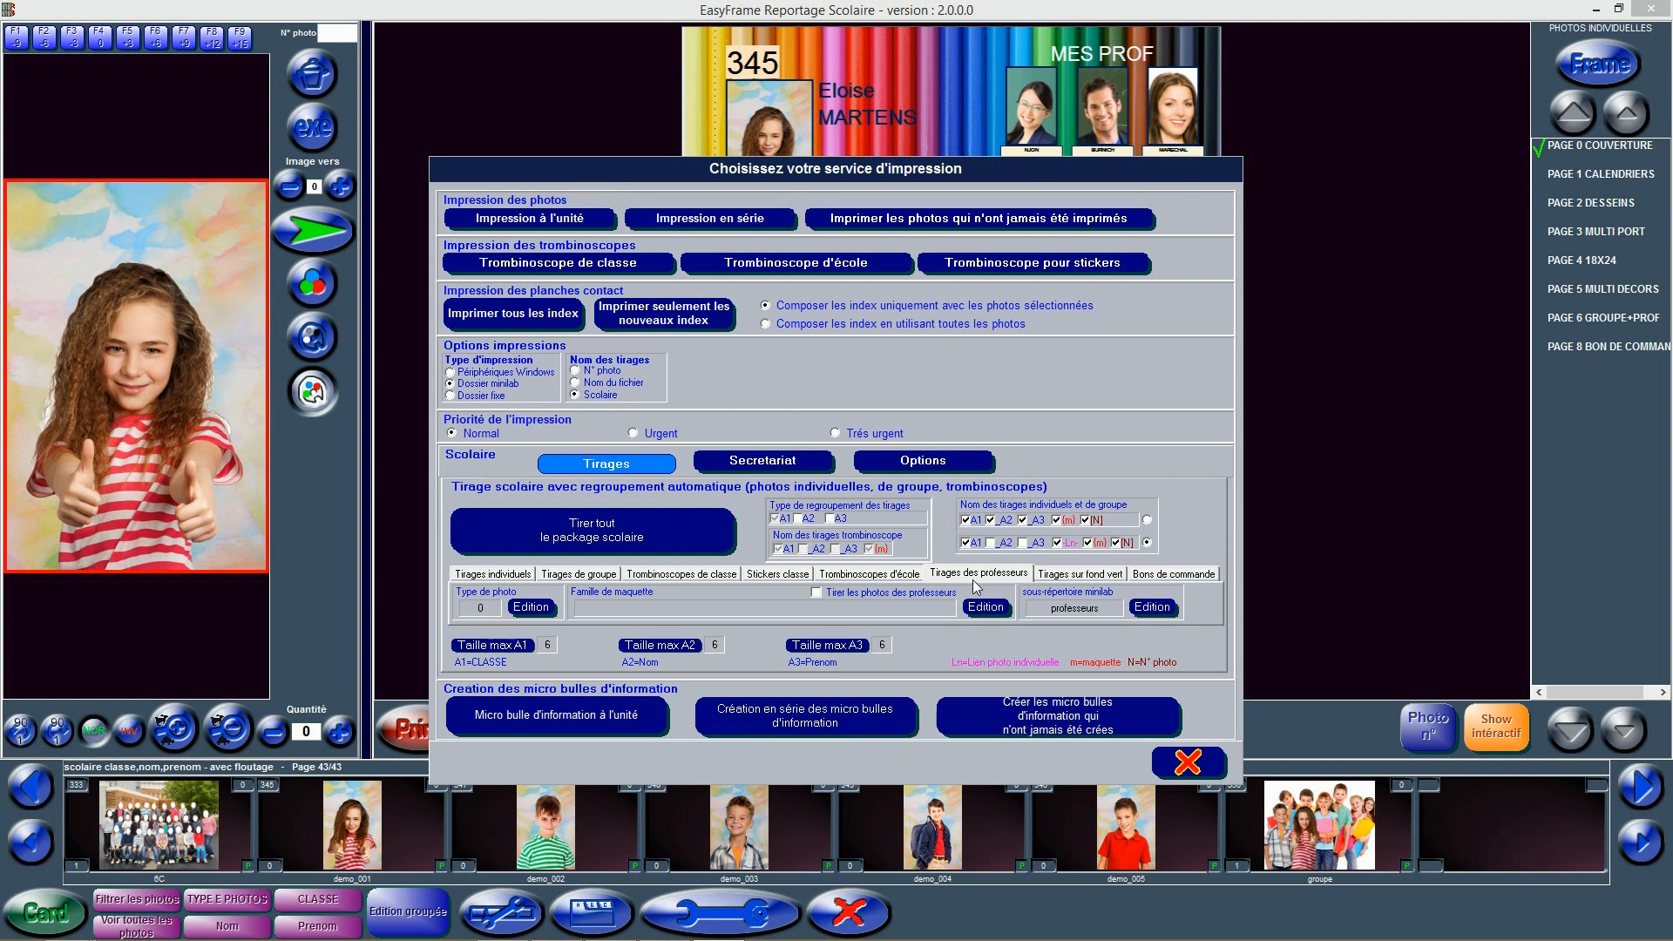
left_click(1057, 575)
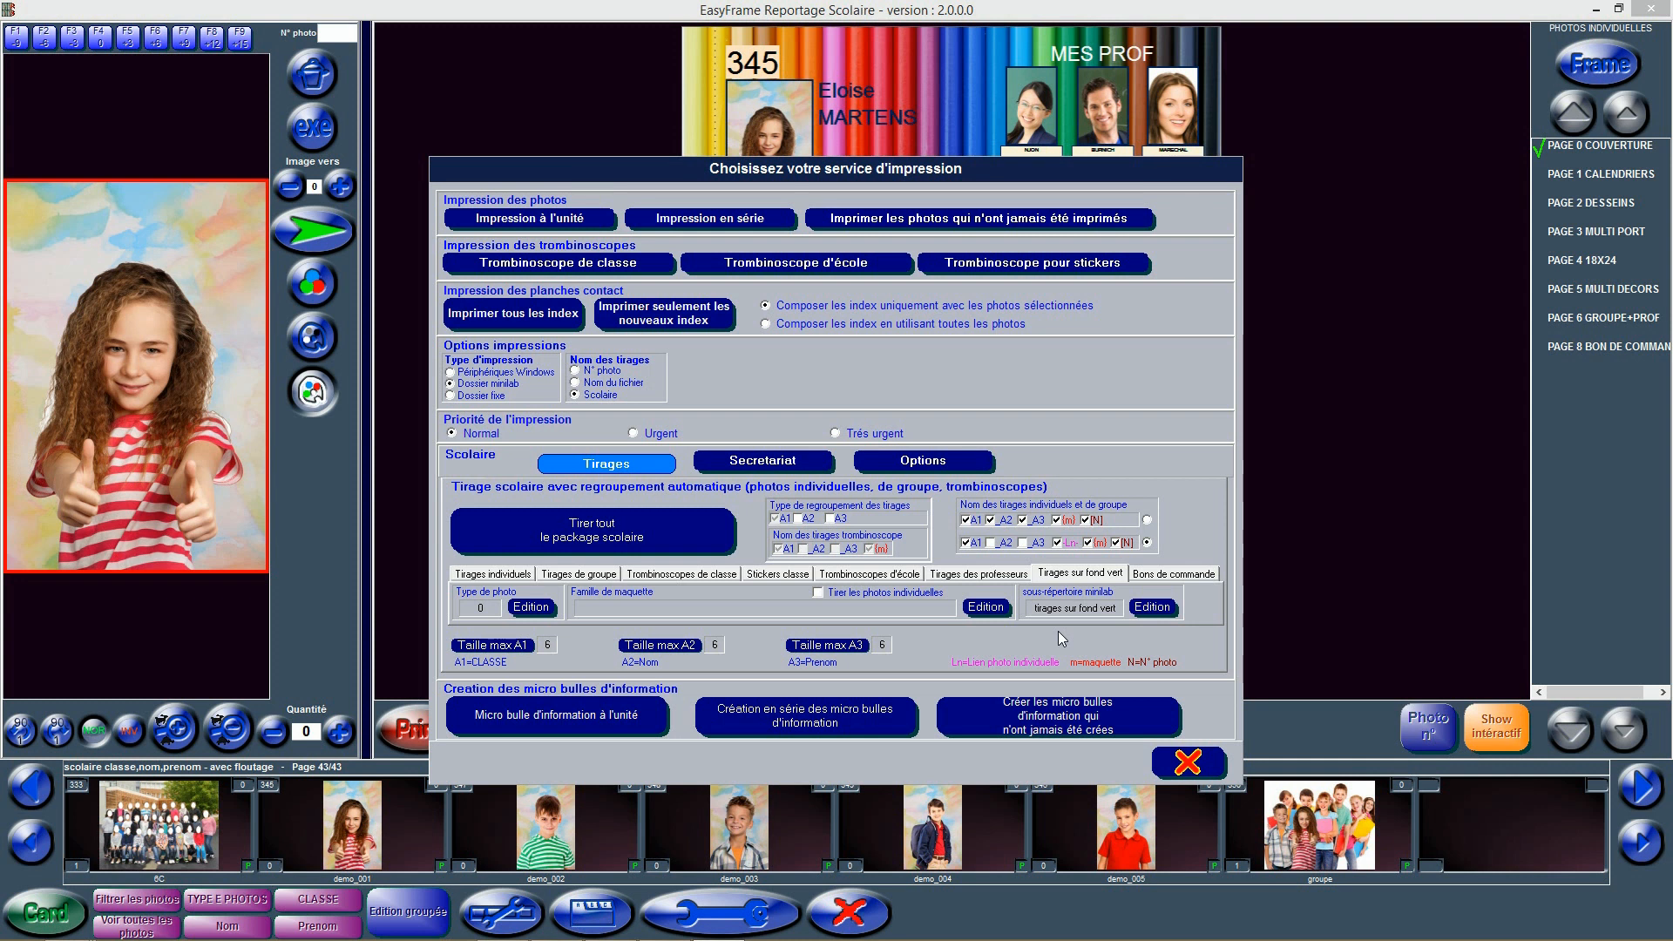
left_click(1157, 574)
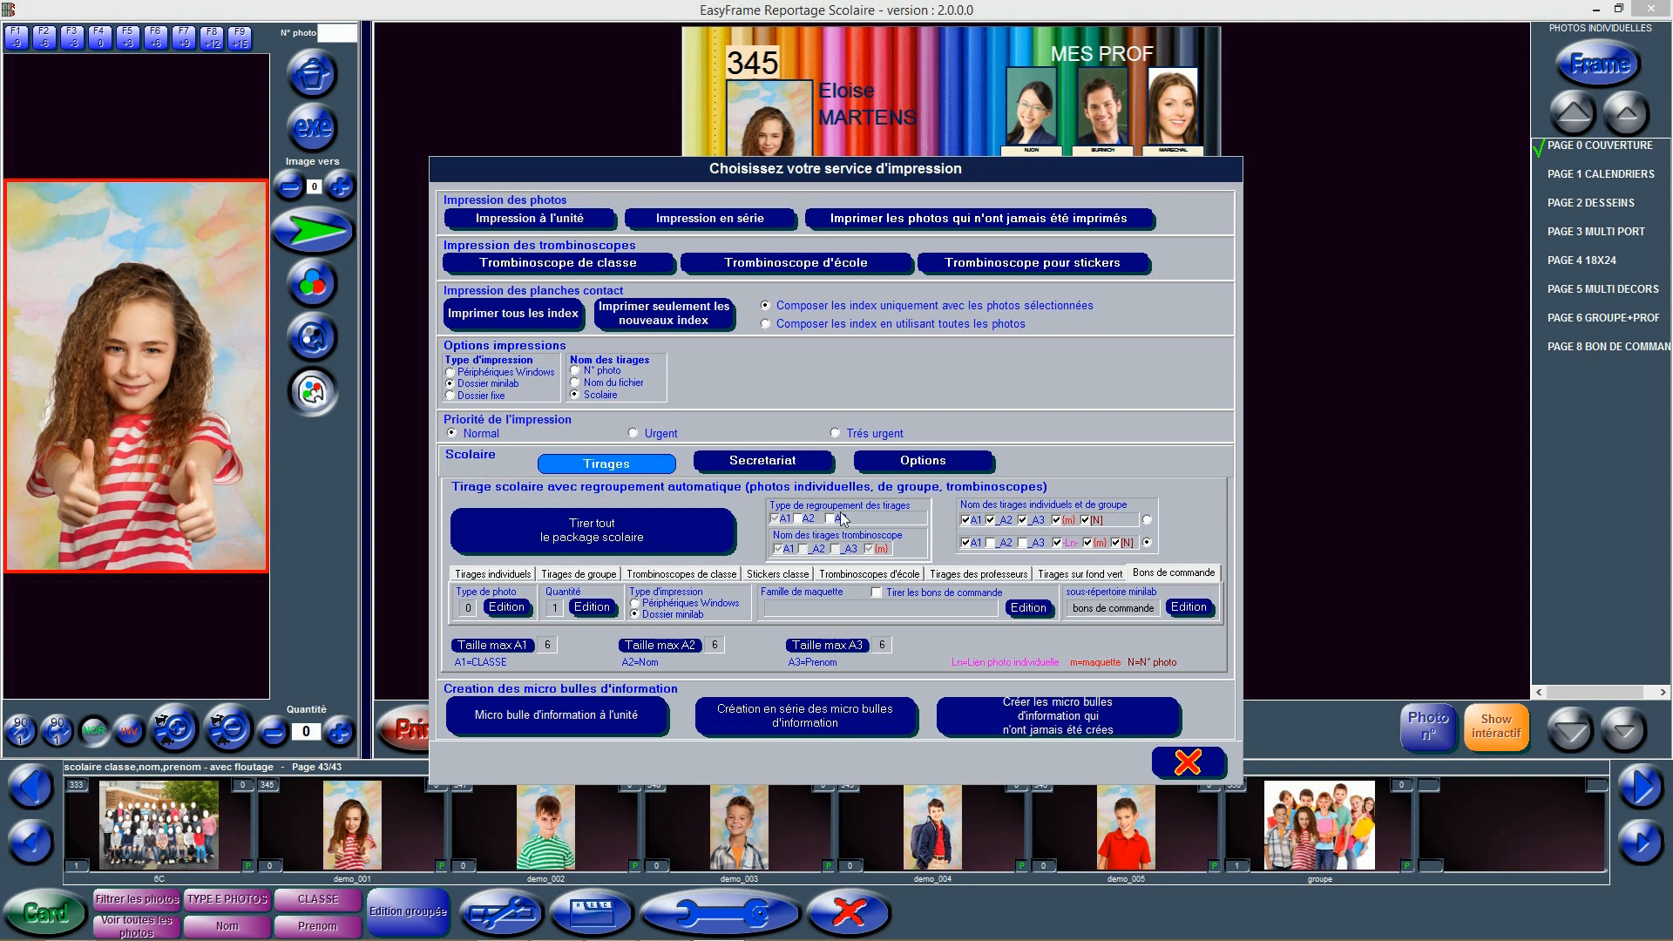
left_click(869, 577)
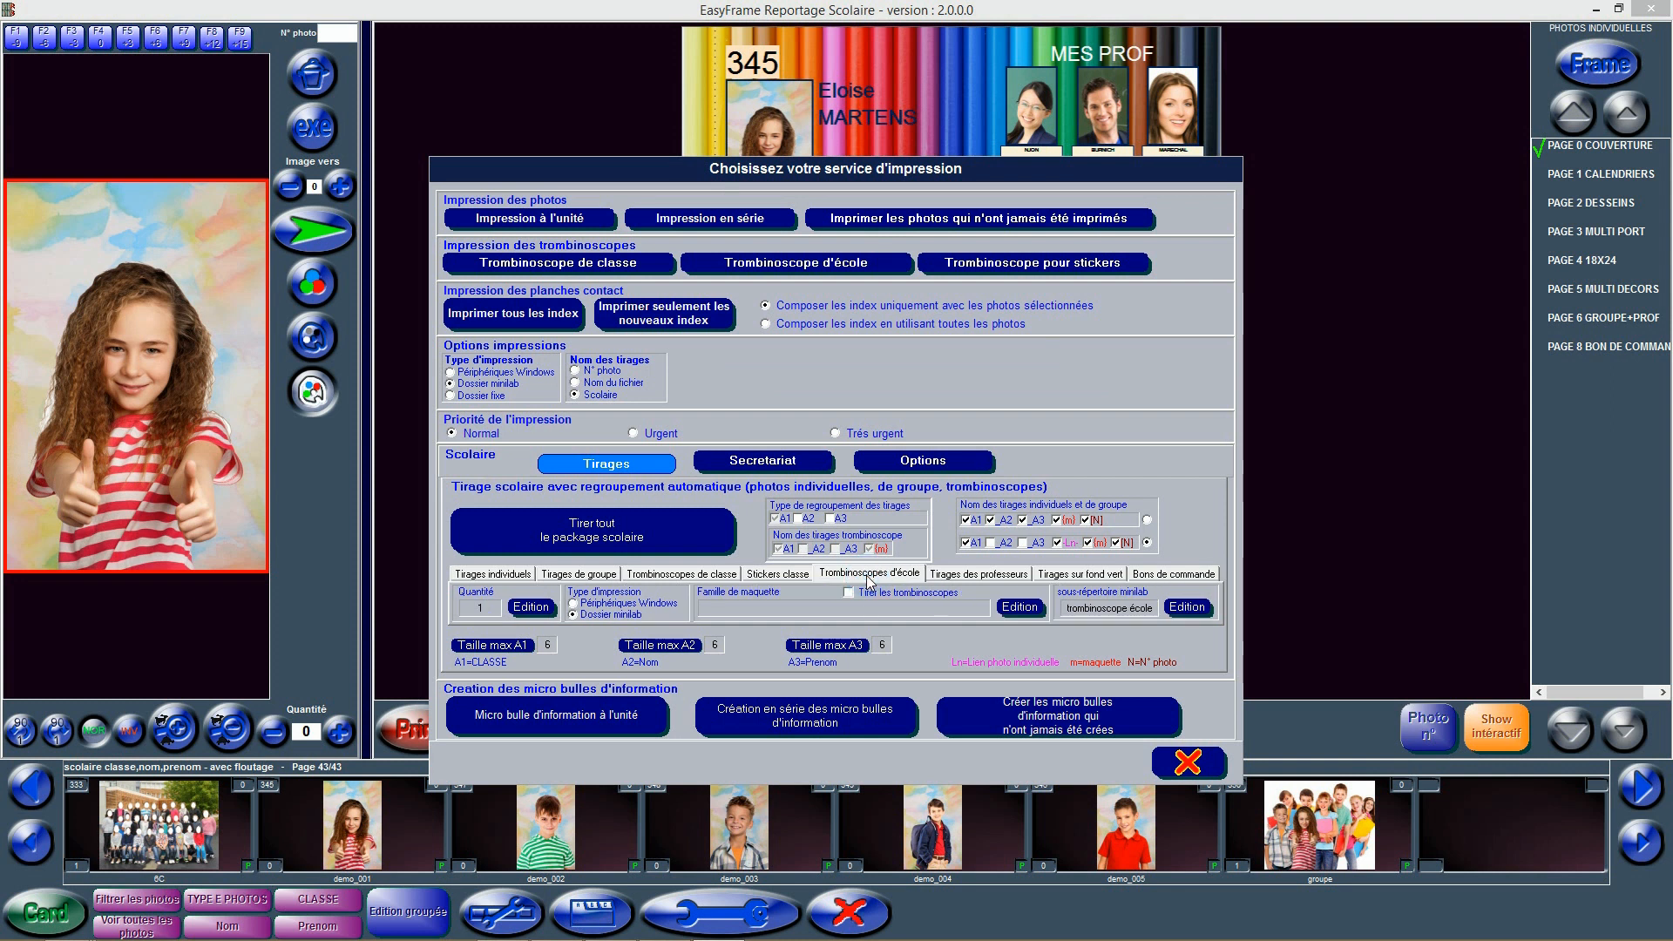